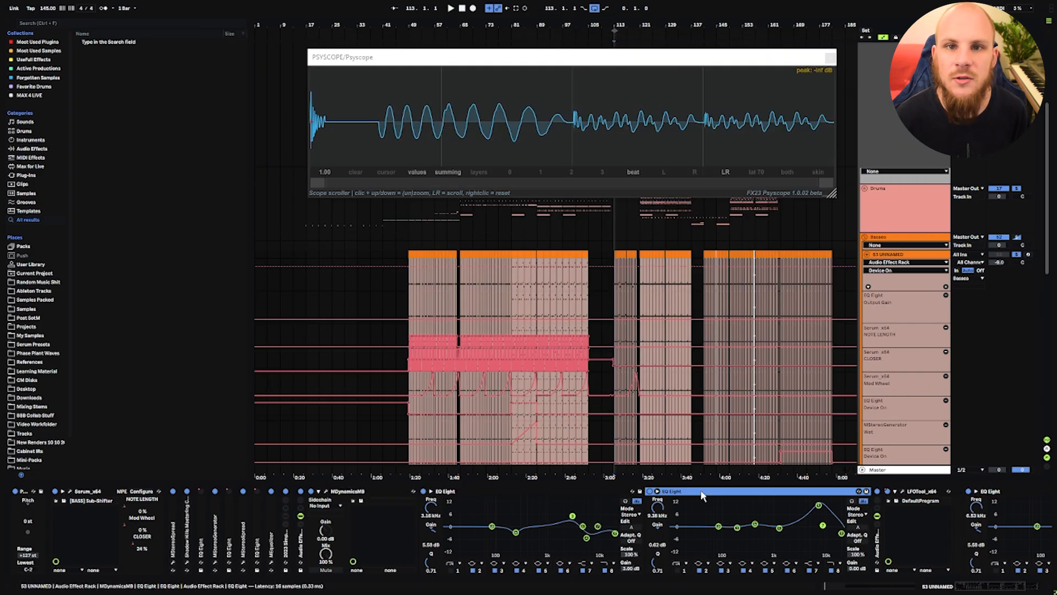
Bypass the two EQ Eight devices following MDynamicsMB and the last EQ Eight after LFOTool on the bass track.
{"action": "left_click", "coordinate": [423, 491]}
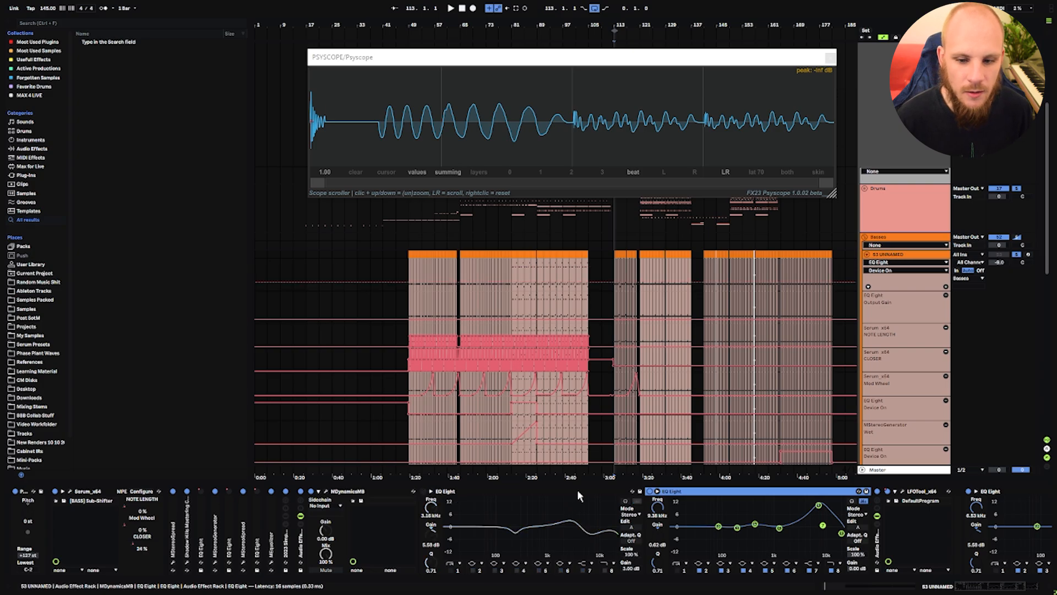
{"action": "left_click", "coordinate": [650, 491]}
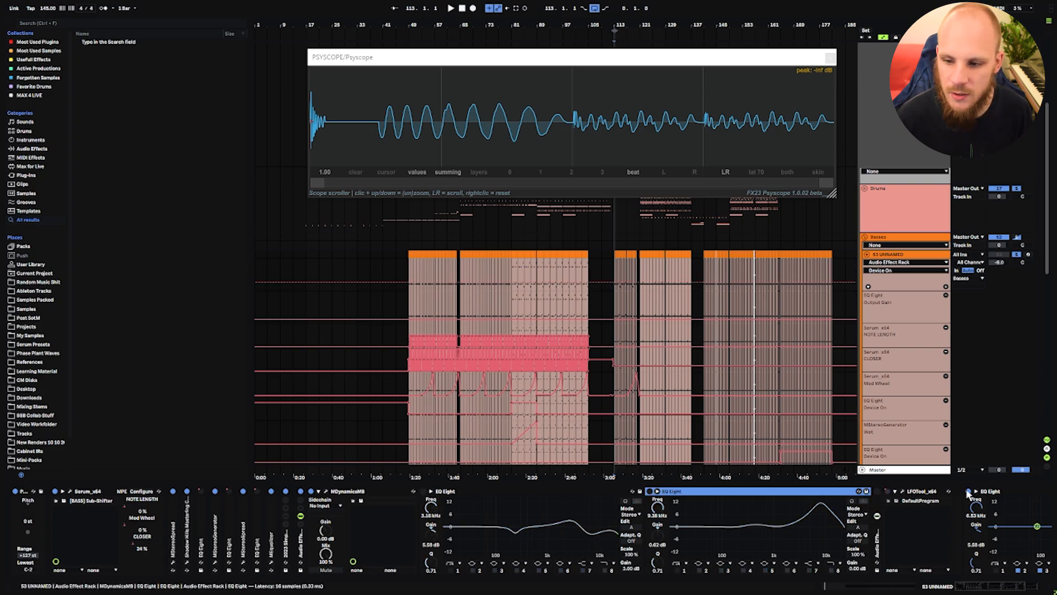
{"action": "left_click", "coordinate": [968, 491]}
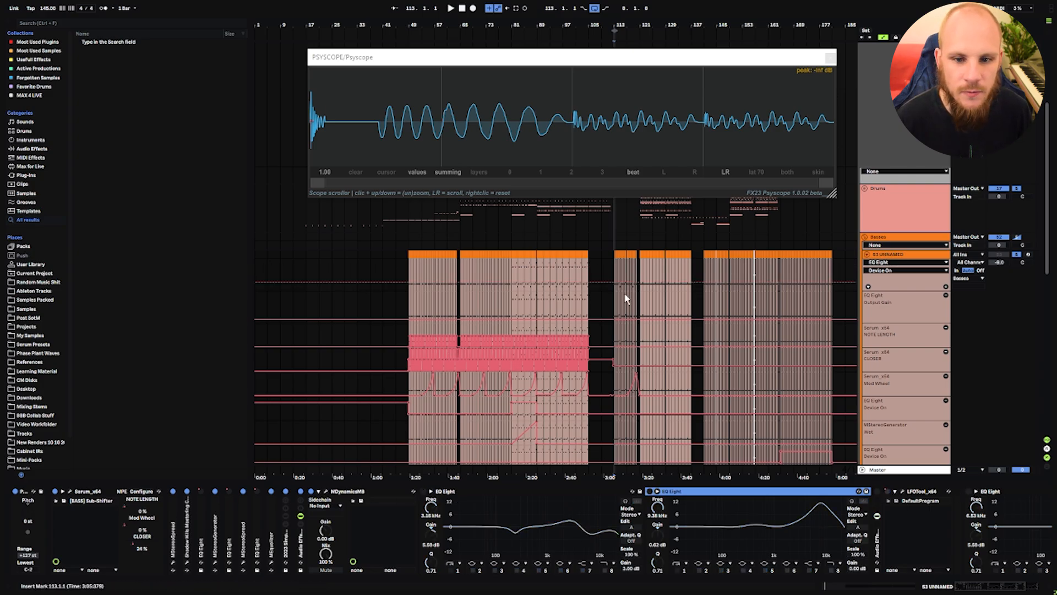
Play the loop from bar 113 and toggle MDynamicsMB off and on to compare its effect on the bass.
{"action": "left_click", "coordinate": [365, 491]}
{"action": "key", "text": "space"}
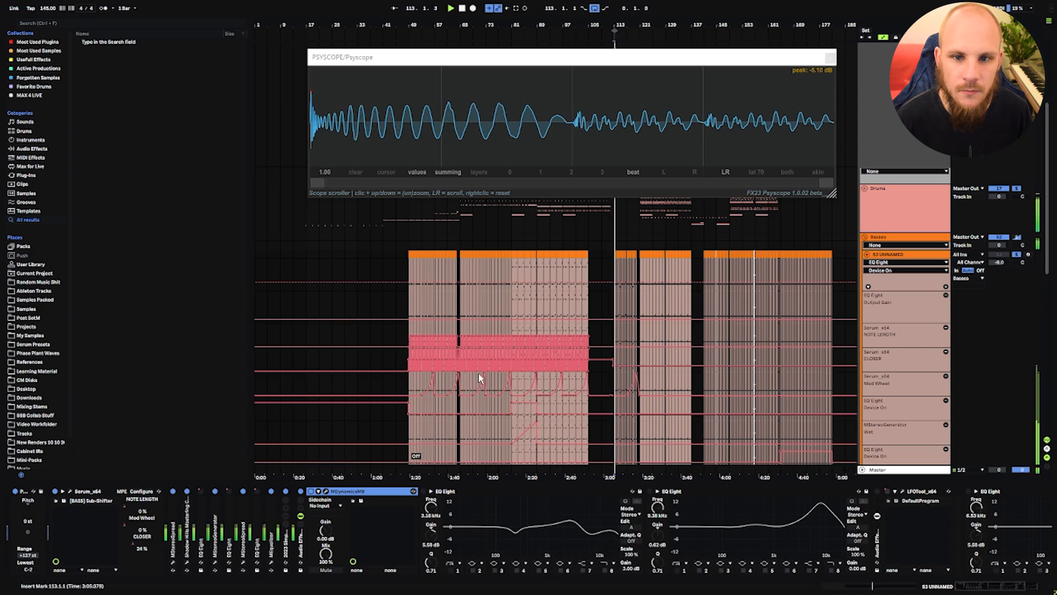
{"action": "left_click", "coordinate": [311, 492]}
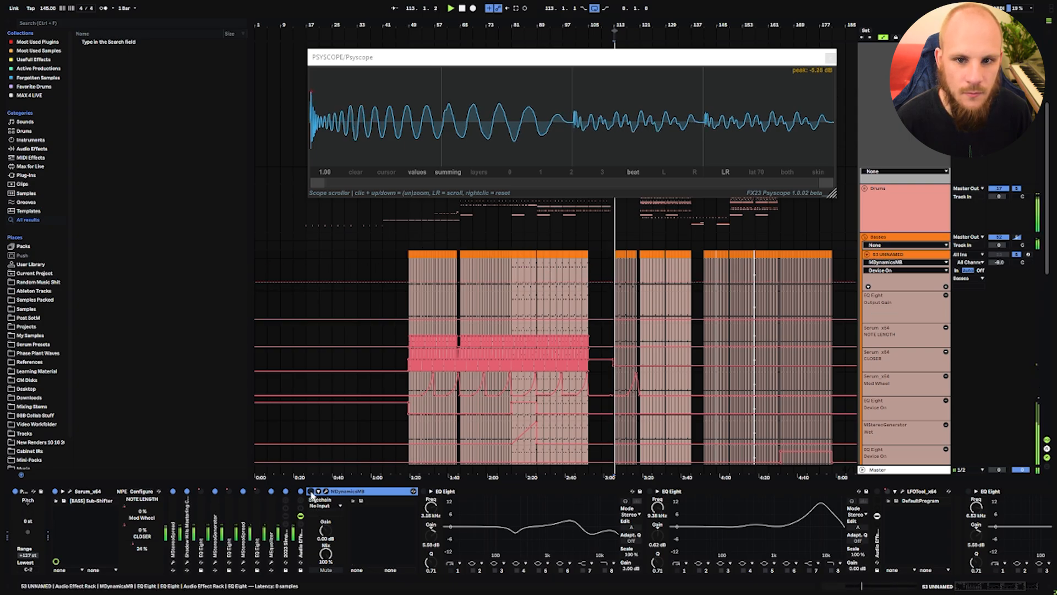
{"action": "left_click", "coordinate": [311, 492]}
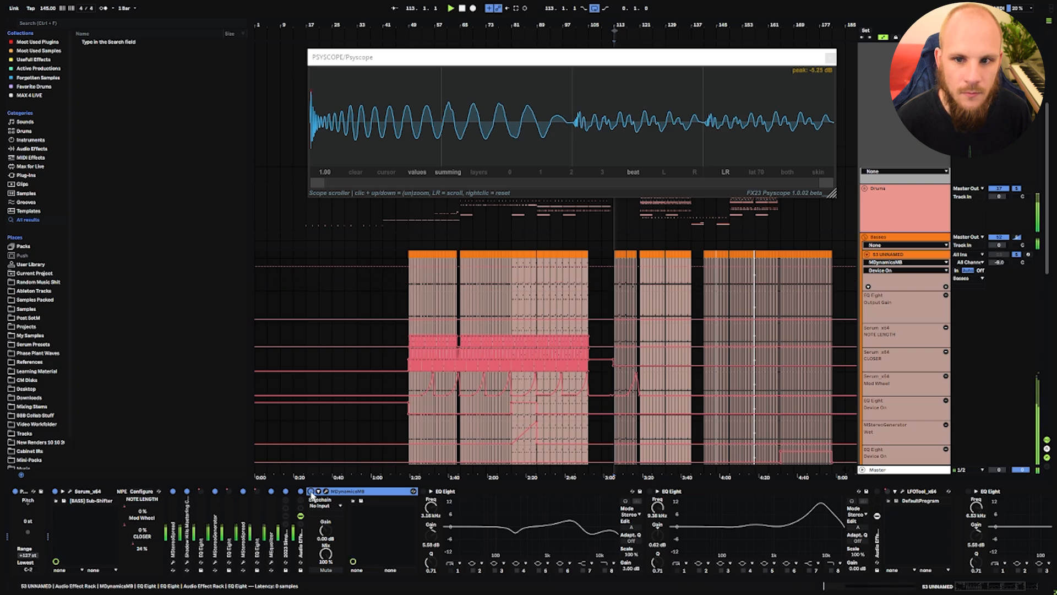
{"action": "left_click", "coordinate": [311, 492]}
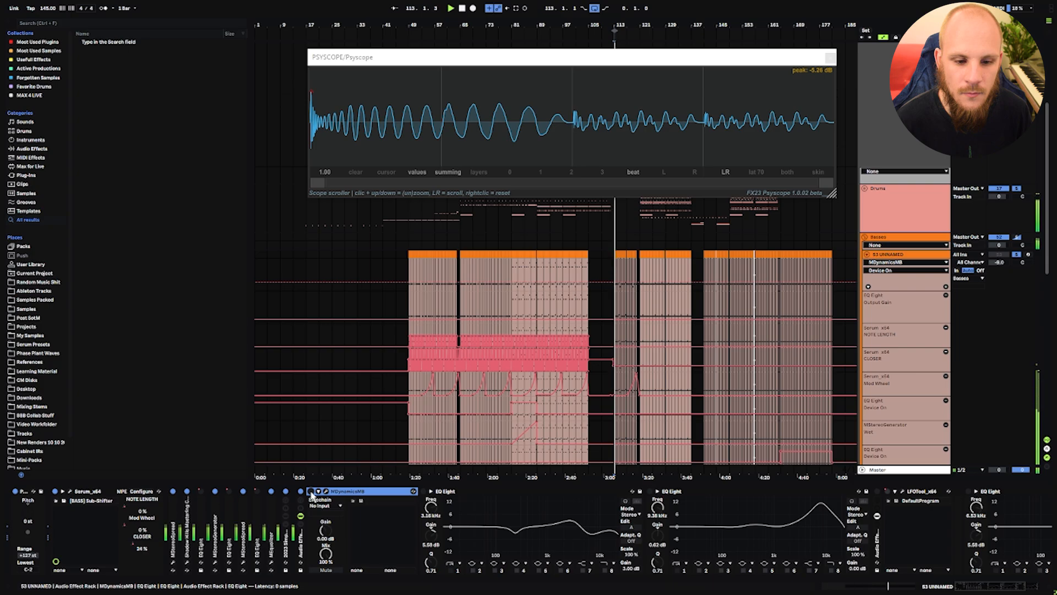
{"action": "key", "text": "space"}
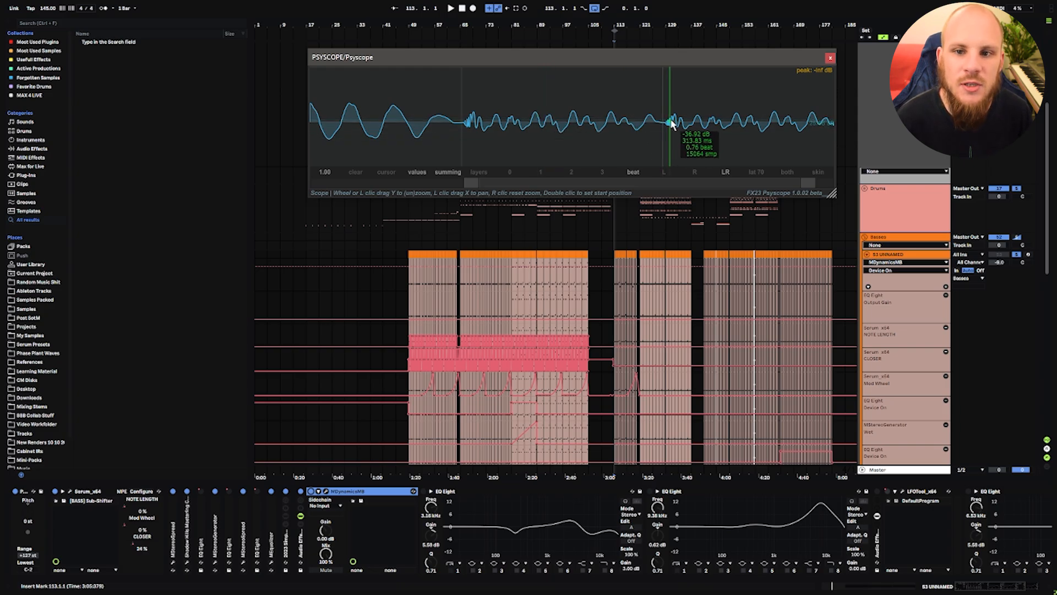
Widen the Psyscope view and re-enable the two EQ Eight devices after MDynamicsMB one at a time during playback.
{"action": "left_click_drag", "start_coordinate": [474, 180], "coordinate": [320, 182]}
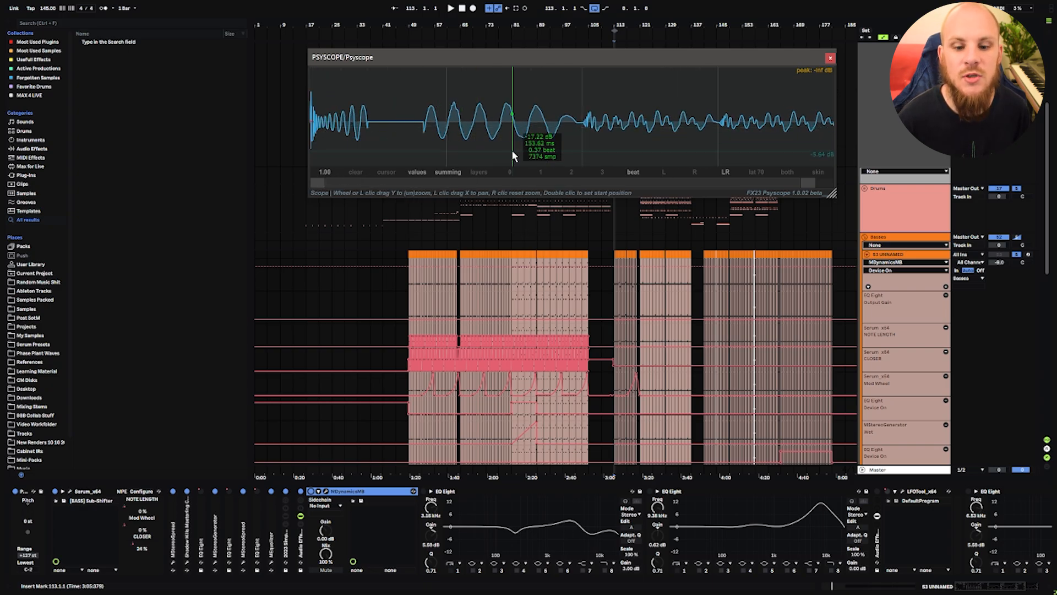
{"action": "left_click", "coordinate": [423, 494]}
{"action": "key", "text": "space"}
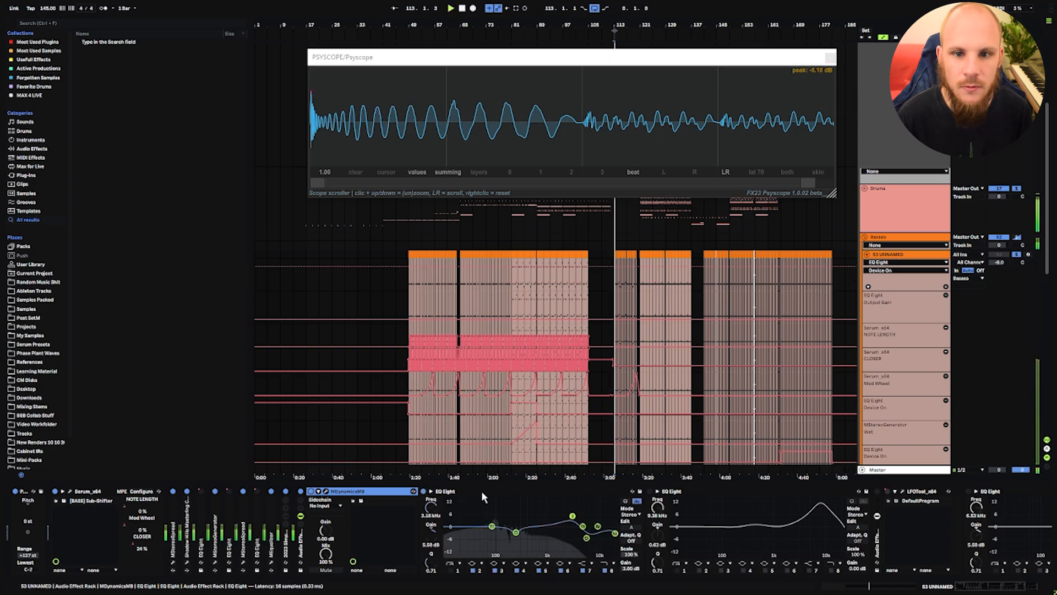
{"action": "left_click", "coordinate": [650, 492]}
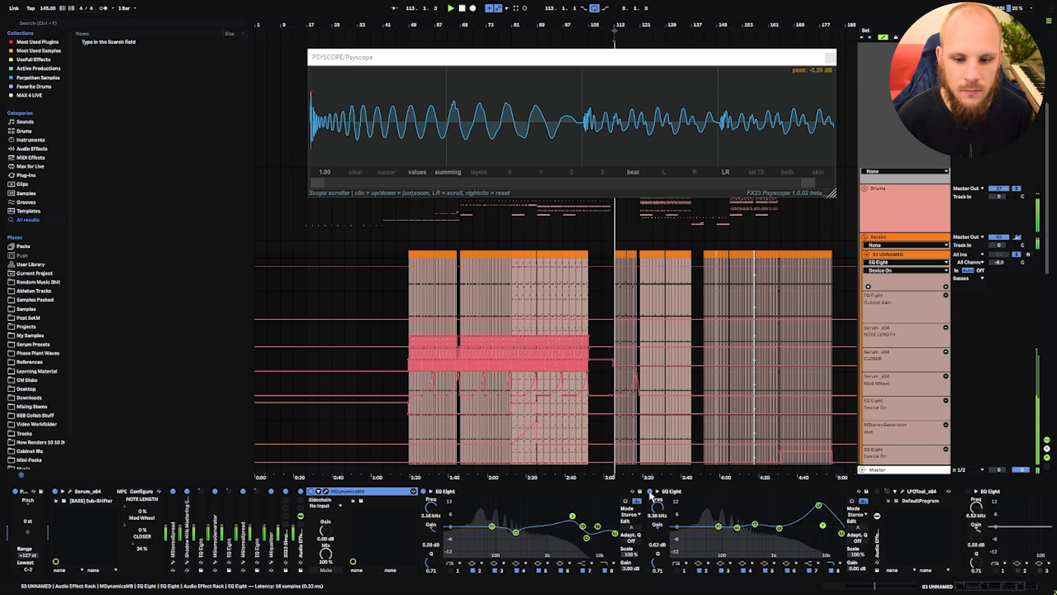
{"action": "key", "text": "space"}
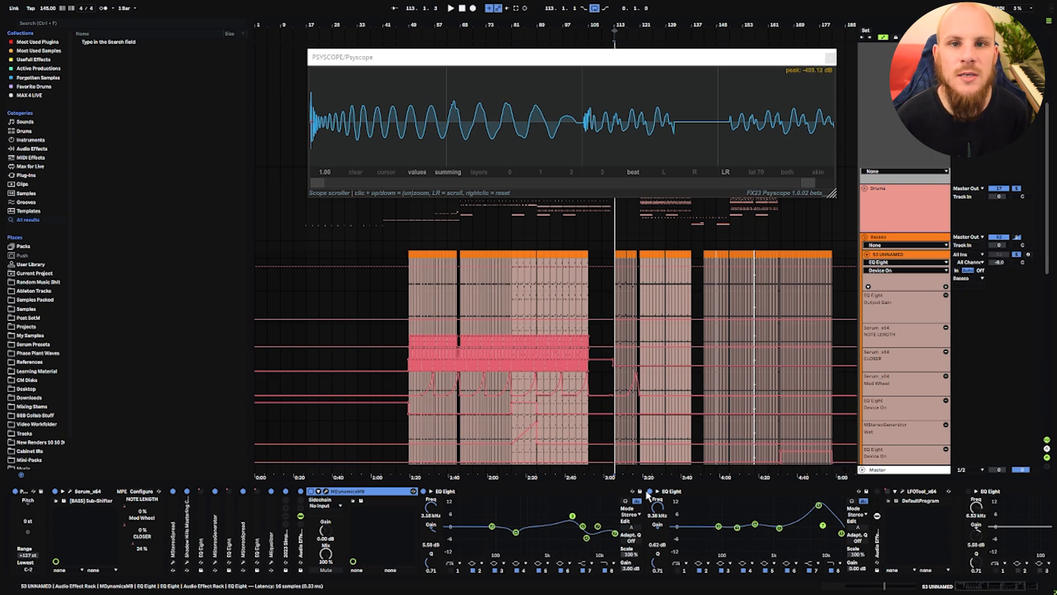
Show the LFOTool window and toggle the Audio Effect Rack before LFOTool during playback to compare the sound.
{"action": "left_click", "coordinate": [904, 490]}
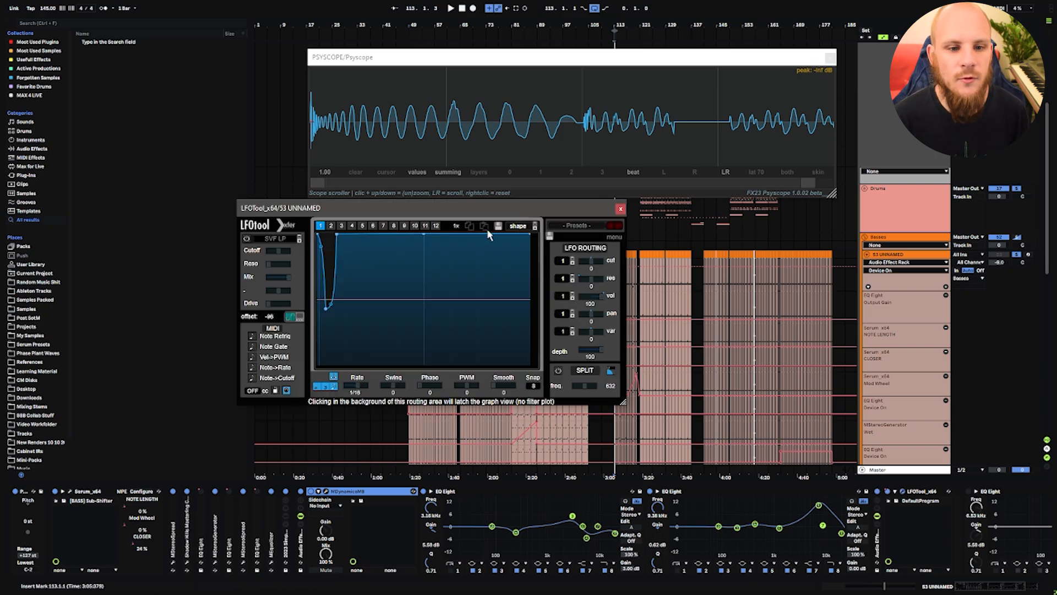
{"action": "left_click_drag", "start_coordinate": [491, 214], "coordinate": [557, 228]}
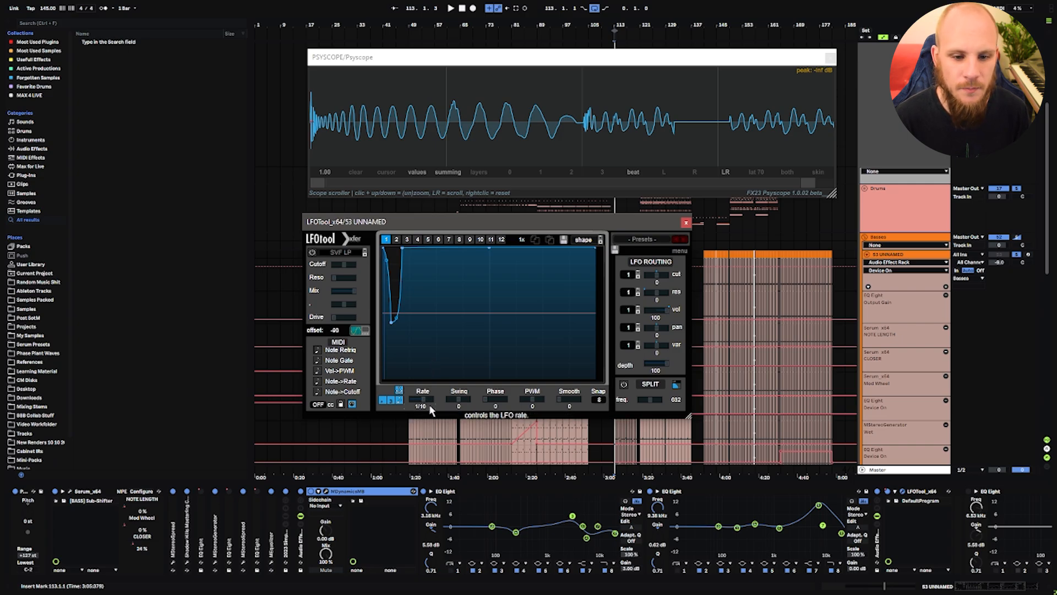
{"action": "key", "text": "space"}
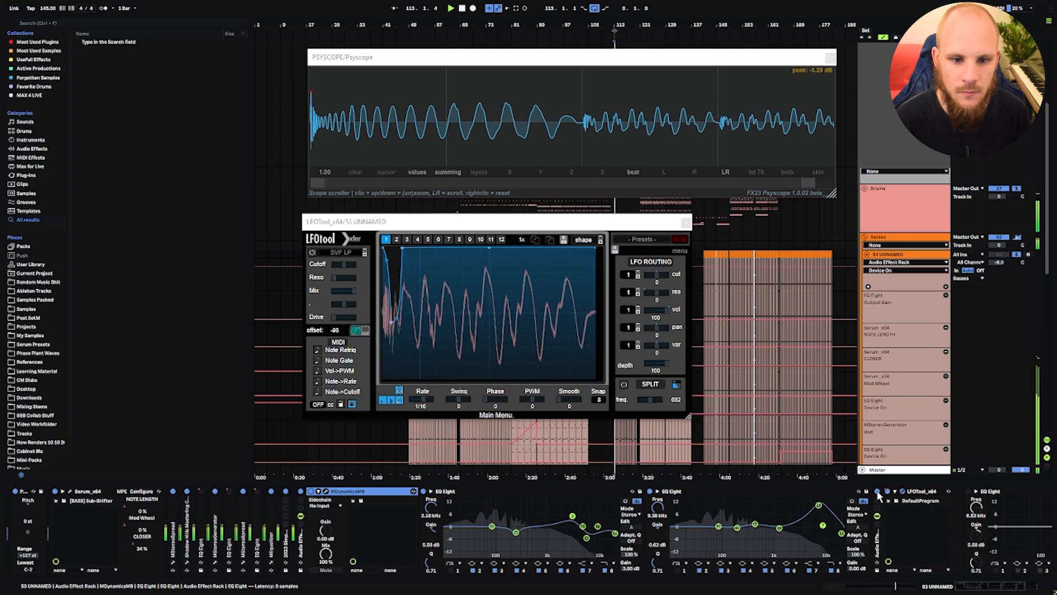
{"action": "left_click", "coordinate": [878, 491]}
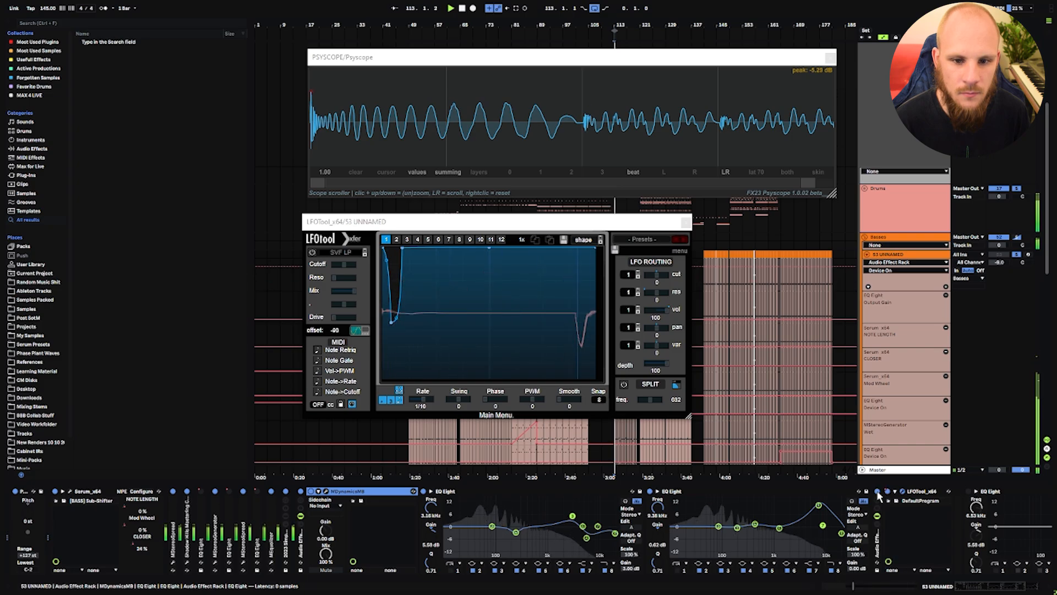
{"action": "key", "text": "space"}
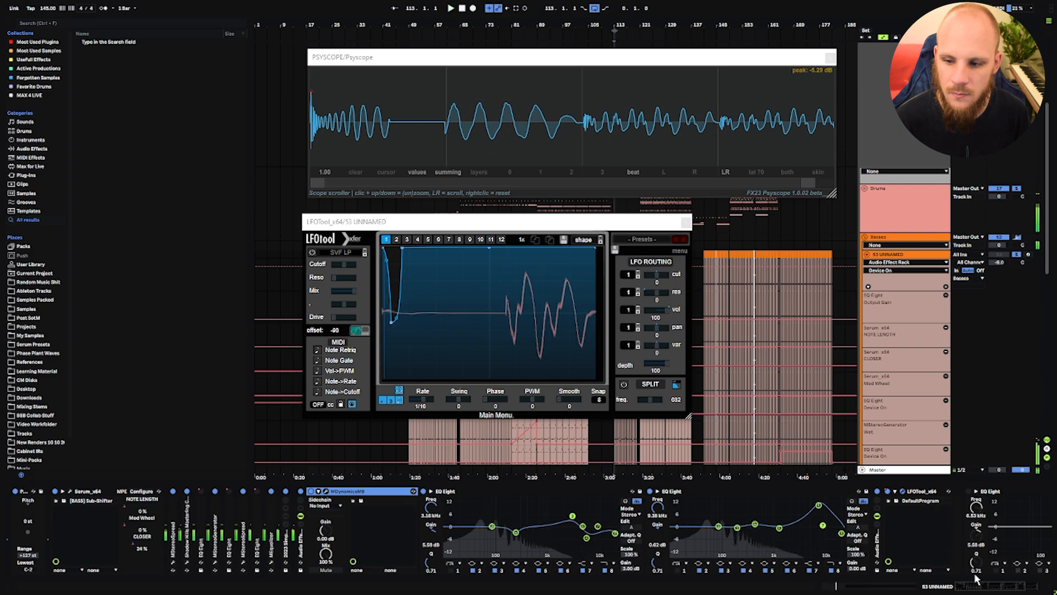
Re-enable the last EQ Eight in the bass chain and listen to the complete chain.
{"action": "left_click_drag", "start_coordinate": [983, 586], "coordinate": [1010, 586]}
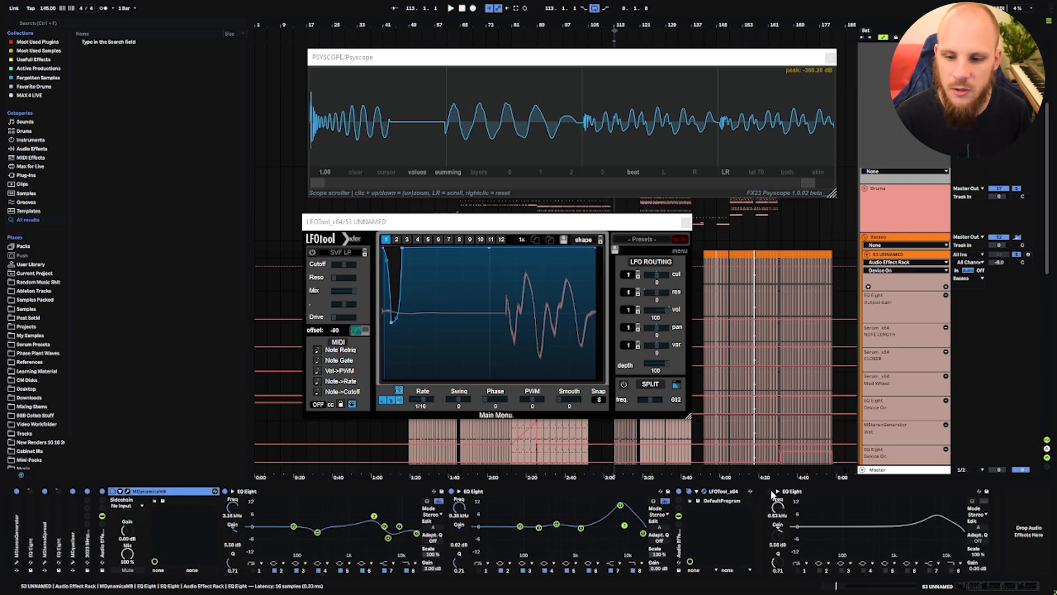
{"action": "left_click", "coordinate": [772, 493]}
{"action": "key", "text": "space"}
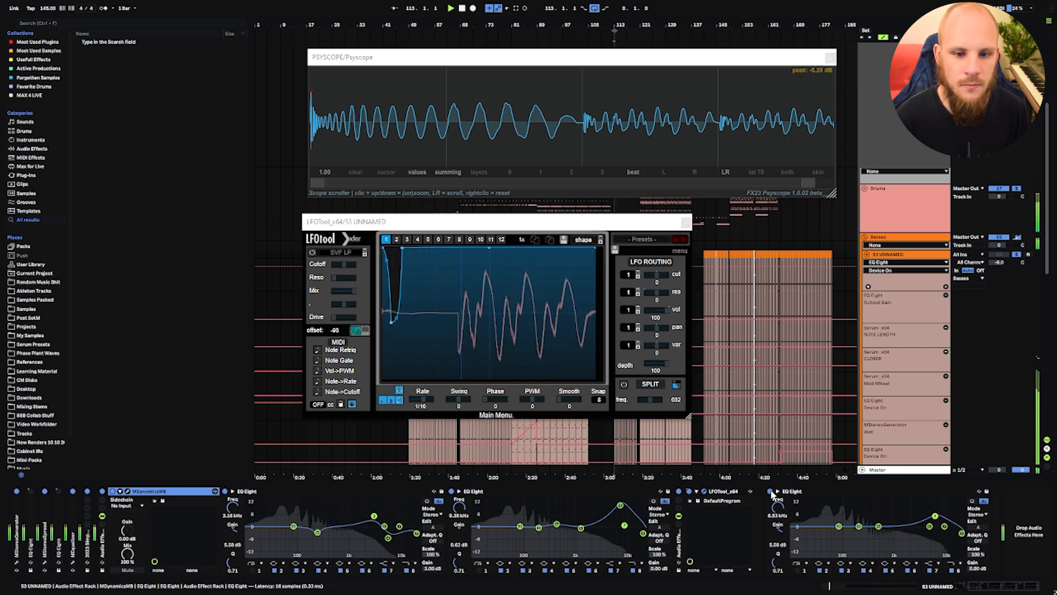
{"action": "key", "text": "space"}
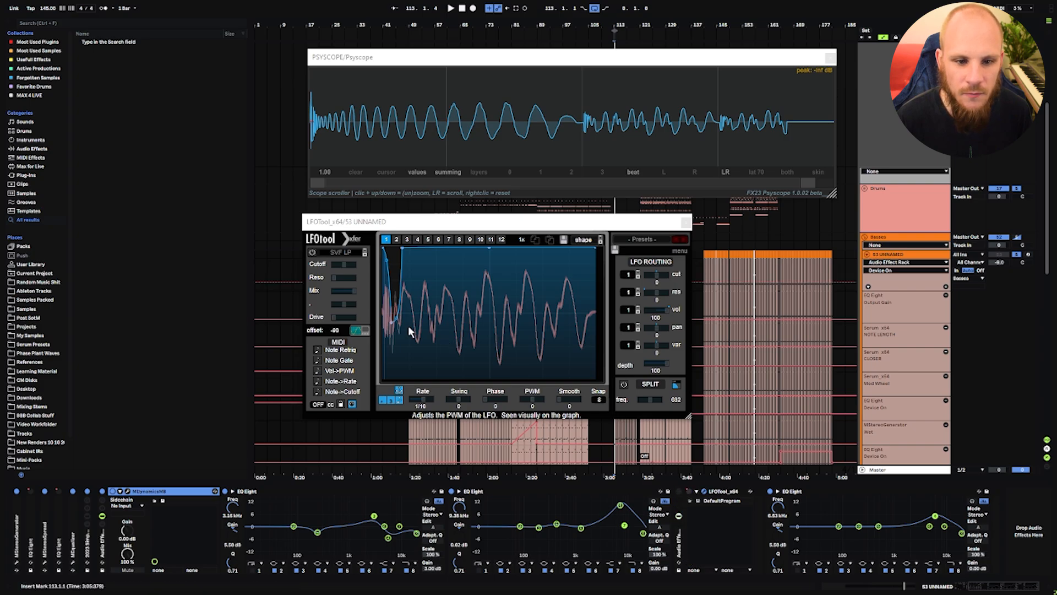
Zoom Psyscope into the attack of the bass note near the half-beat and play the loop to check it.
{"action": "left_click_drag", "start_coordinate": [321, 186], "coordinate": [739, 195]}
{"action": "left_click_drag", "start_coordinate": [804, 187], "coordinate": [630, 186]}
{"action": "left_click_drag", "start_coordinate": [497, 183], "coordinate": [546, 183]}
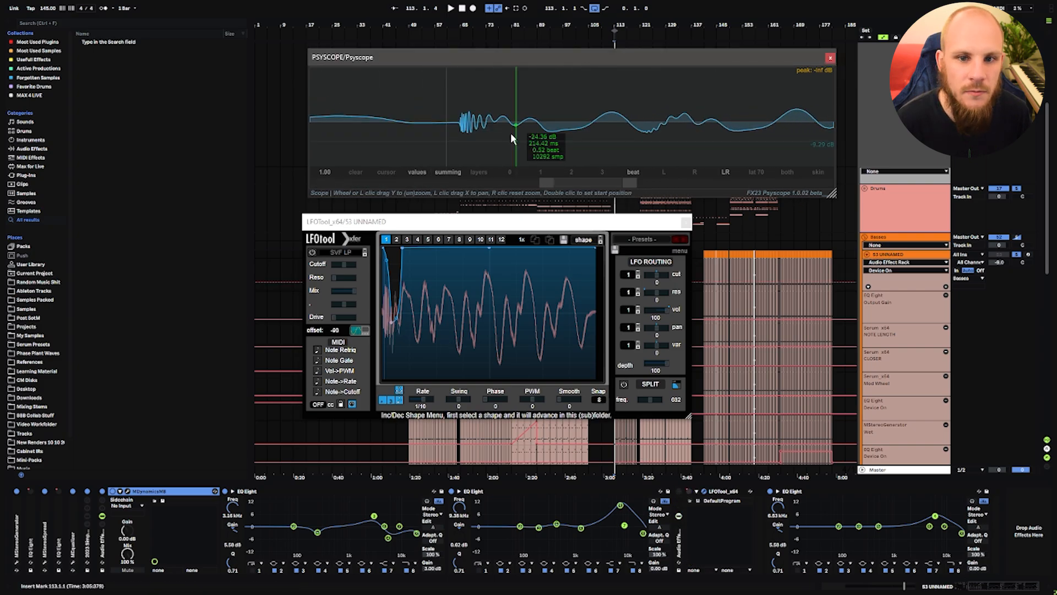
{"action": "key", "text": "space"}
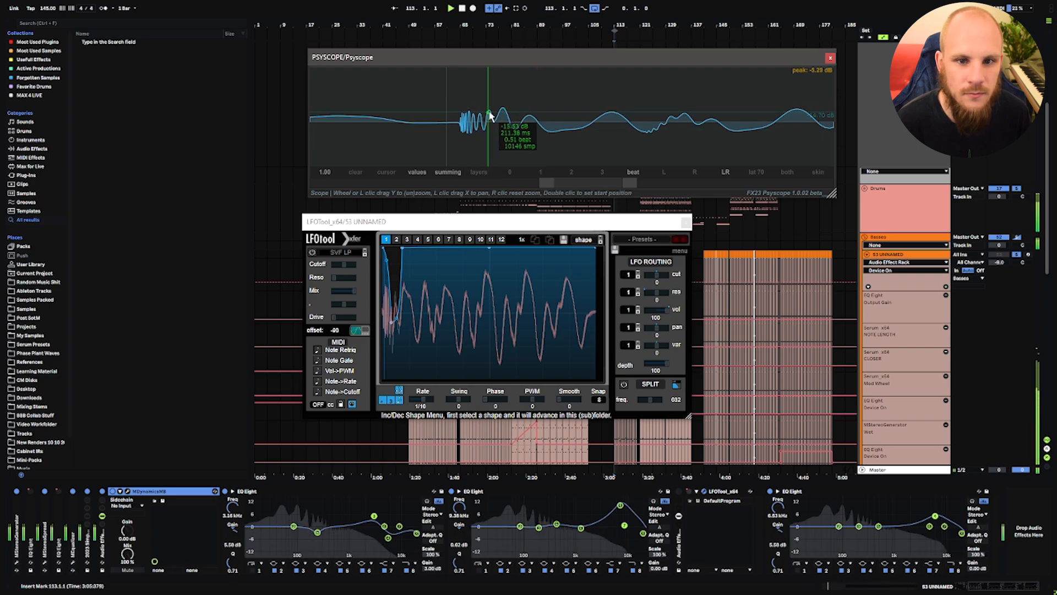
{"action": "key", "text": "space"}
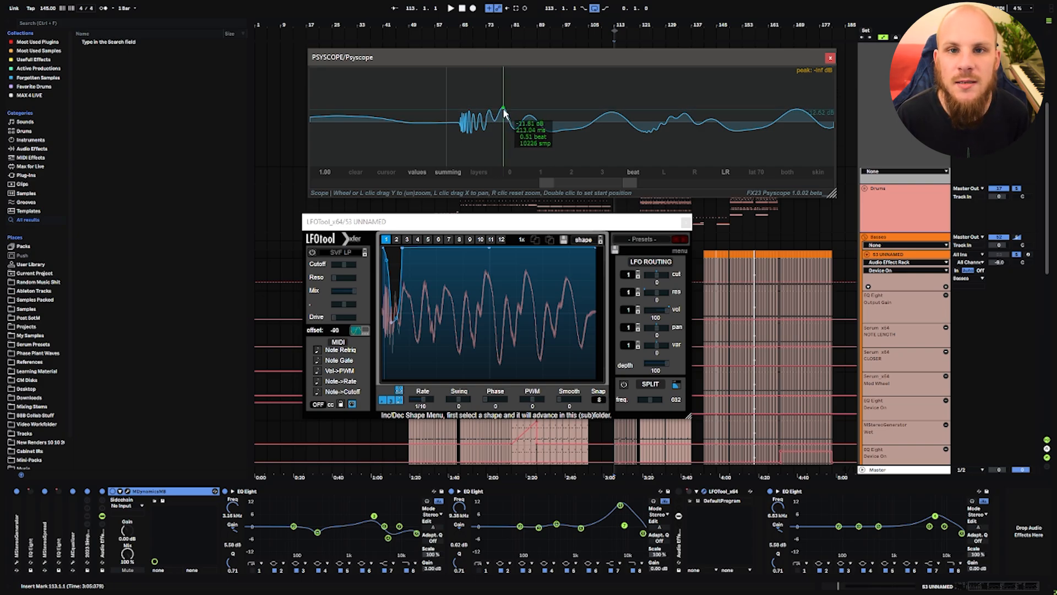
Examine the individual wave cycles of the bass note's attack at closer and wider Psyscope zoom levels.
{"action": "left_click_drag", "start_coordinate": [627, 182], "coordinate": [537, 175]}
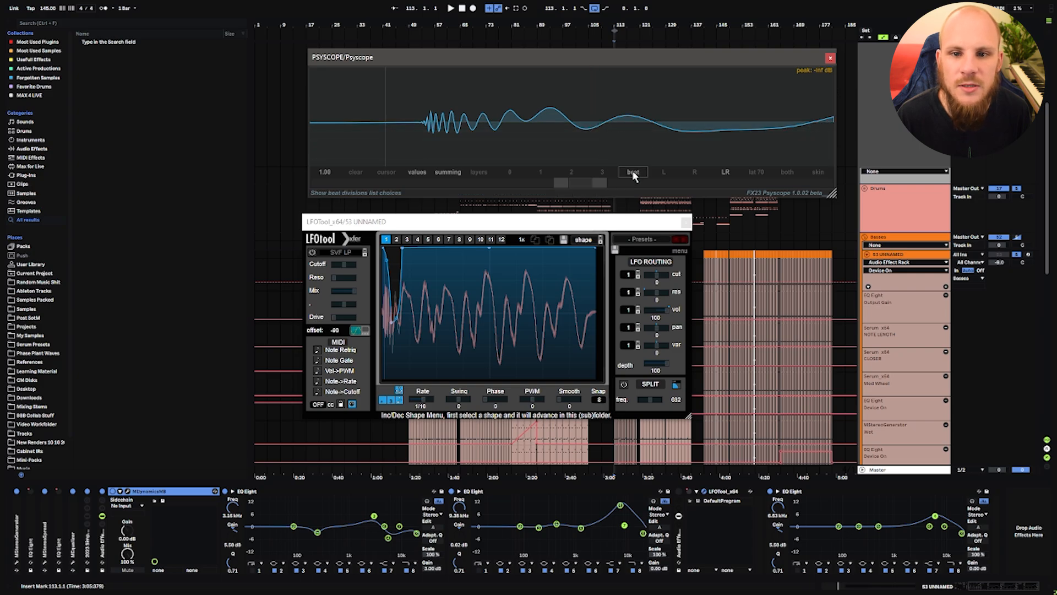
{"action": "left_click_drag", "start_coordinate": [600, 182], "coordinate": [652, 182]}
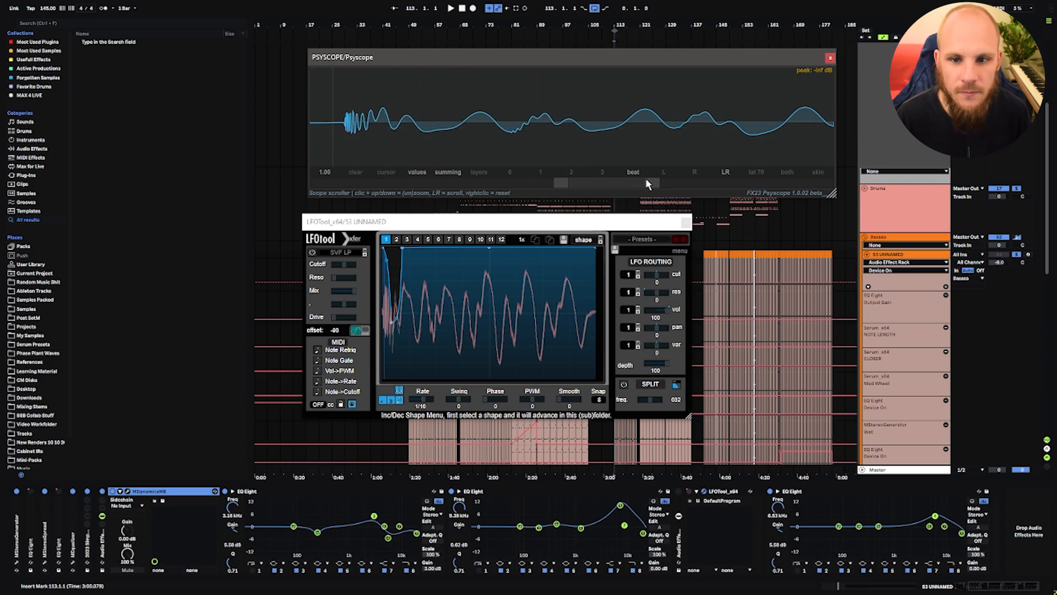
{"action": "left_click_drag", "start_coordinate": [645, 177], "coordinate": [540, 172]}
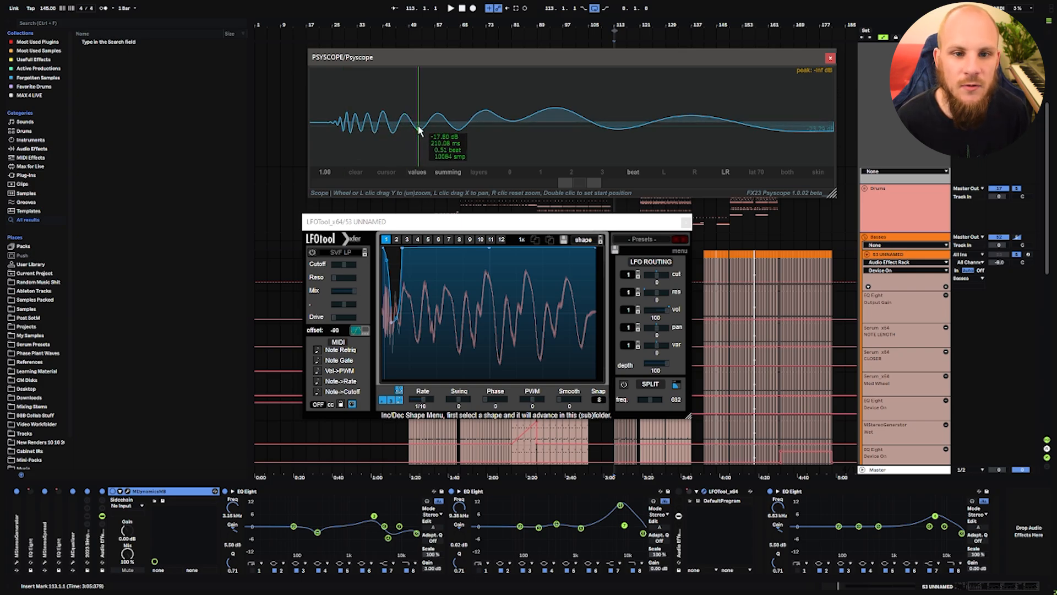
{"action": "scroll", "coordinate": [418, 130], "scroll_direction": "down", "scroll_amount": 2}
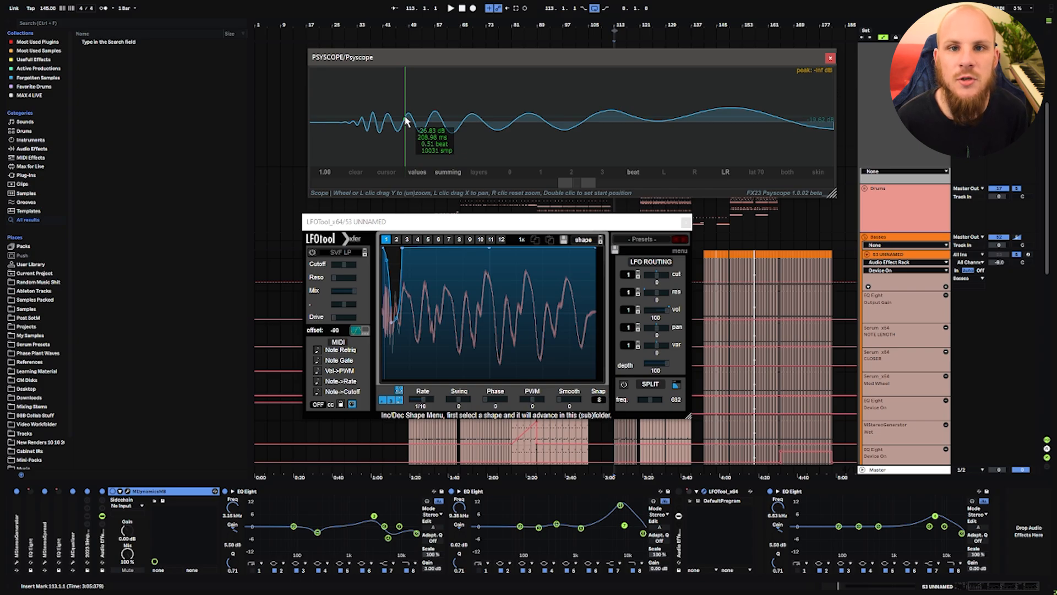
Inspect the EQ Eight high-frequency boost against the bass attack, then widen the Psyscope view to the full waveform.
{"action": "left_click_drag", "start_coordinate": [360, 503], "coordinate": [418, 553]}
{"action": "left_click", "coordinate": [622, 522]}
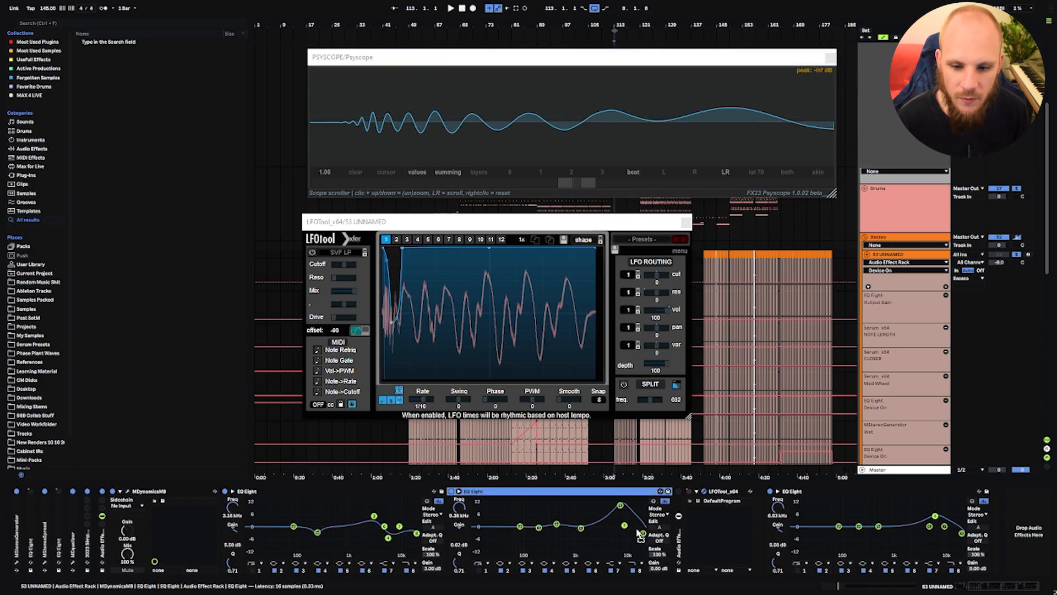
{"action": "left_click", "coordinate": [590, 502]}
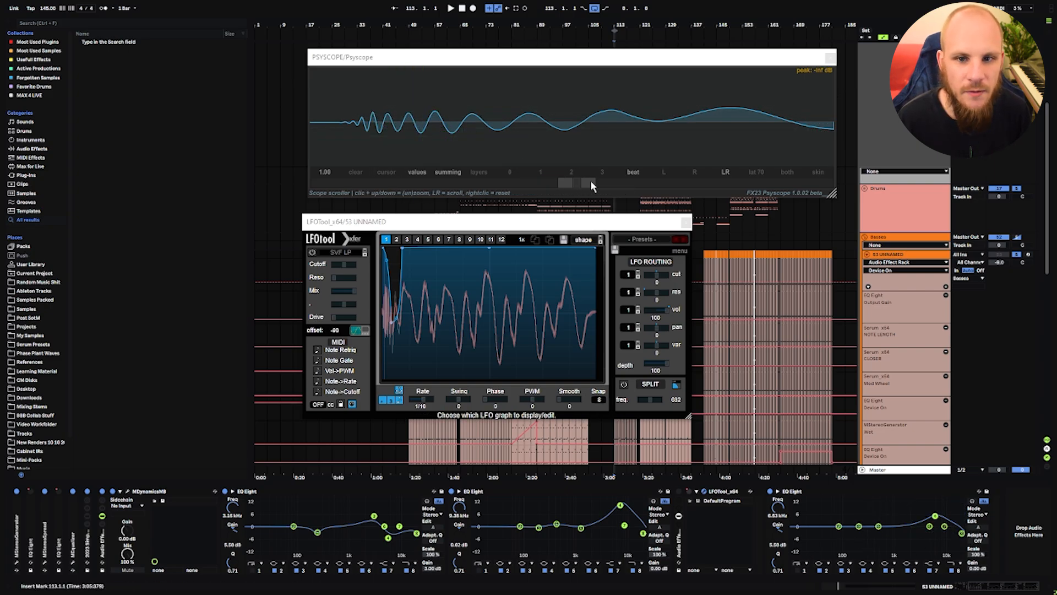
{"action": "left_click_drag", "start_coordinate": [591, 184], "coordinate": [616, 184]}
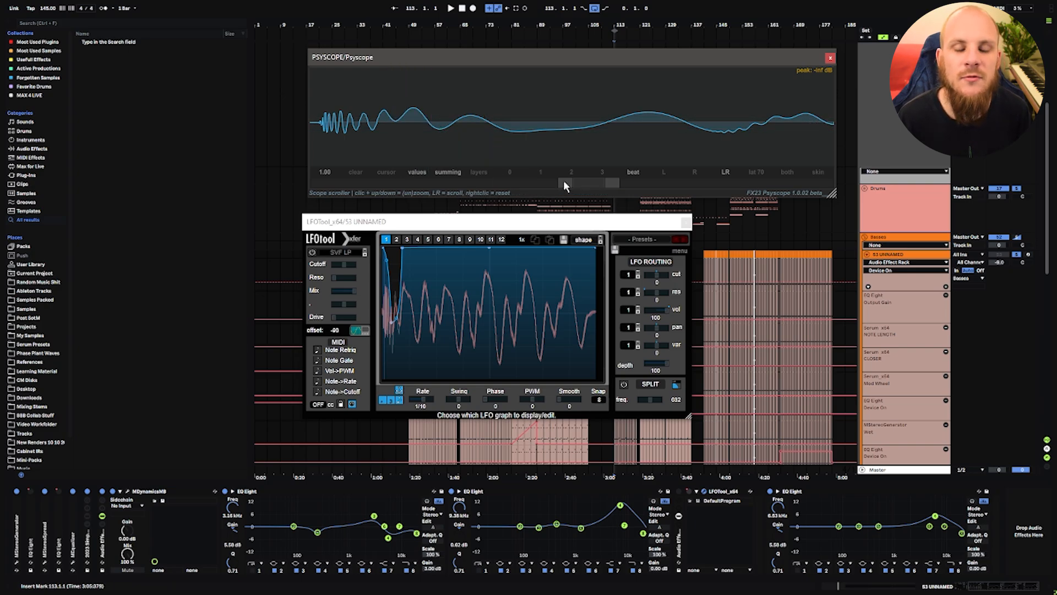
{"action": "left_click_drag", "start_coordinate": [564, 182], "coordinate": [480, 183]}
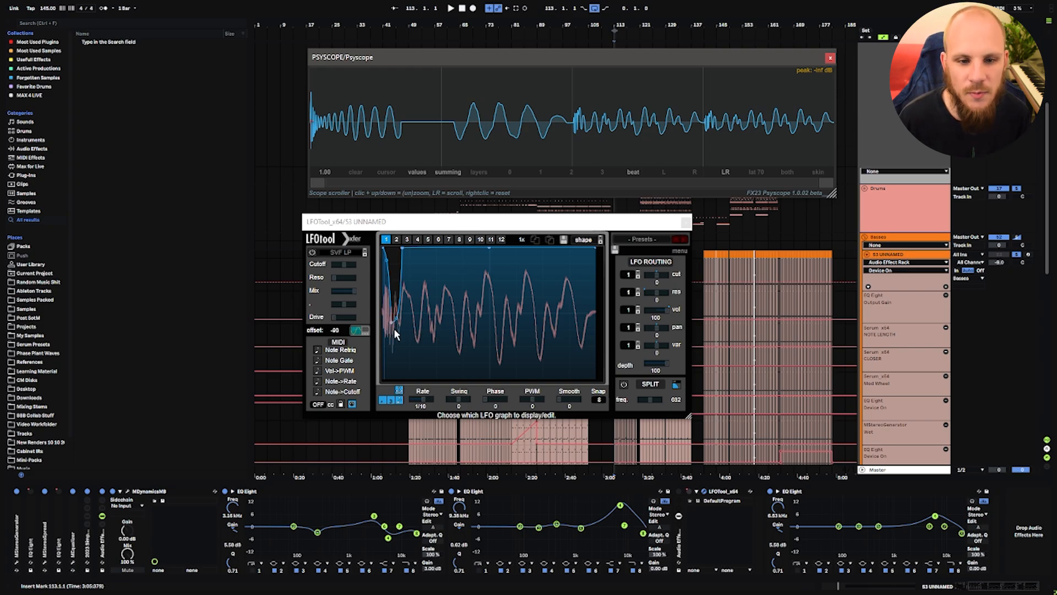
Enlarge the LFOTool window and arrange it above the Psyscope window so both are visible.
{"action": "left_click_drag", "start_coordinate": [688, 416], "coordinate": [1022, 496]}
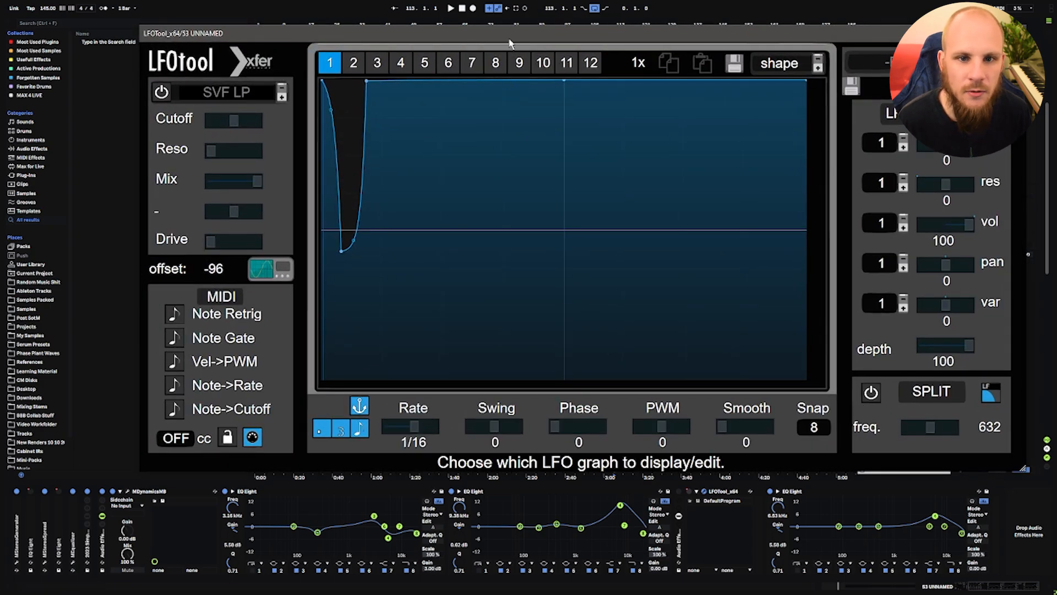
{"action": "left_click_drag", "start_coordinate": [509, 38], "coordinate": [487, 440]}
{"action": "left_click", "coordinate": [523, 57]}
{"action": "left_click_drag", "start_coordinate": [515, 84], "coordinate": [471, 24]}
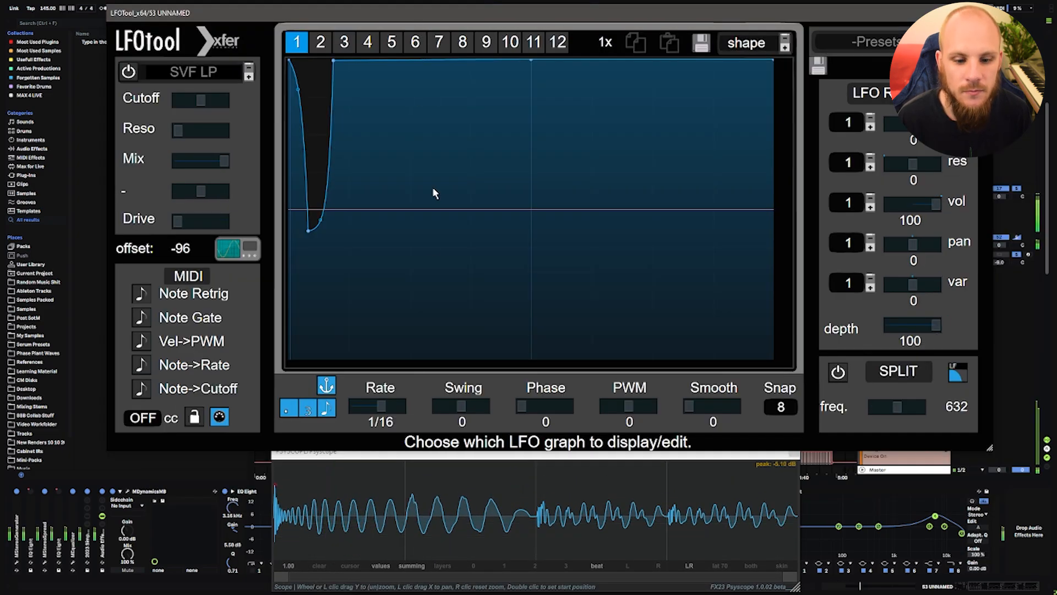
Narrow the Psyscope view to the bass notes after the half-beat and close the LFOTool window.
{"action": "left_click_drag", "start_coordinate": [284, 577], "coordinate": [544, 589]}
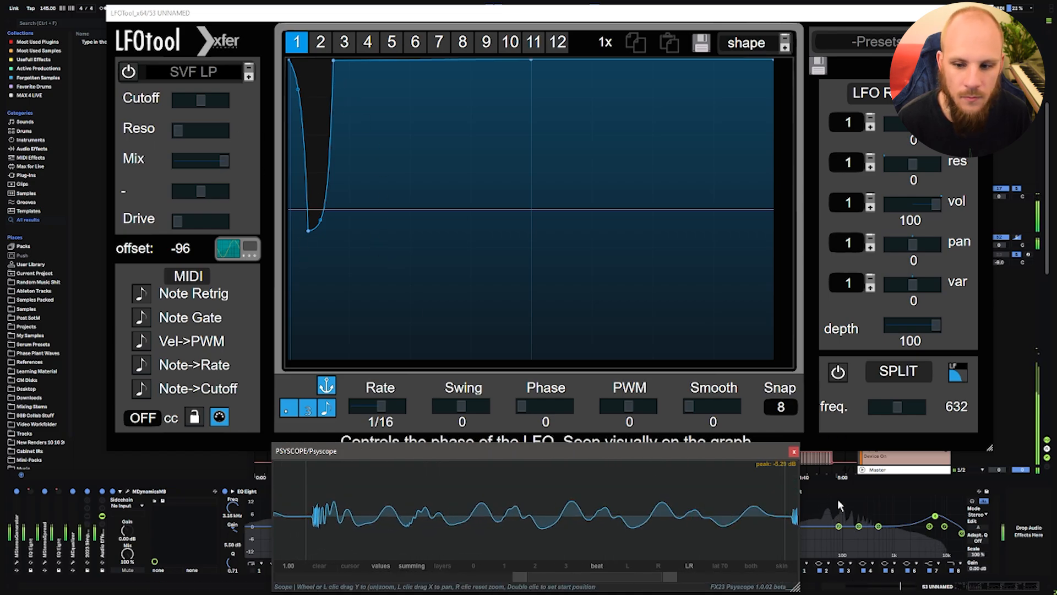
{"action": "left_click", "coordinate": [987, 13]}
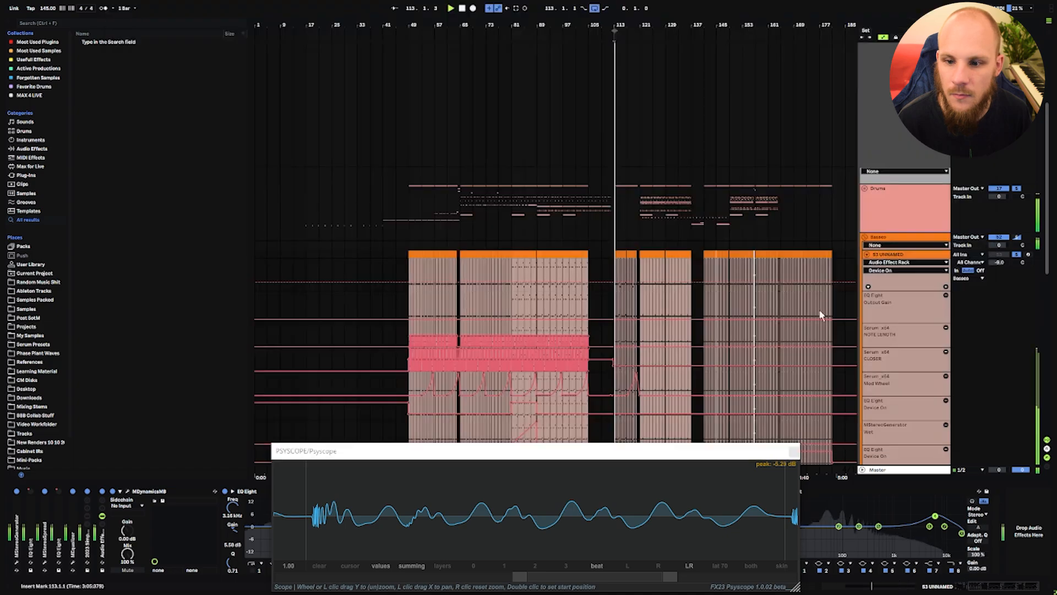
Close the Psyscope window and reopen it from the Psyscope track.
{"action": "left_click", "coordinate": [793, 453]}
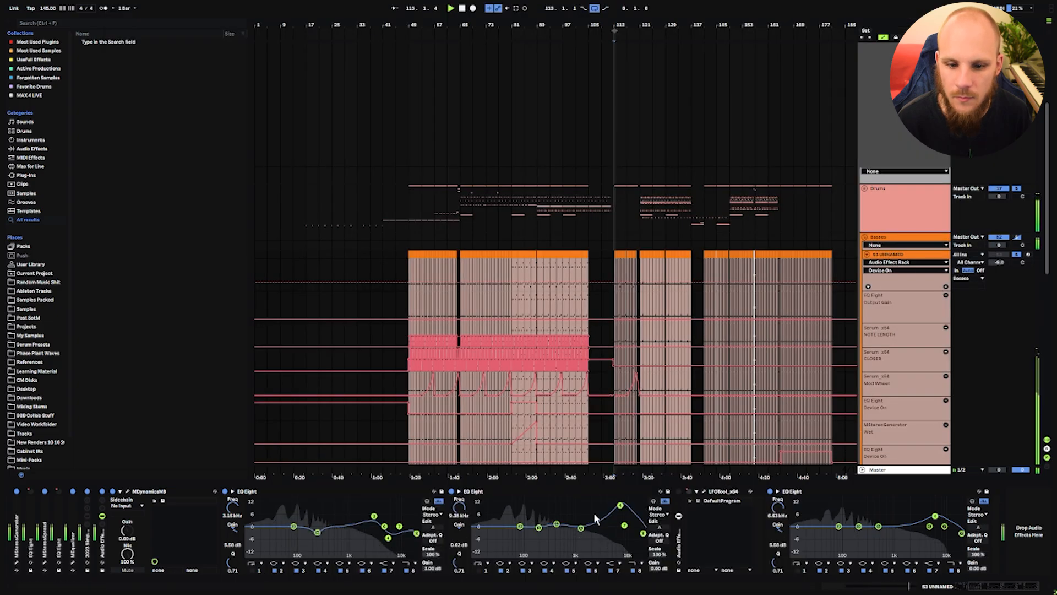
{"action": "left_click", "coordinate": [704, 492]}
{"action": "left_click", "coordinate": [987, 12]}
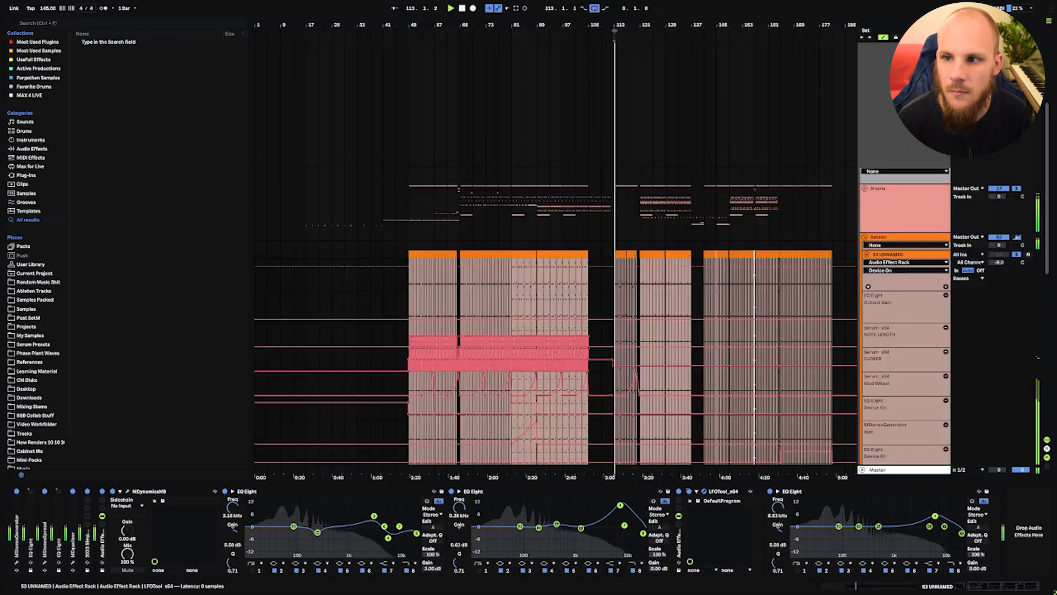
{"action": "scroll", "coordinate": [899, 122], "scroll_direction": "up", "scroll_amount": 5}
{"action": "left_click", "coordinate": [883, 82]}
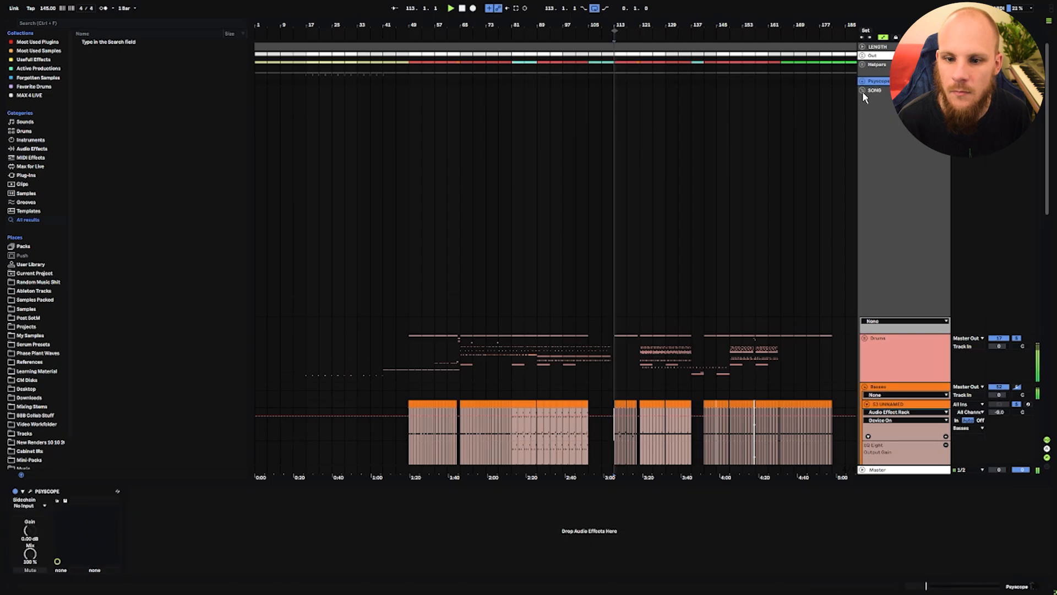
{"action": "left_click", "coordinate": [30, 491]}
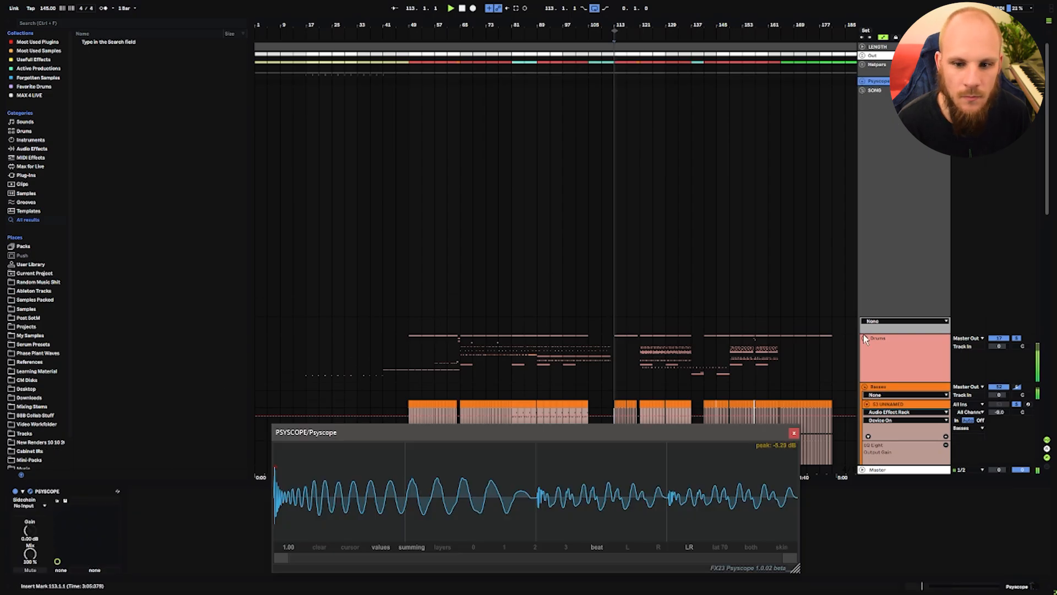
Return to bass track 53 UNNAMED, shift the Psyscope window clear of the LFOTool device, and open LFOTool's window.
{"action": "scroll", "coordinate": [886, 192], "scroll_direction": "down", "scroll_amount": 7}
{"action": "left_click", "coordinate": [887, 196]}
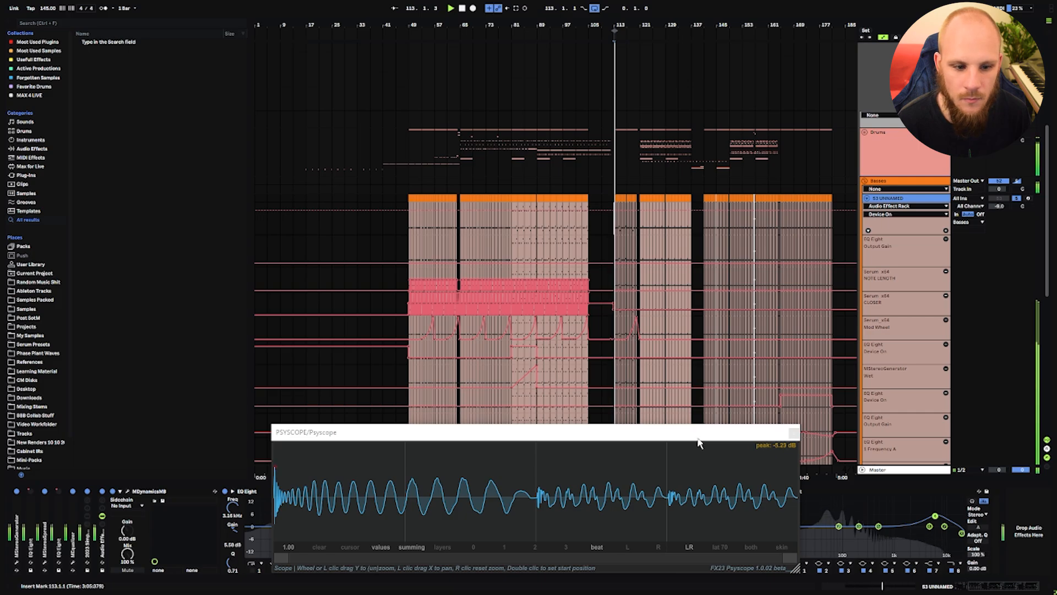
{"action": "left_click_drag", "start_coordinate": [698, 442], "coordinate": [569, 450]}
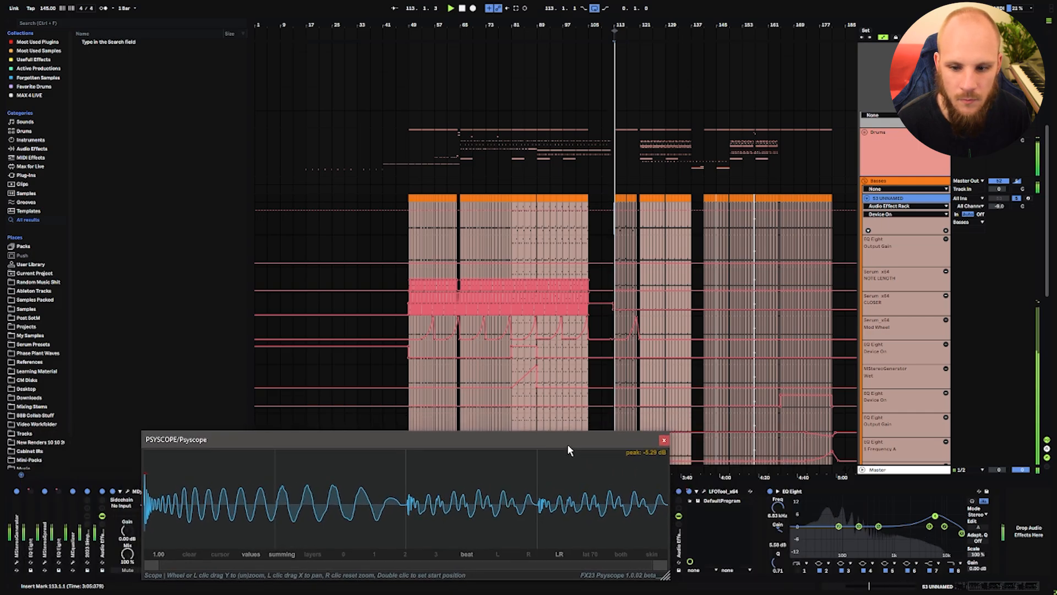
{"action": "left_click", "coordinate": [703, 491]}
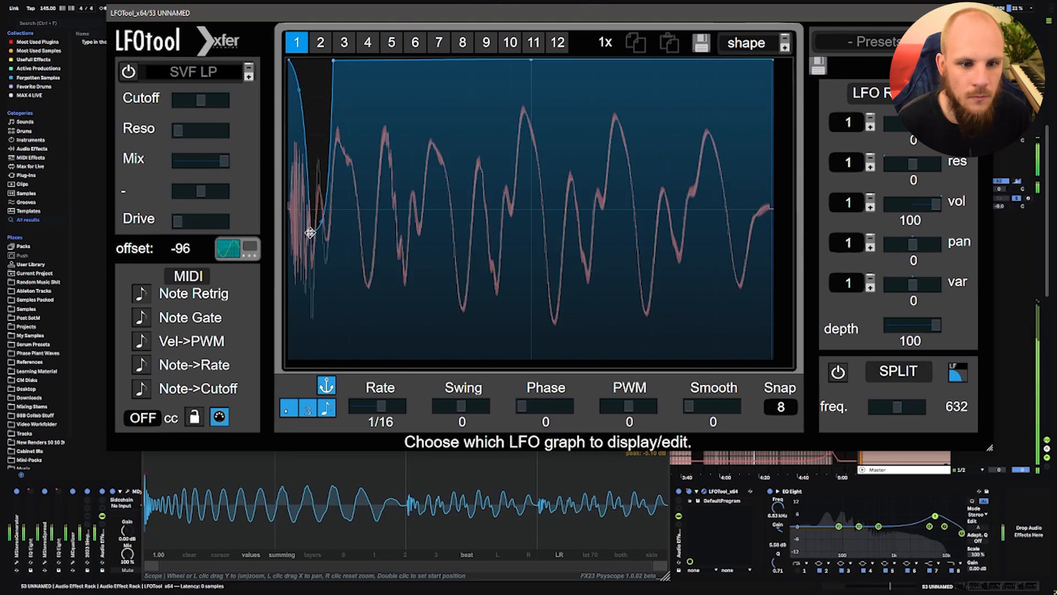
Shift the lowest point of LFOTool's volume dip slightly earlier and narrow the Psyscope view to a single bass note.
{"action": "mouse_move", "coordinate": [309, 231]}
{"action": "left_mouse_down"}
{"action": "mouse_move", "coordinate": [321, 232]}
{"action": "mouse_move", "coordinate": [298, 233]}
{"action": "left_mouse_up"}
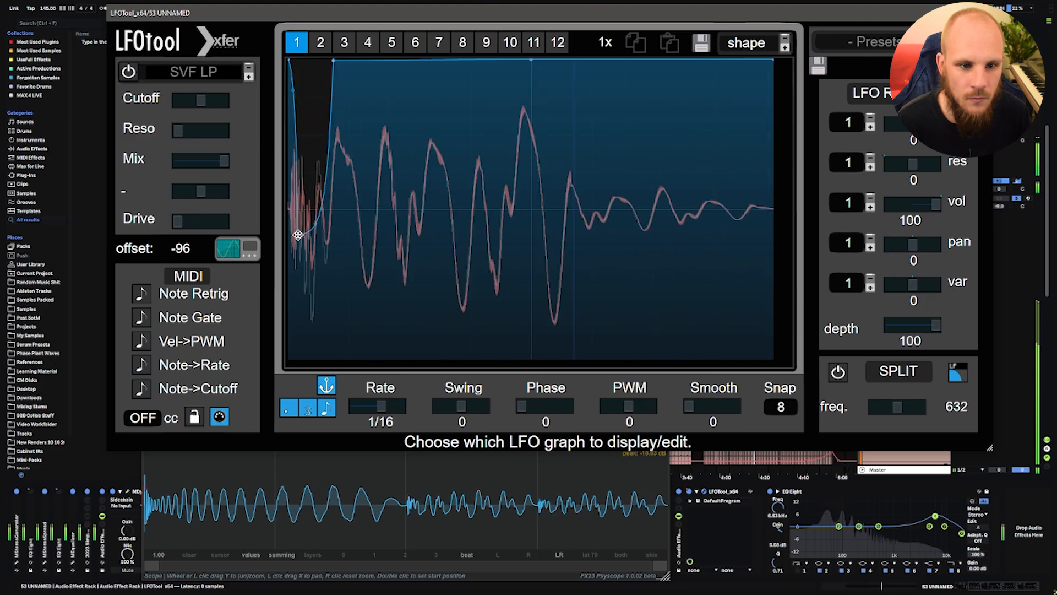
{"action": "left_click_drag", "start_coordinate": [660, 566], "coordinate": [554, 565]}
{"action": "mouse_move", "coordinate": [212, 542]}
{"action": "left_mouse_down"}
{"action": "mouse_move", "coordinate": [203, 545]}
{"action": "mouse_move", "coordinate": [227, 567]}
{"action": "mouse_move", "coordinate": [381, 573]}
{"action": "left_mouse_up"}
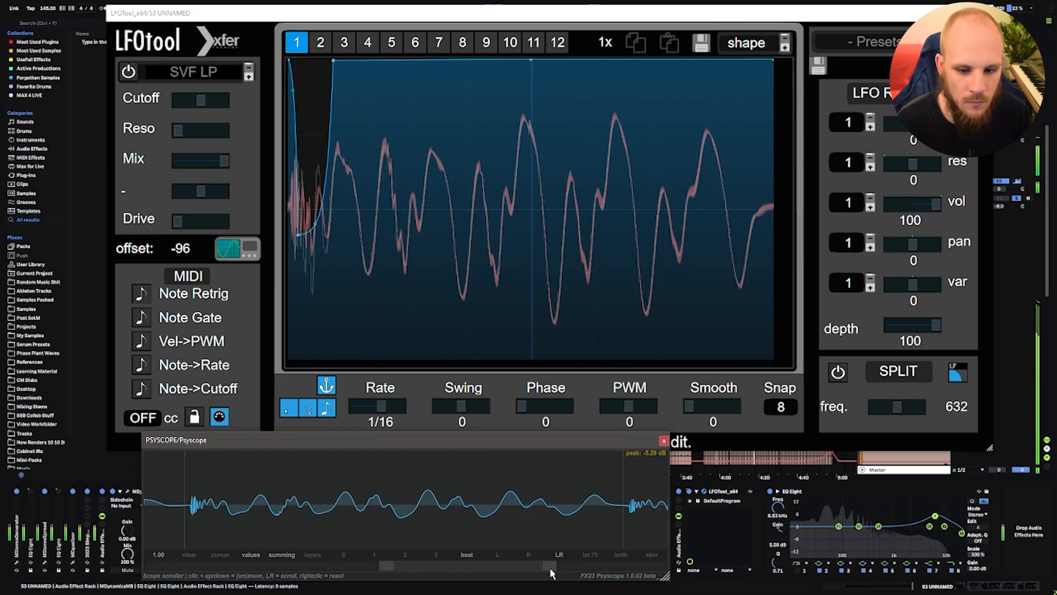
{"action": "left_click_drag", "start_coordinate": [550, 566], "coordinate": [495, 568]}
Try the dip's lowest point at the very start, move it back slightly later, and compare the curve with LFO graph 2.
{"action": "left_click", "coordinate": [293, 236]}
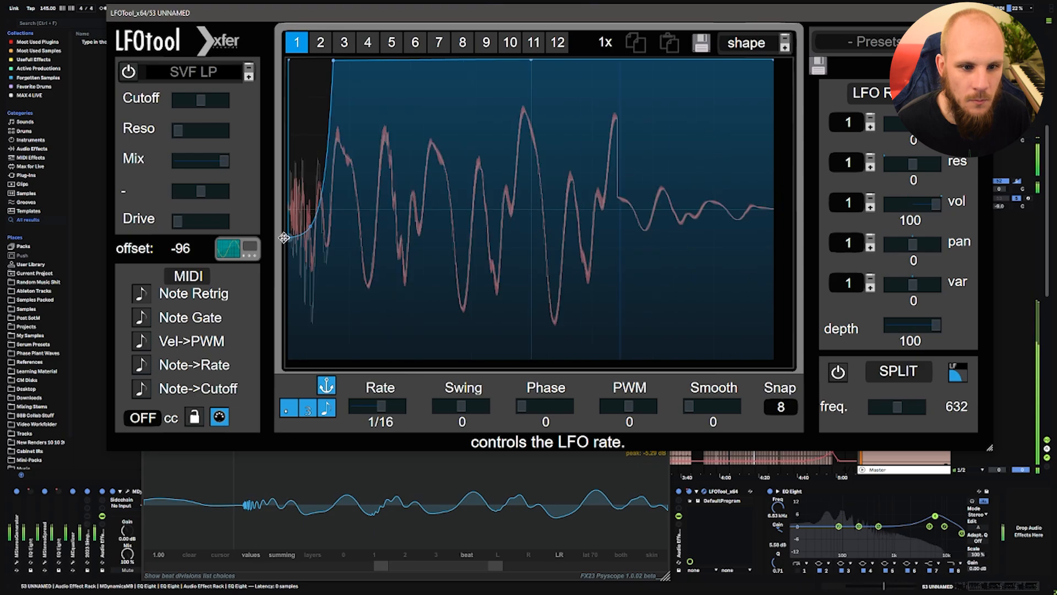
{"action": "mouse_move", "coordinate": [293, 237]}
{"action": "left_mouse_down"}
{"action": "mouse_move", "coordinate": [330, 233]}
{"action": "mouse_move", "coordinate": [300, 348]}
{"action": "mouse_move", "coordinate": [305, 201]}
{"action": "mouse_move", "coordinate": [305, 220]}
{"action": "mouse_move", "coordinate": [322, 192]}
{"action": "left_mouse_up"}
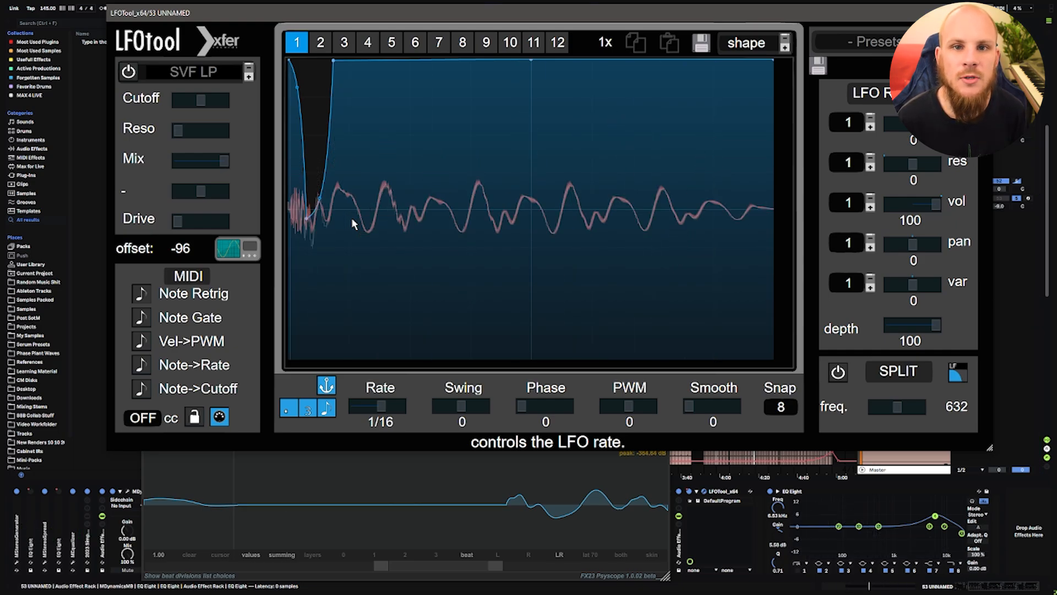
{"action": "left_click", "coordinate": [320, 42]}
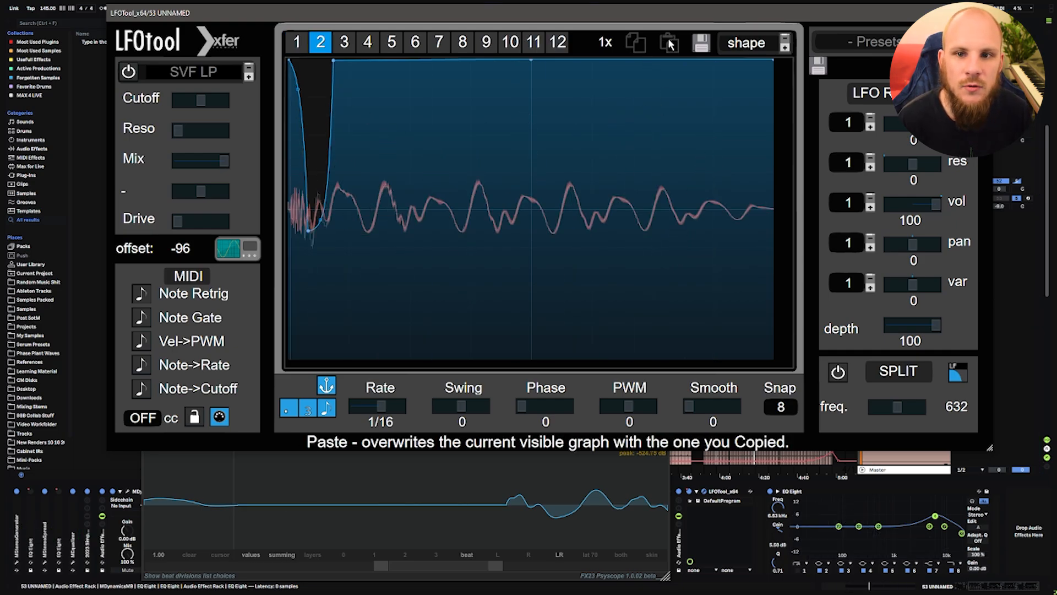
{"action": "left_click", "coordinate": [297, 42]}
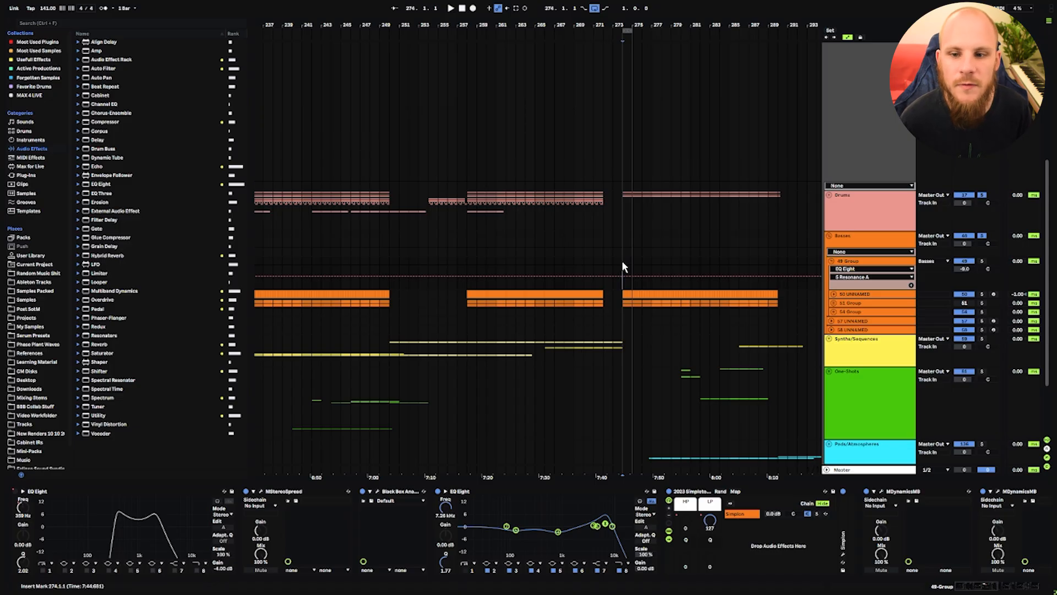
Play the second project's bass at bar 274 and look over the device chains of track 50 UNNAMED and its parent group.
{"action": "key", "text": "space"}
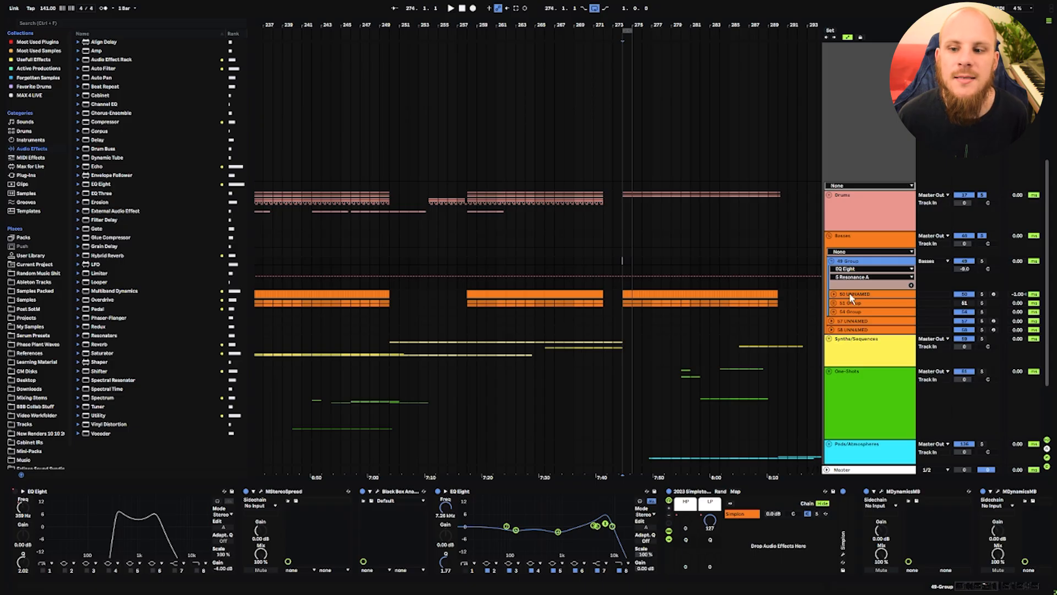
{"action": "left_click", "coordinate": [849, 292]}
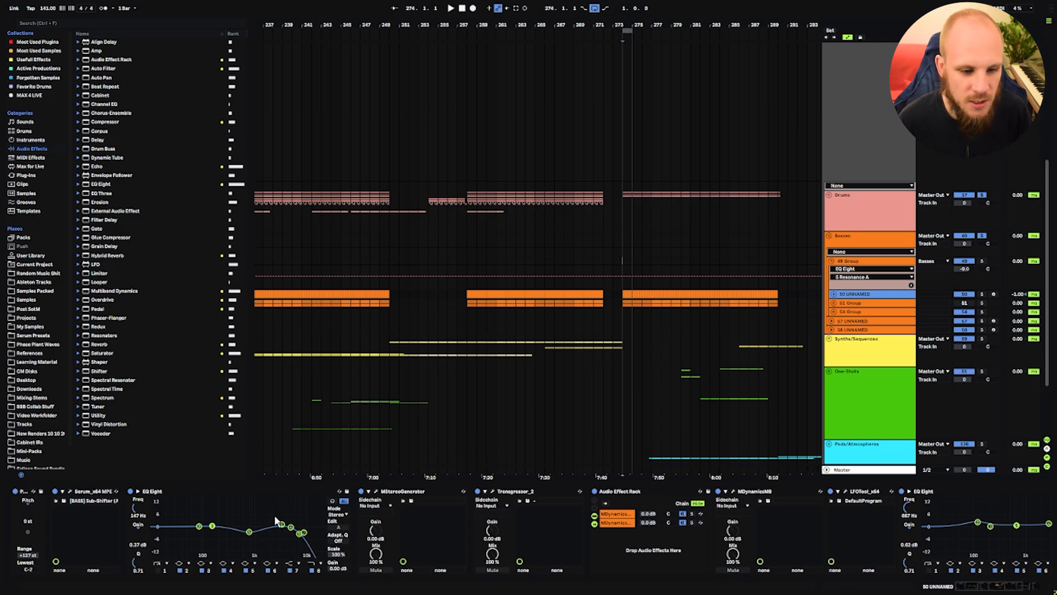
{"action": "mouse_move", "coordinate": [973, 588]}
{"action": "left_mouse_down"}
{"action": "mouse_move", "coordinate": [995, 588]}
{"action": "mouse_move", "coordinate": [968, 587]}
{"action": "left_mouse_up"}
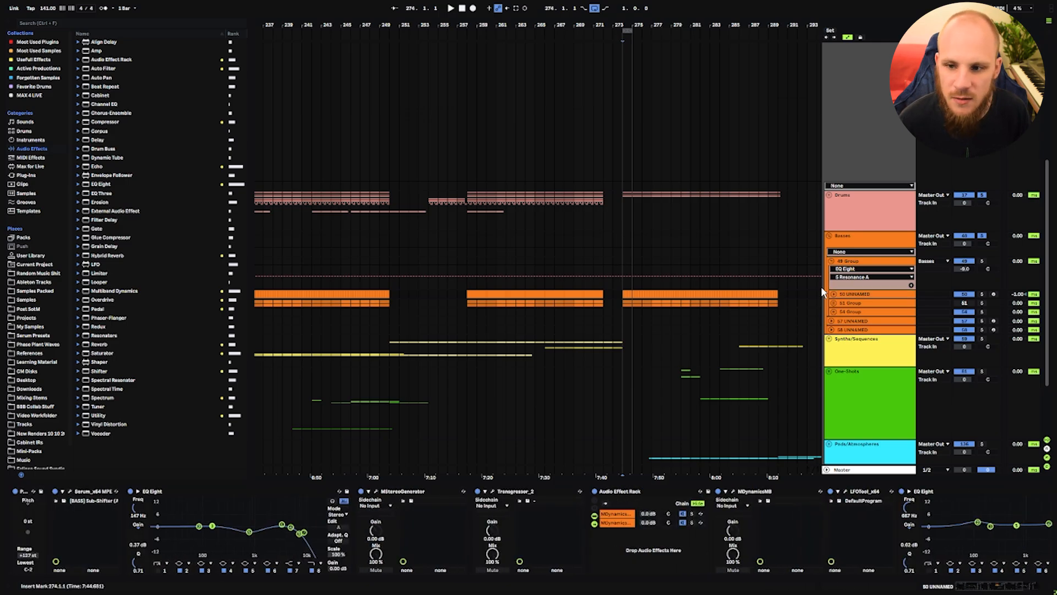
{"action": "left_click", "coordinate": [851, 262]}
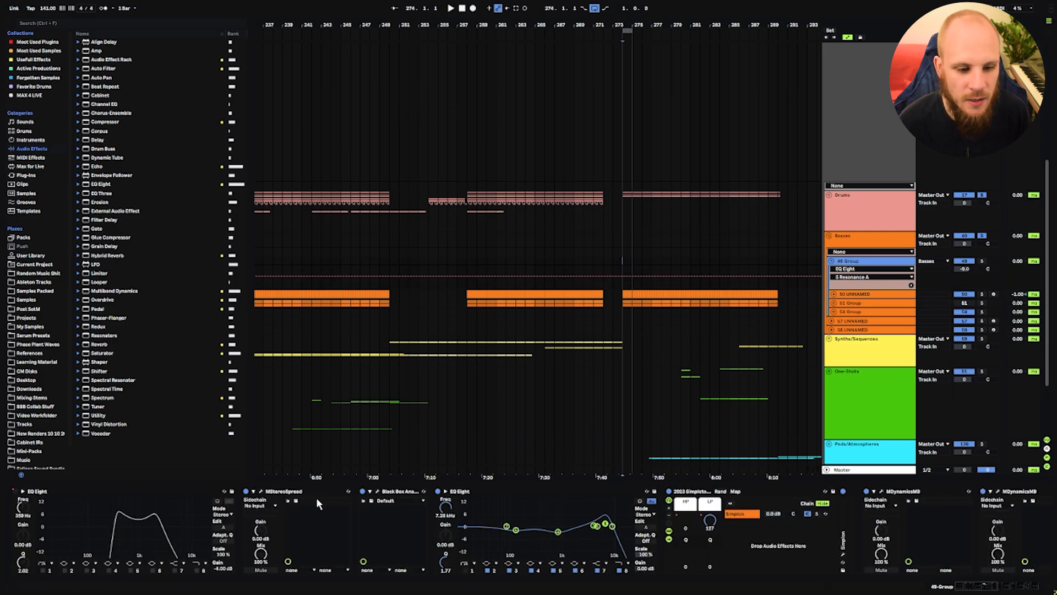
{"action": "mouse_move", "coordinate": [963, 584]}
{"action": "left_mouse_down"}
{"action": "mouse_move", "coordinate": [1017, 591]}
{"action": "mouse_move", "coordinate": [965, 589]}
{"action": "left_mouse_up"}
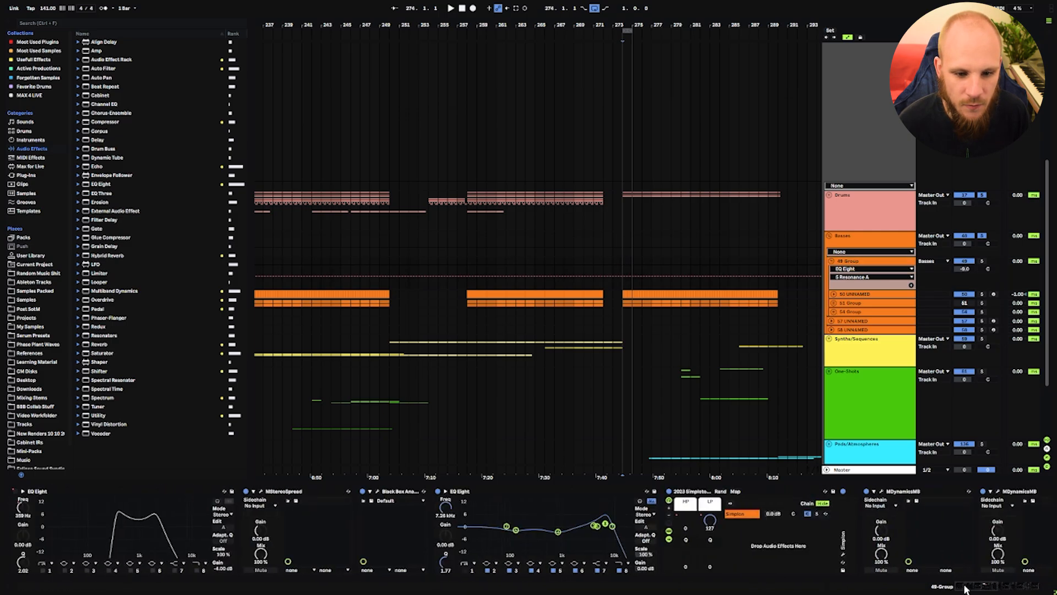
Review the bass subgroups across the wider arrangement, placing the insert marker at bar 217.
{"action": "left_click", "coordinate": [857, 304]}
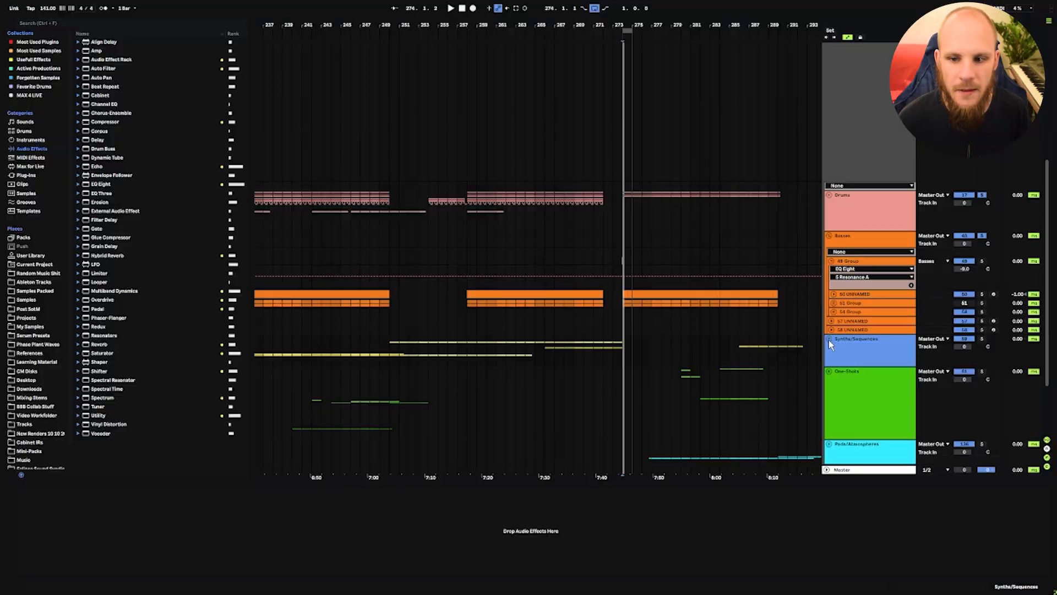
{"action": "left_click", "coordinate": [828, 340]}
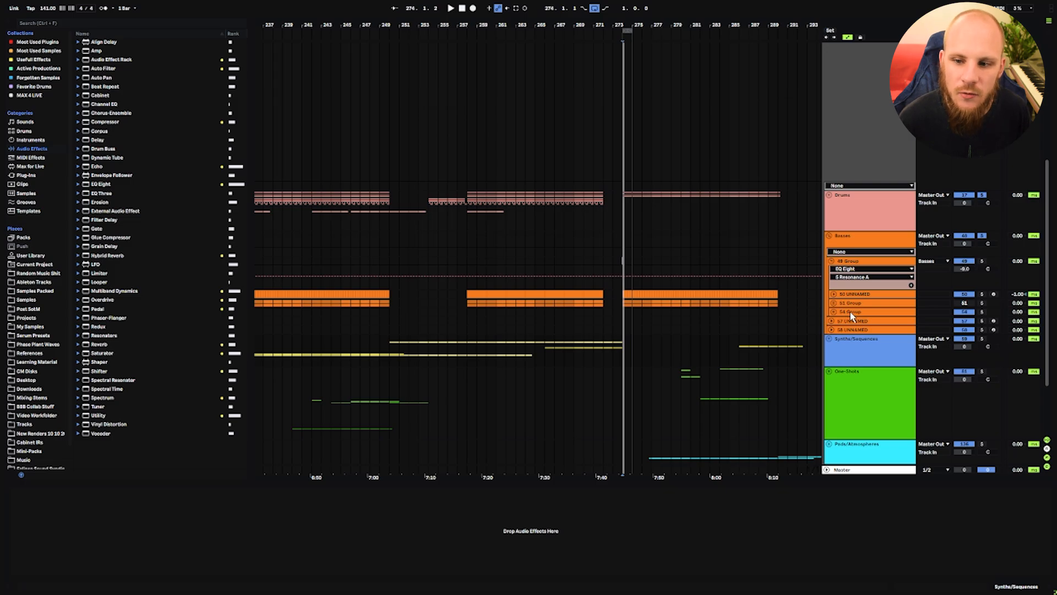
{"action": "key", "text": "minus"}
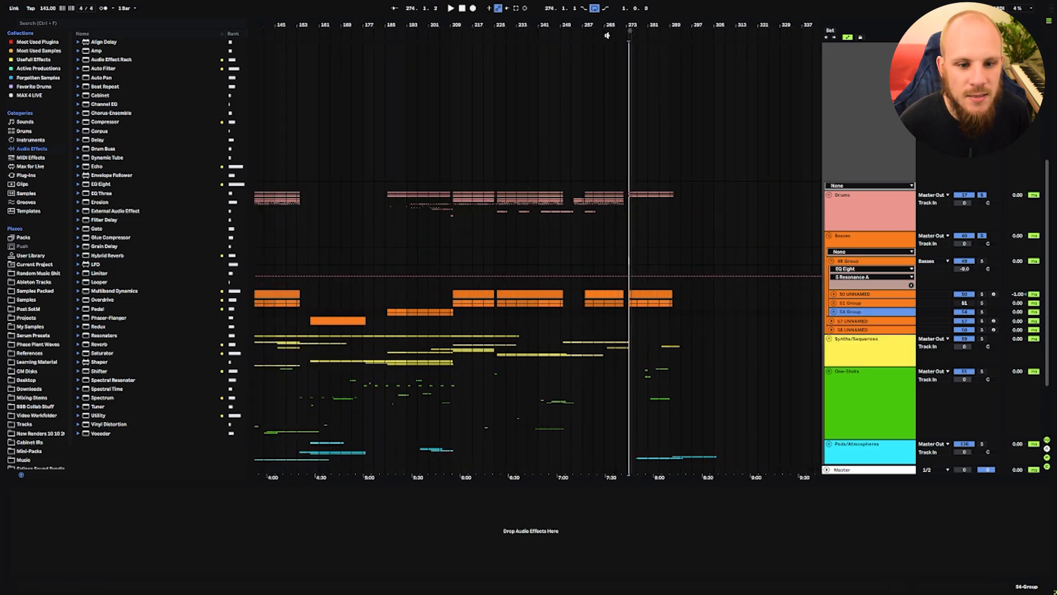
{"action": "left_click", "coordinate": [472, 311]}
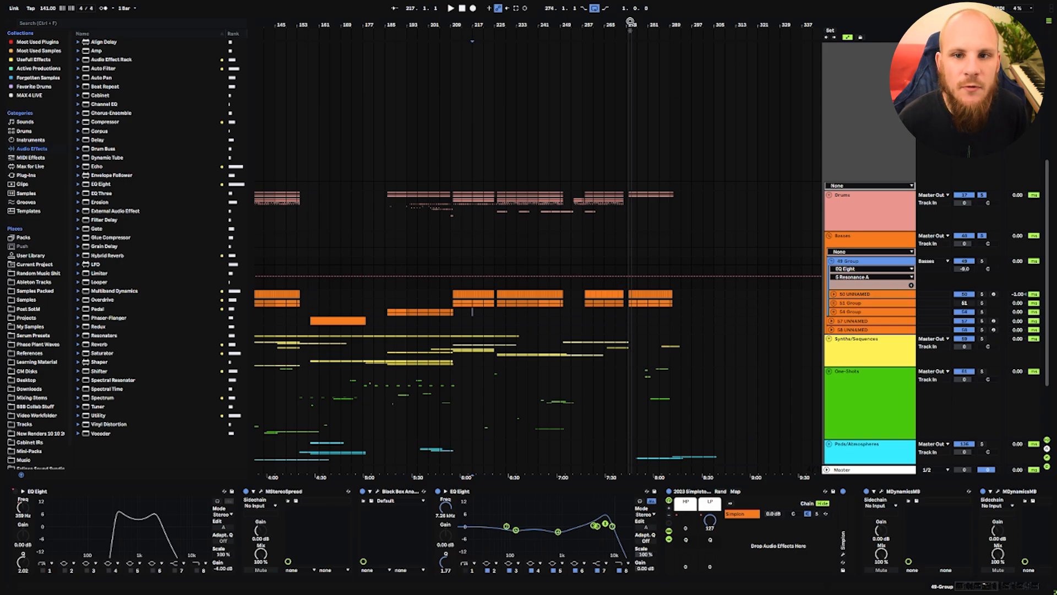
Select the first beat of bar 274 on track 50 UNNAMED, open its Serum window, and move it clear of the device chain.
{"action": "left_click_drag", "start_coordinate": [631, 24], "coordinate": [506, 195]}
{"action": "left_click", "coordinate": [485, 294]}
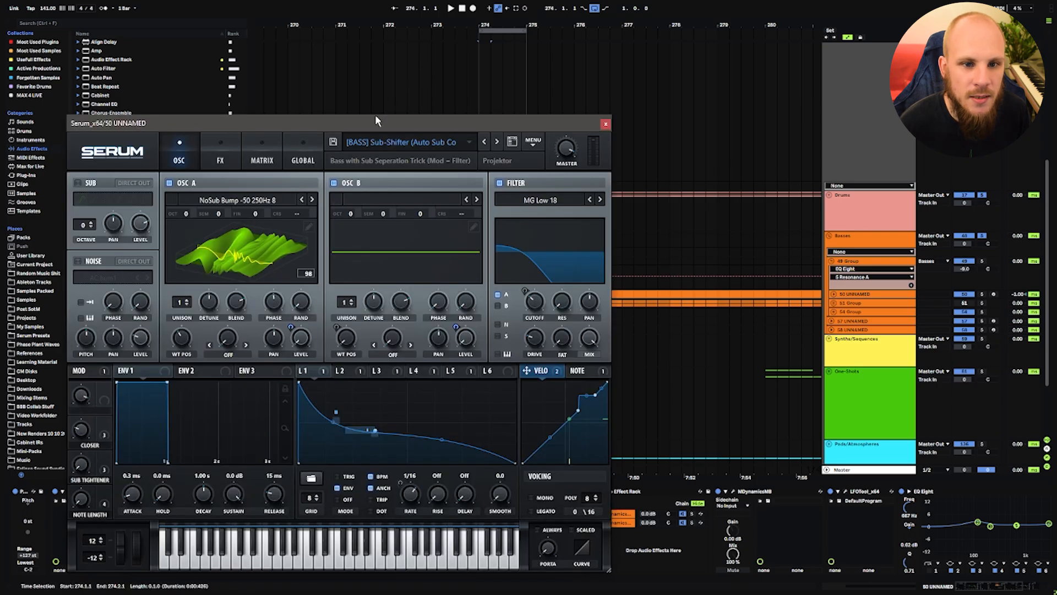
{"action": "left_click_drag", "start_coordinate": [375, 119], "coordinate": [521, 31]}
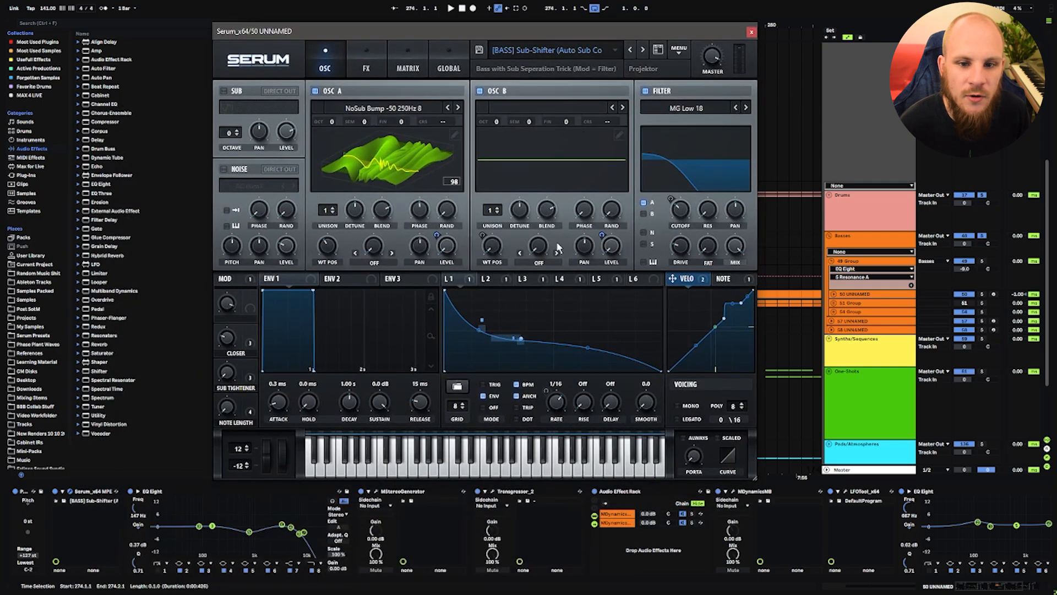
Examine Serum's LFO 5, velocity and note modulation curves with playback, plus its compressor, EQ and distortion effects.
{"action": "left_click", "coordinate": [606, 279]}
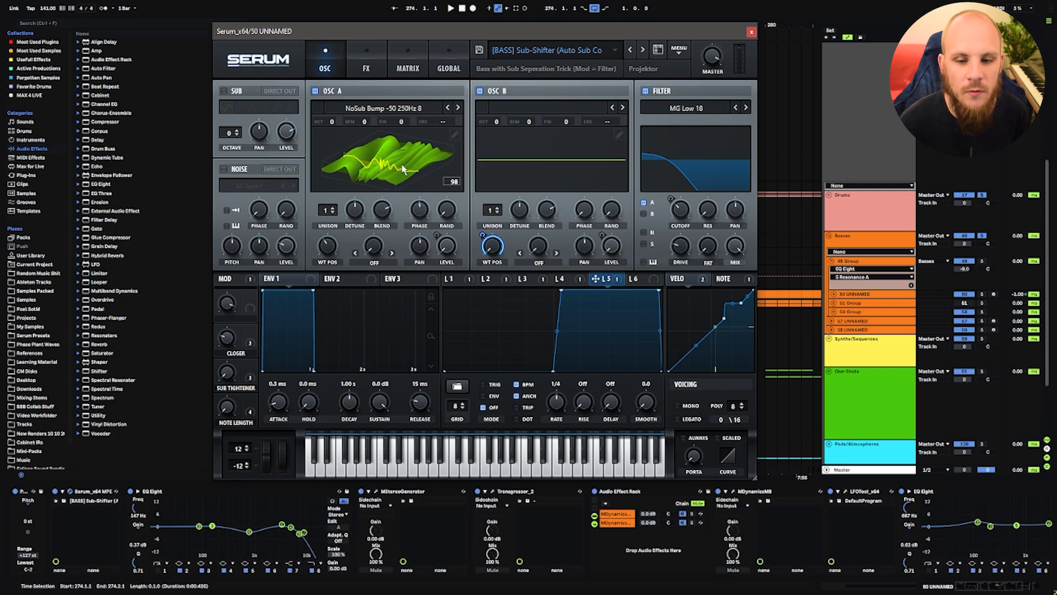
{"action": "left_click", "coordinate": [683, 279]}
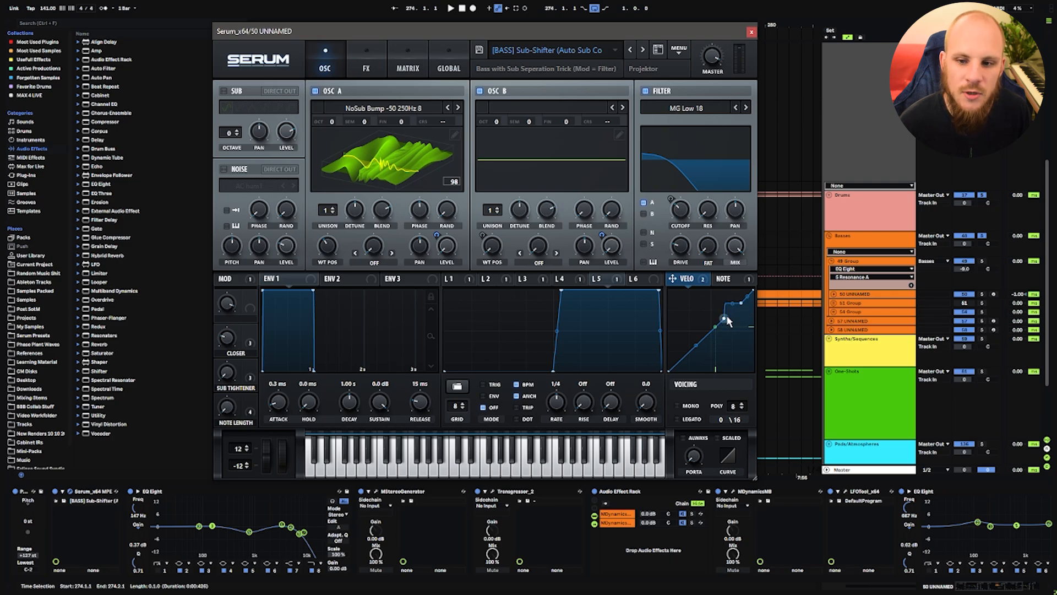
{"action": "left_click_drag", "start_coordinate": [736, 306], "coordinate": [726, 315]}
{"action": "key", "text": "space"}
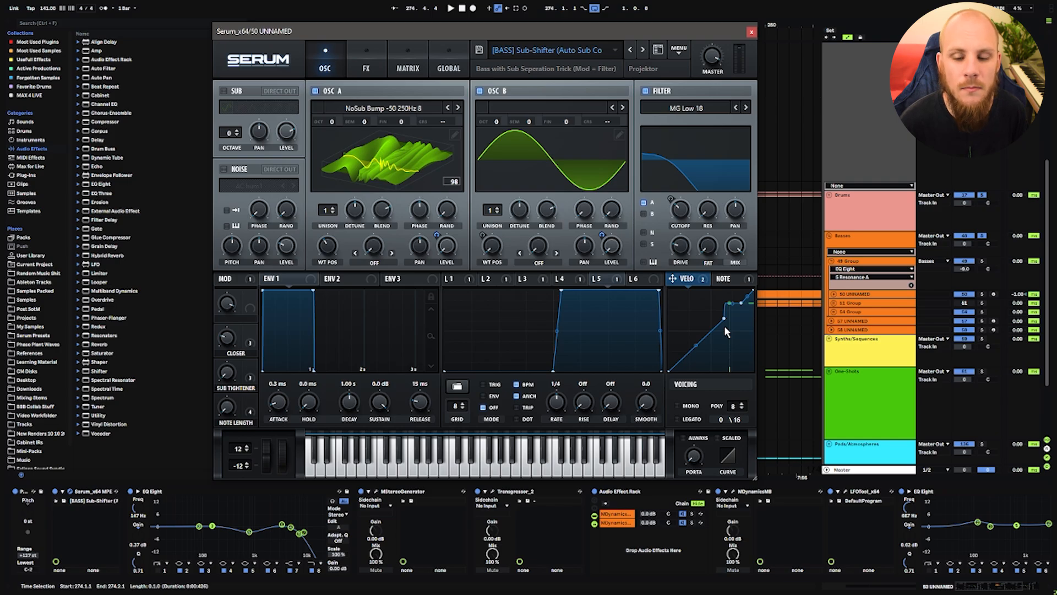
{"action": "left_click", "coordinate": [730, 279]}
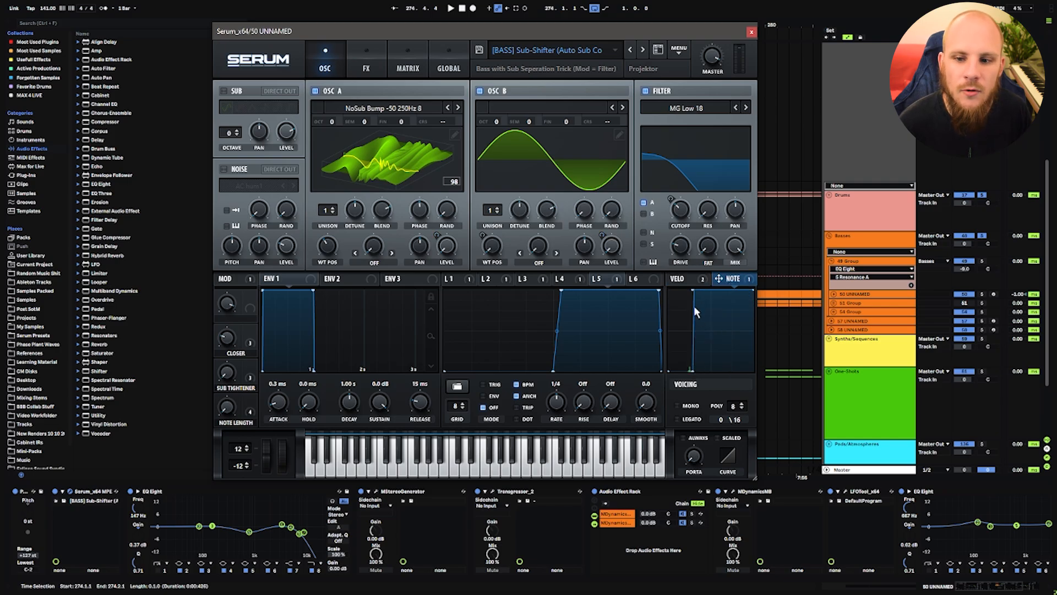
{"action": "left_click", "coordinate": [367, 65]}
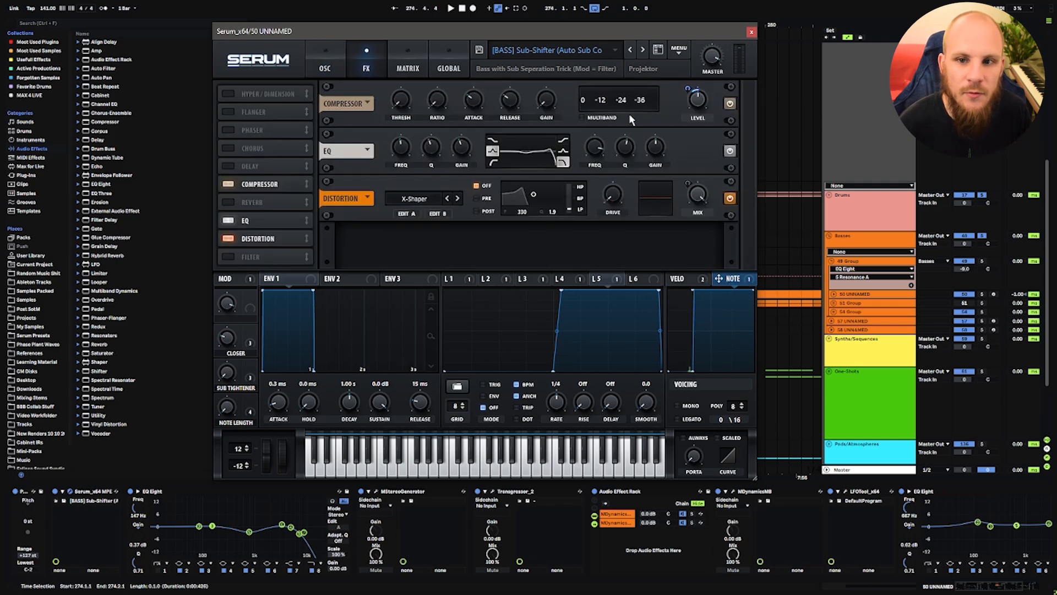
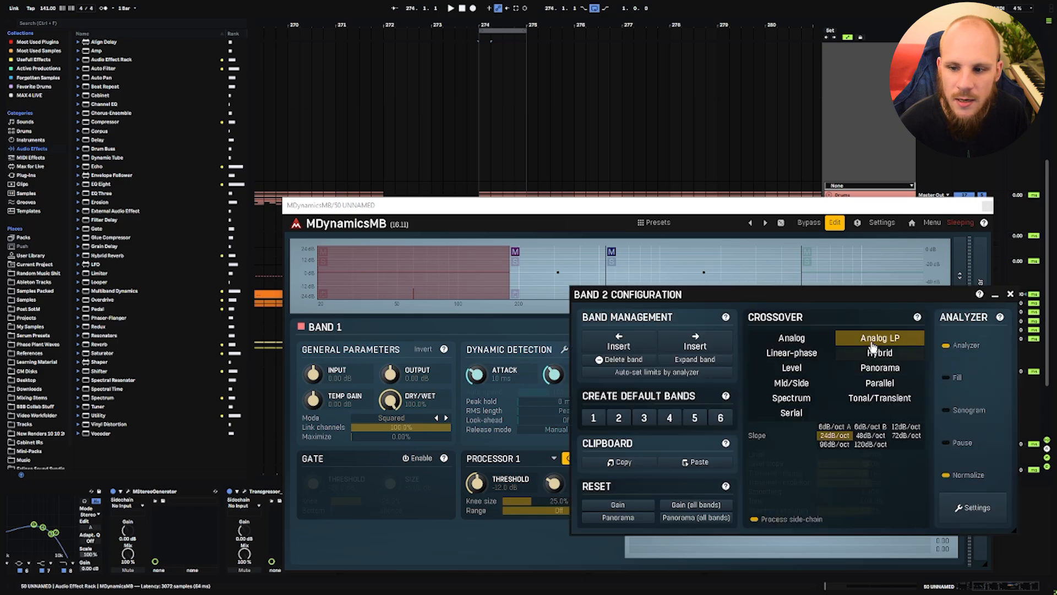
Close the Band 2 configuration and the MDynamicsMB window, and show the devices of the Audio Effect Rack's second chain.
{"action": "left_click", "coordinate": [1010, 294]}
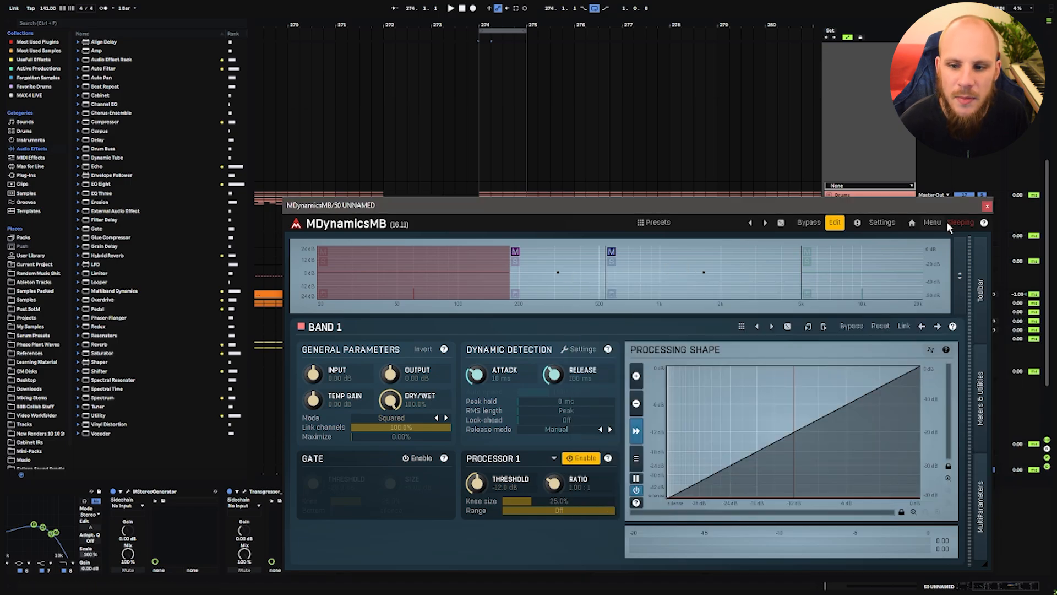
{"action": "left_click", "coordinate": [986, 207]}
{"action": "left_click", "coordinate": [416, 522]}
{"action": "left_click", "coordinate": [484, 491]}
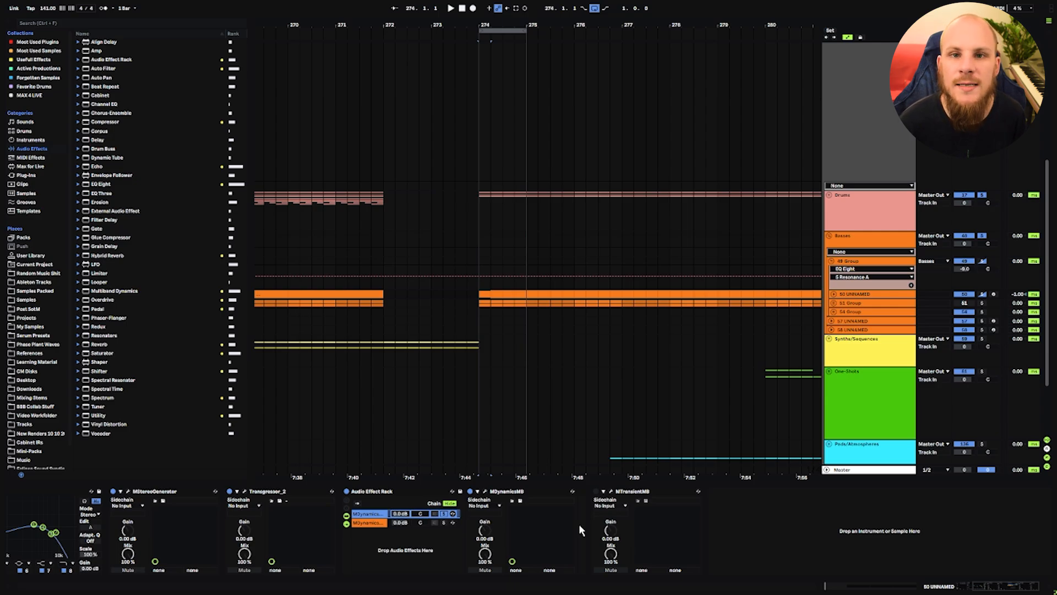
{"action": "left_click", "coordinate": [369, 523]}
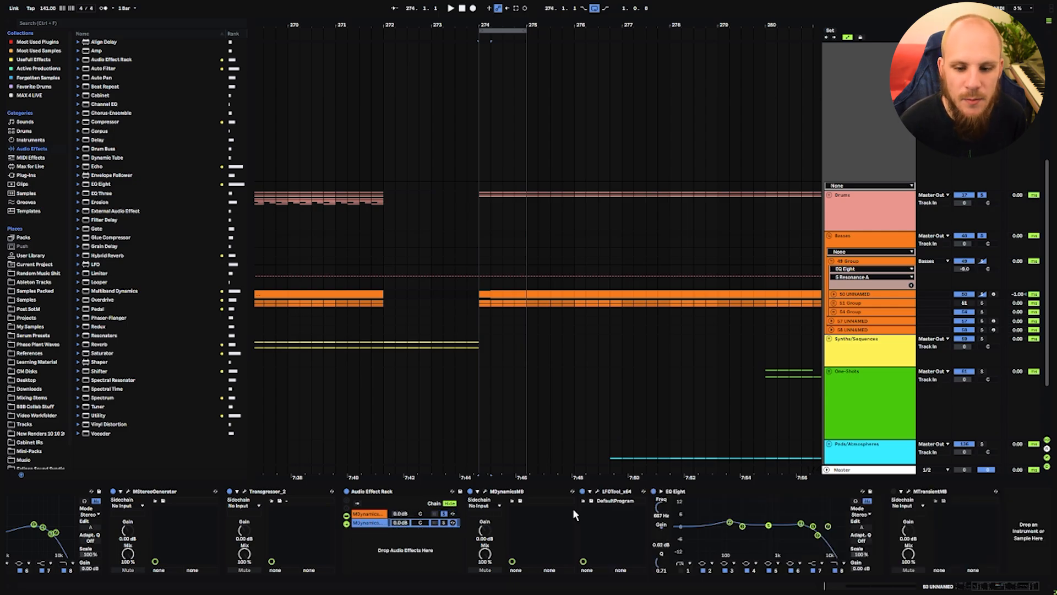
Open LFOTool in the second rack chain, play the bass, and toggle the device's bypass to compare the sound.
{"action": "left_click", "coordinate": [597, 492]}
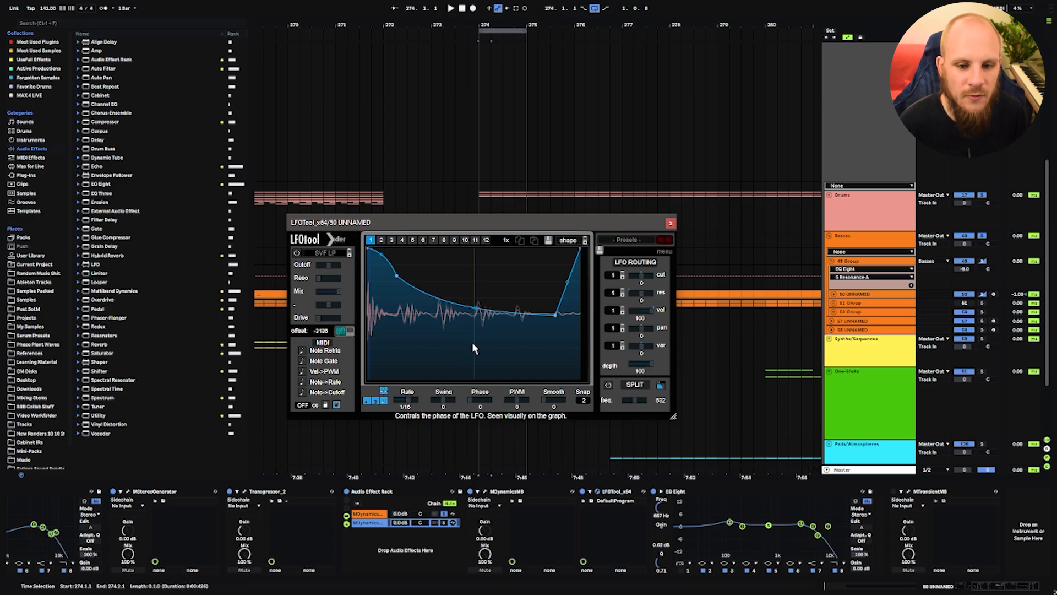
{"action": "key", "text": "space"}
{"action": "left_click", "coordinate": [583, 491]}
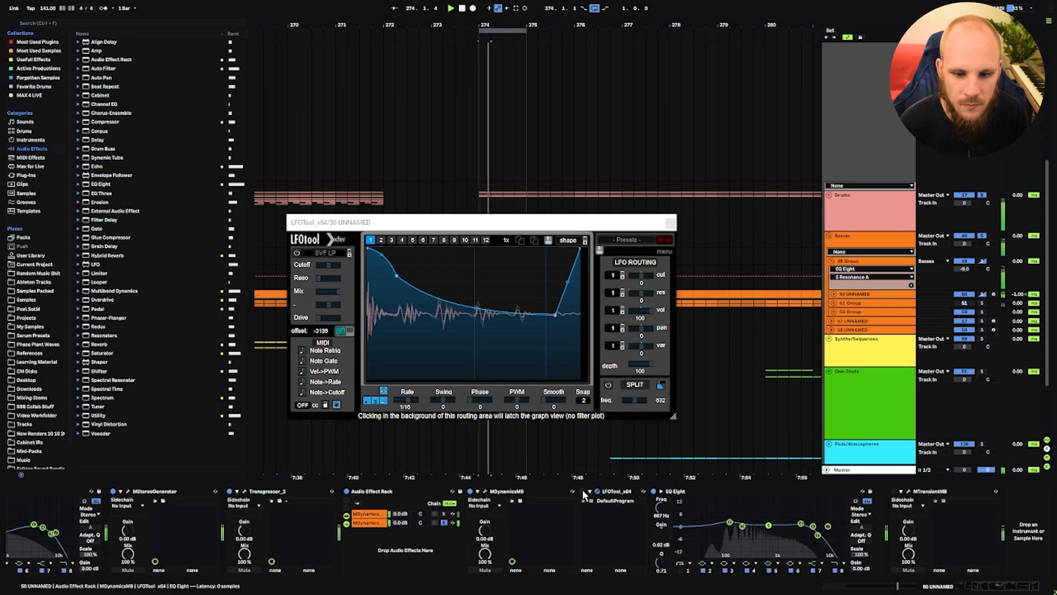
Compare the sound with LFOTool on and off, then with the EQ Eight after it on and off during playback.
{"action": "left_click", "coordinate": [583, 491]}
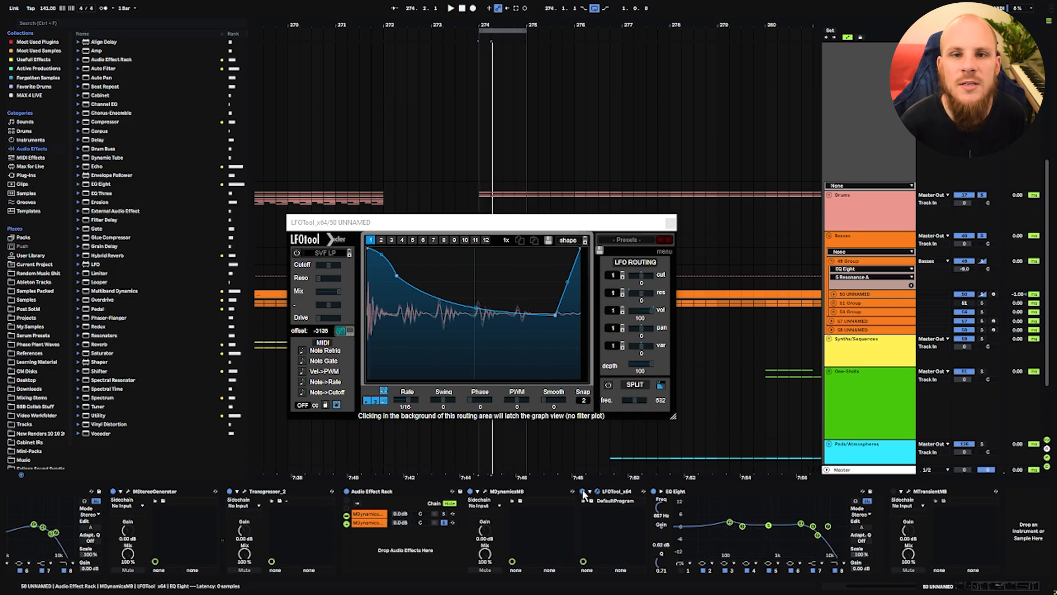
{"action": "left_click", "coordinate": [583, 491]}
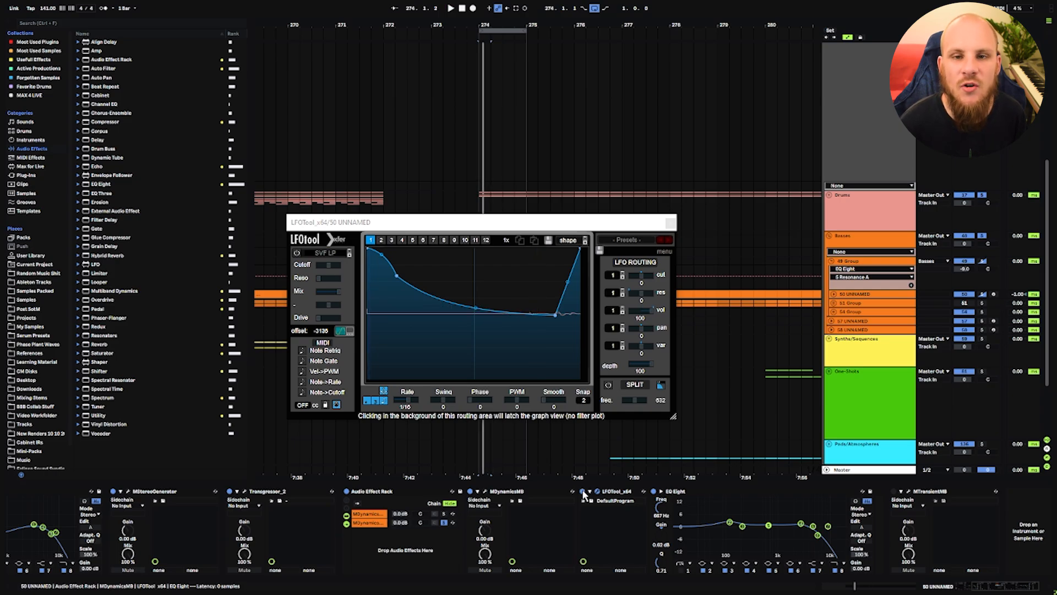
{"action": "left_click", "coordinate": [678, 491]}
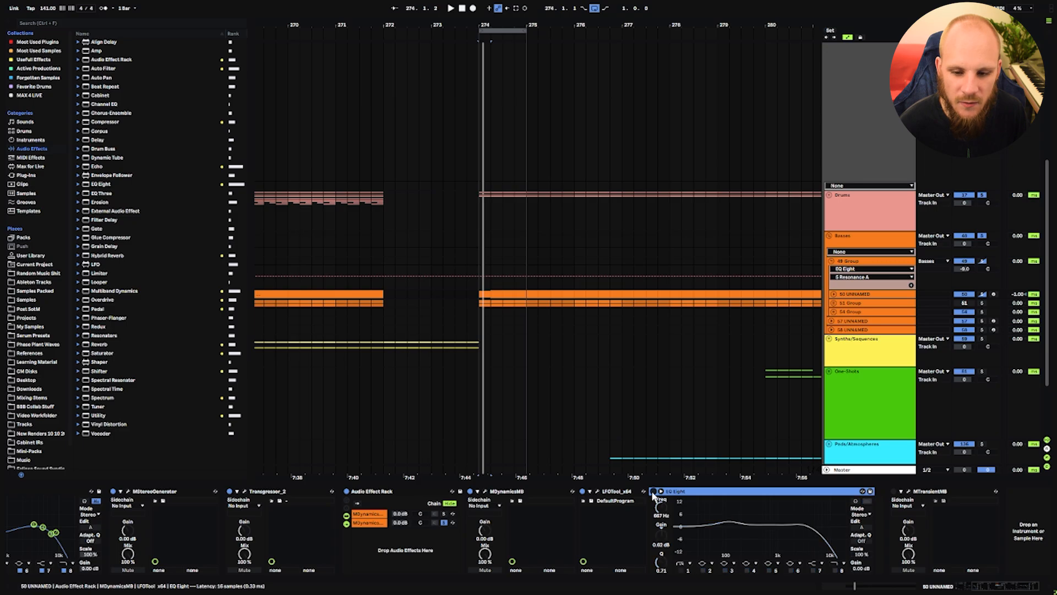
{"action": "key", "text": "space"}
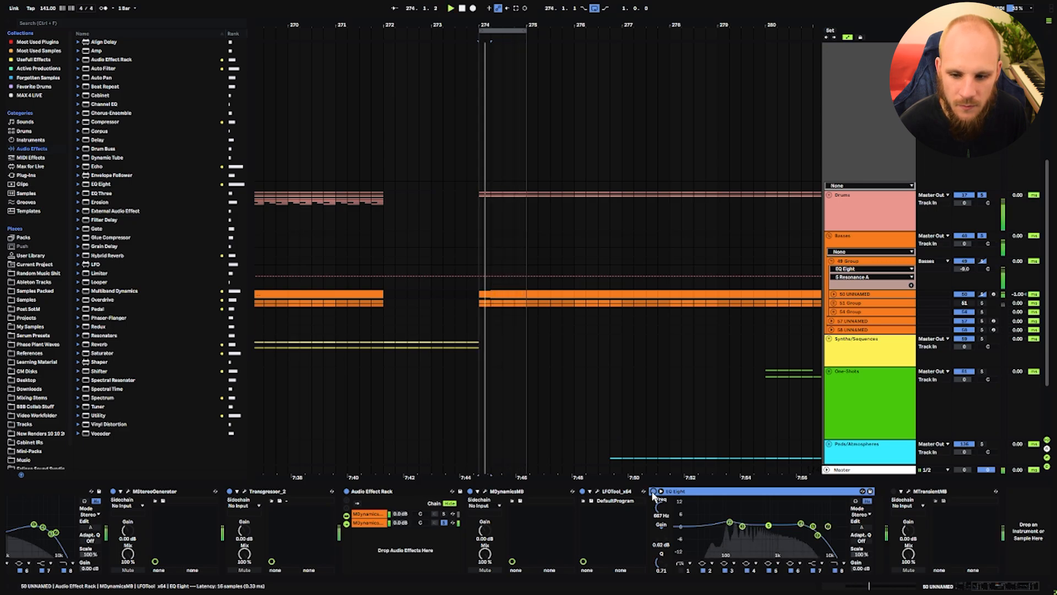
{"action": "left_click", "coordinate": [653, 491]}
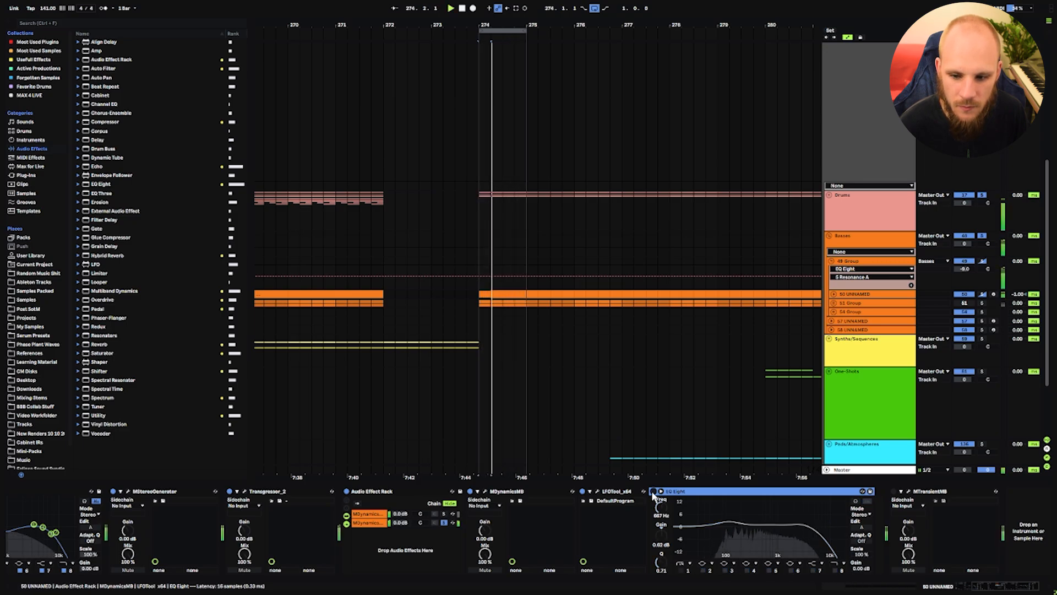
{"action": "left_click", "coordinate": [654, 491]}
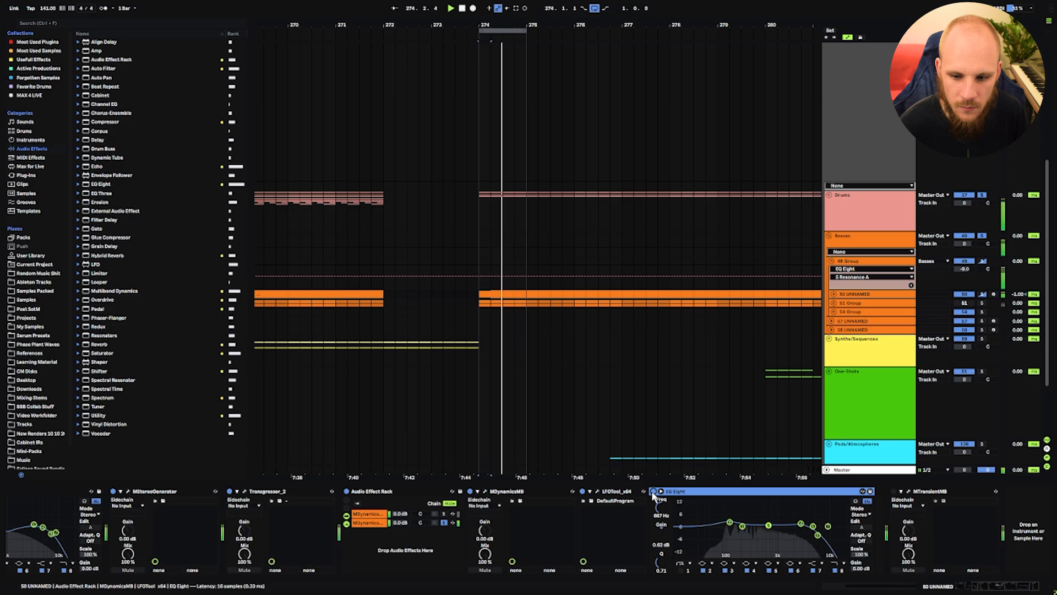
Unsolo the Audio Effect Rack's second chain and compare the whole rack on and off during playback.
{"action": "left_click", "coordinate": [443, 522]}
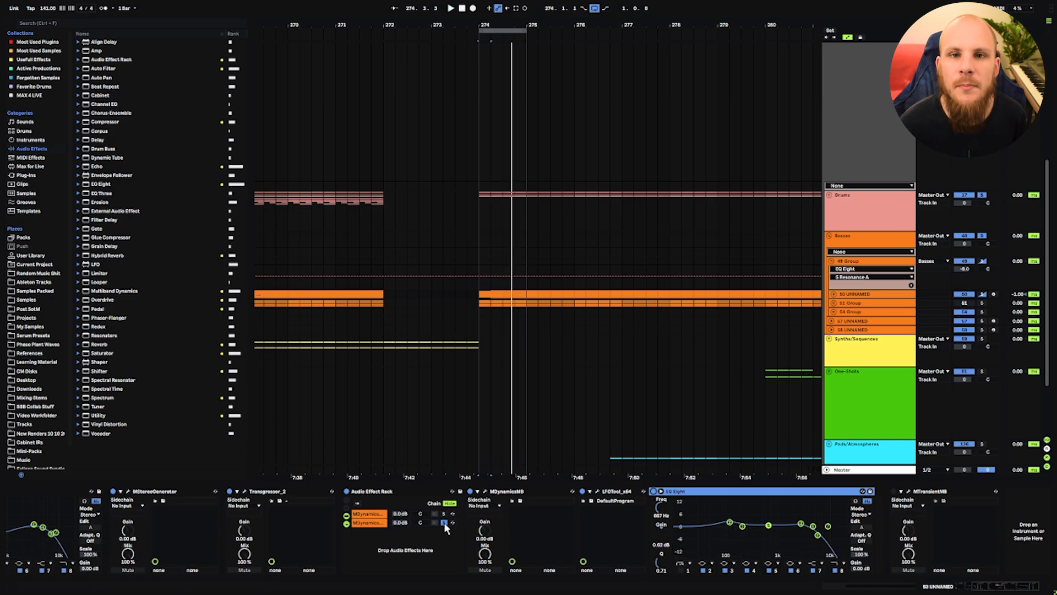
{"action": "left_click", "coordinate": [444, 522]}
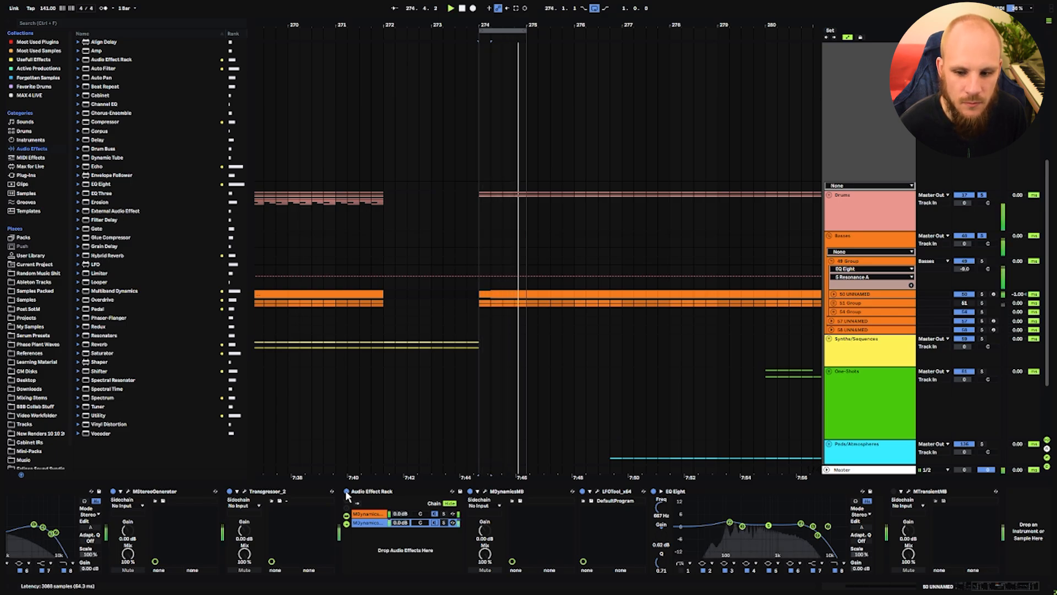
{"action": "left_click", "coordinate": [346, 491]}
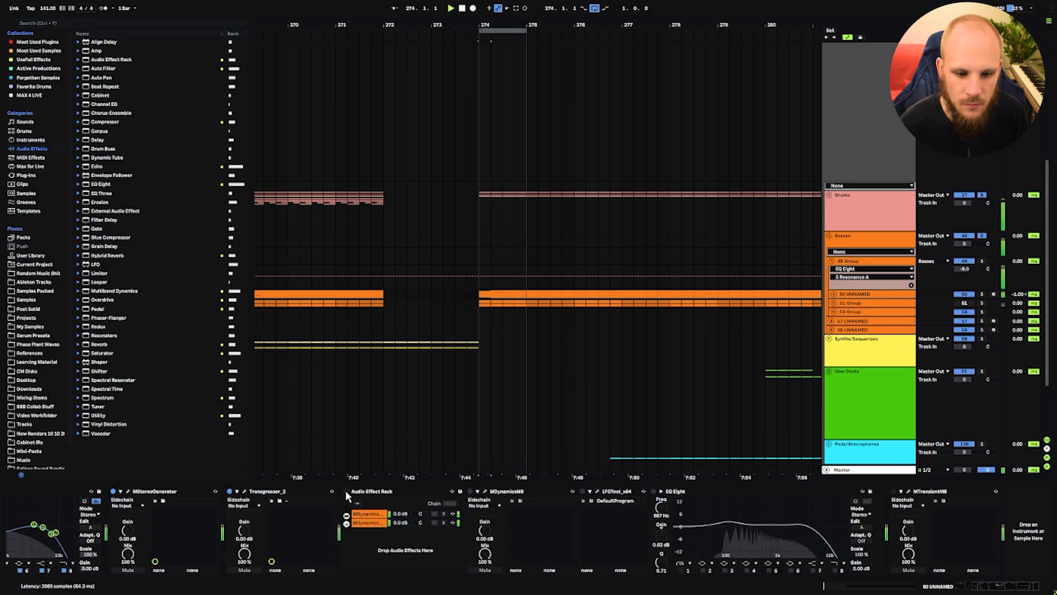
{"action": "left_click", "coordinate": [346, 491]}
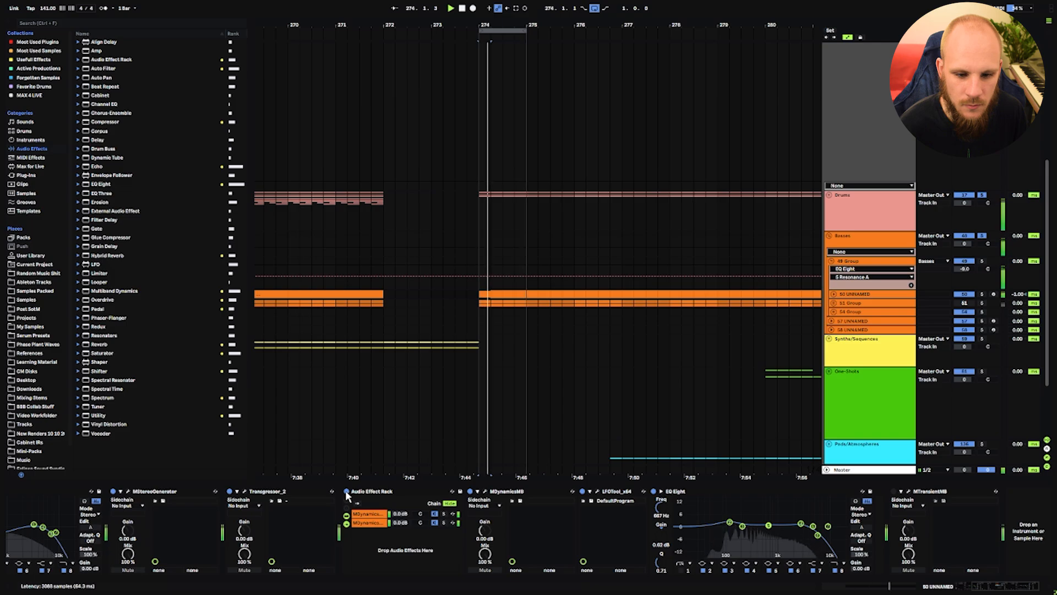
{"action": "left_click", "coordinate": [345, 492]}
{"action": "left_click", "coordinate": [346, 491]}
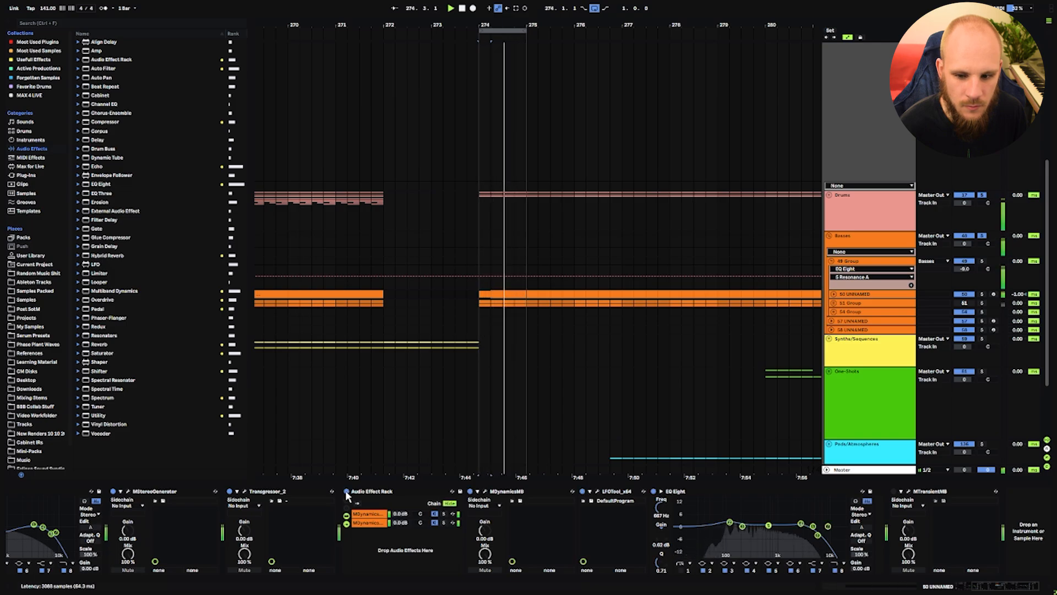
{"action": "key", "text": "space"}
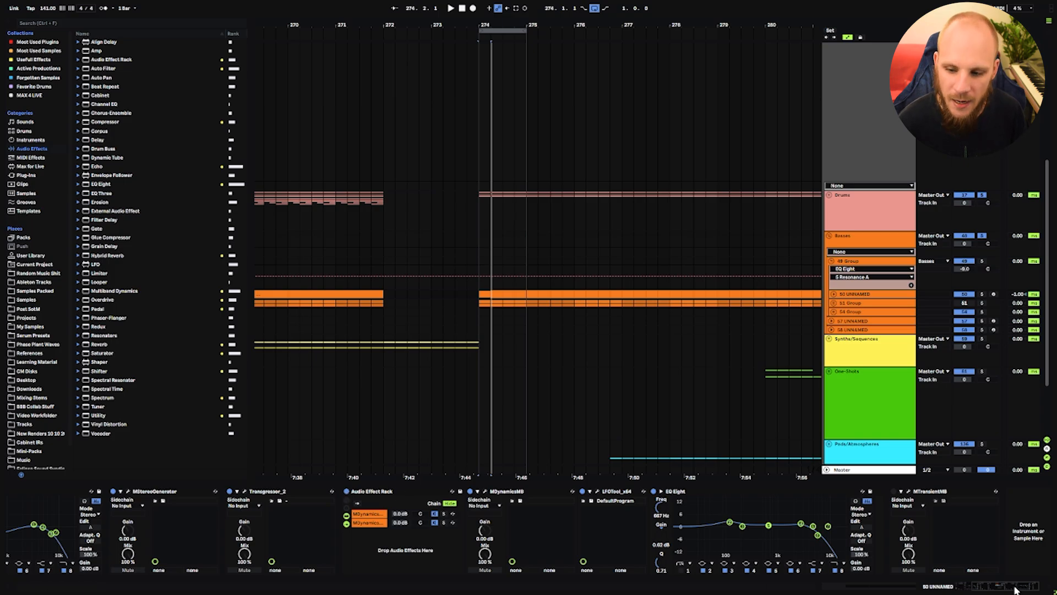
Open Serum on track 50 UNNAMED, examine its LFO 1 curve, and close its window.
{"action": "left_click_drag", "start_coordinate": [1015, 590], "coordinate": [959, 589]}
{"action": "left_click", "coordinate": [71, 491]}
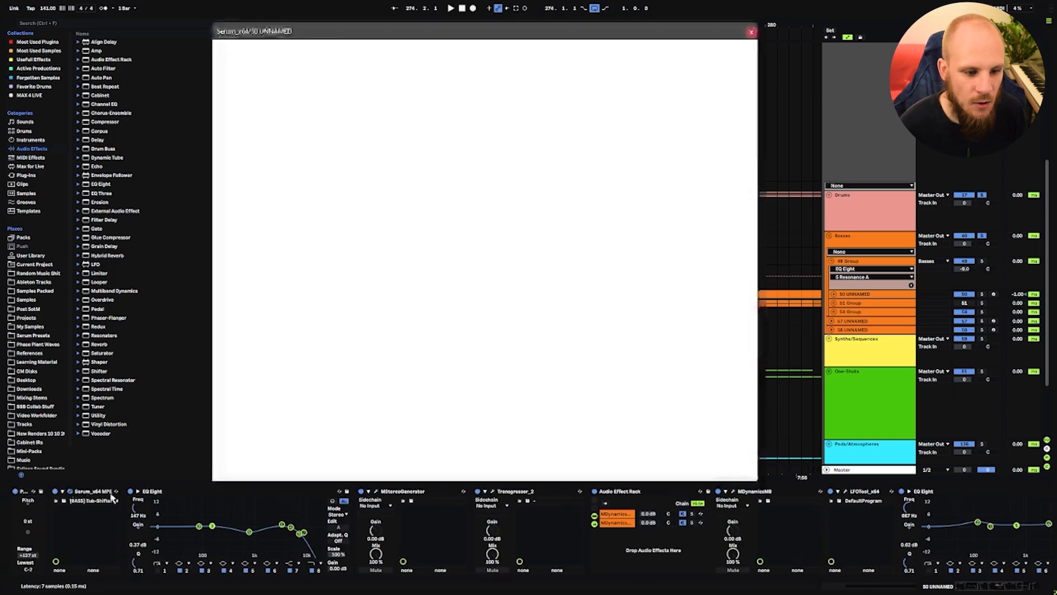
{"action": "left_click", "coordinate": [456, 279]}
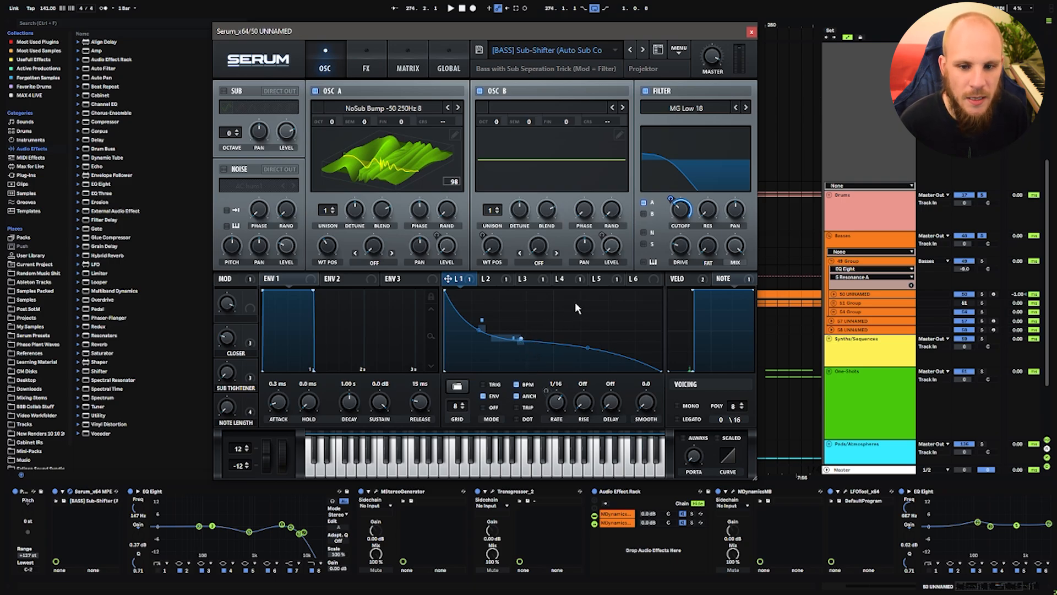
{"action": "left_click", "coordinate": [751, 34]}
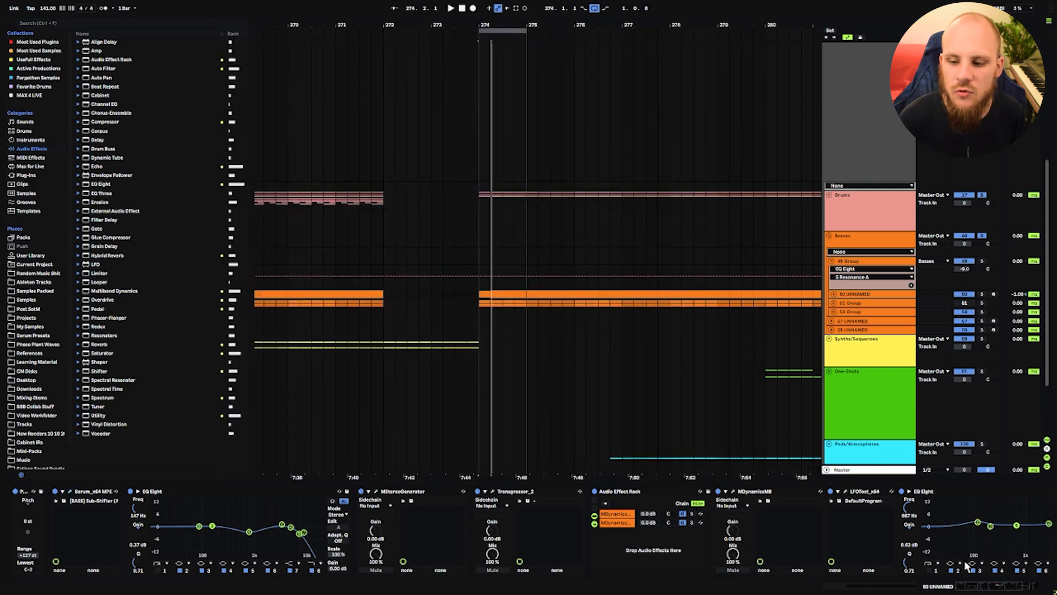
Show the 49-Group device chain and examine its first EQ Eight, MStereoSpread and the Black Box Analog Design HG-2 settings.
{"action": "scroll", "coordinate": [716, 518], "scroll_direction": "right", "scroll_amount": 3}
{"action": "left_click", "coordinate": [691, 500]}
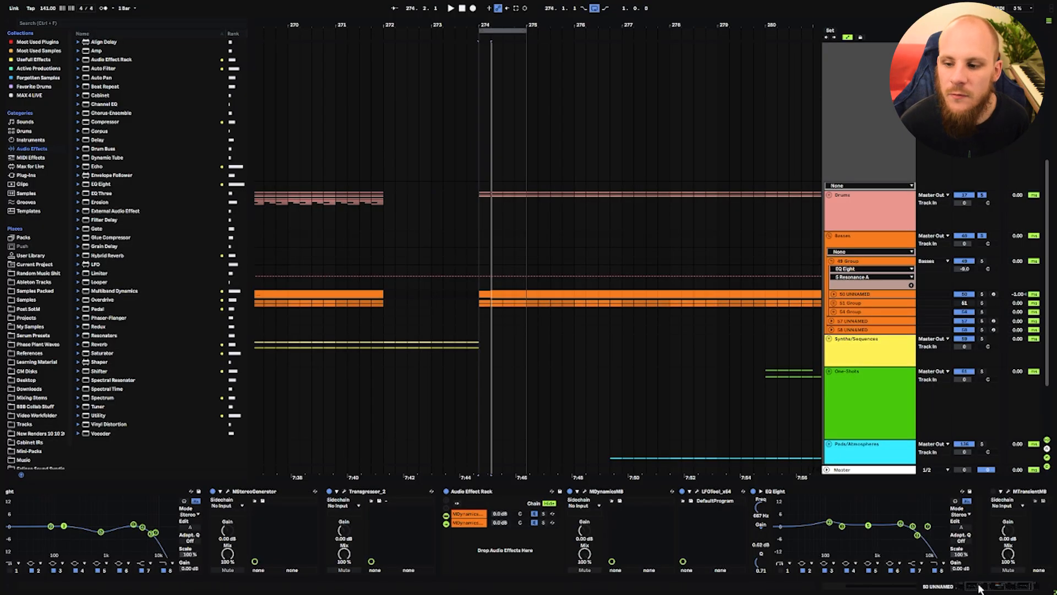
{"action": "left_click_drag", "start_coordinate": [978, 588], "coordinate": [989, 588]}
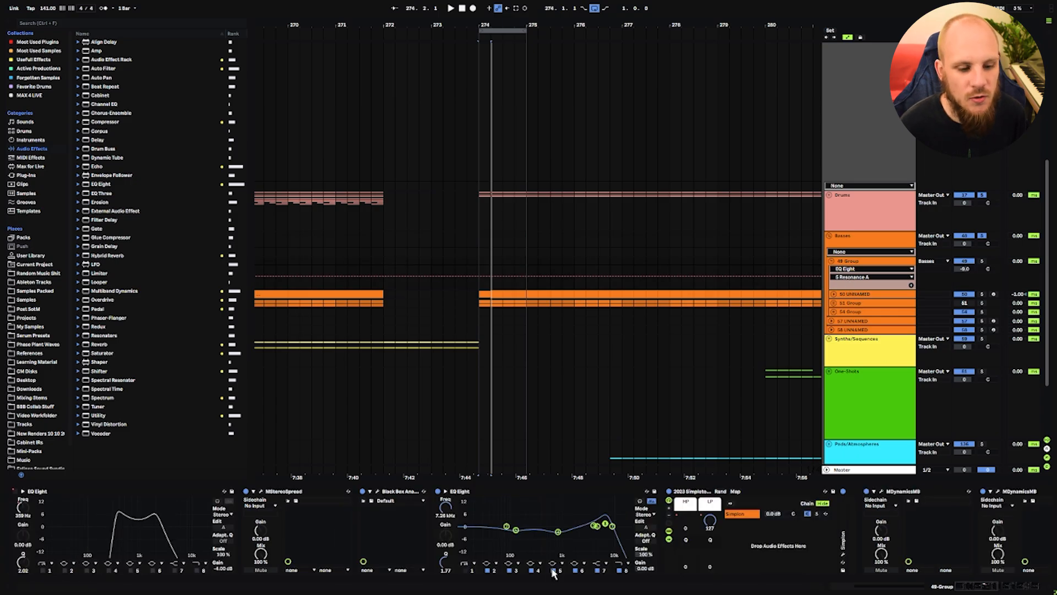
{"action": "left_click", "coordinate": [155, 496]}
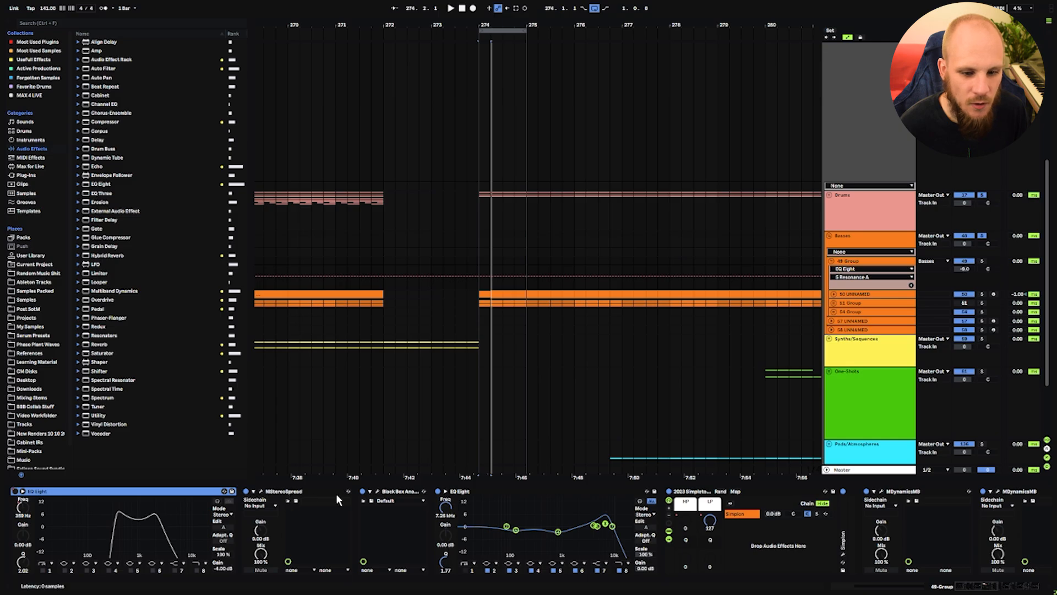
{"action": "left_click", "coordinate": [305, 491]}
{"action": "left_click", "coordinate": [390, 491]}
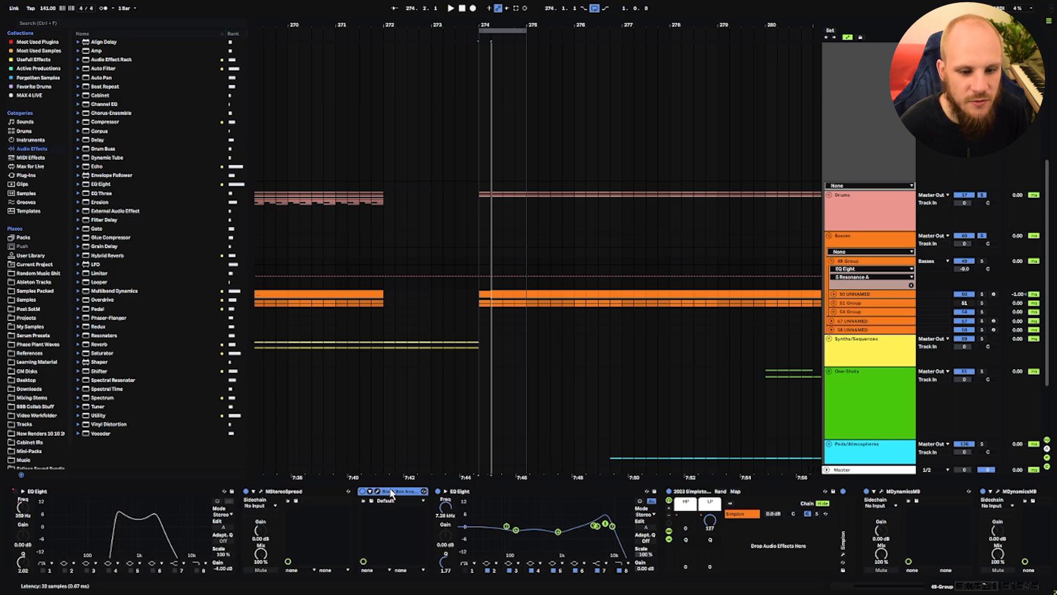
{"action": "left_click", "coordinate": [378, 491]}
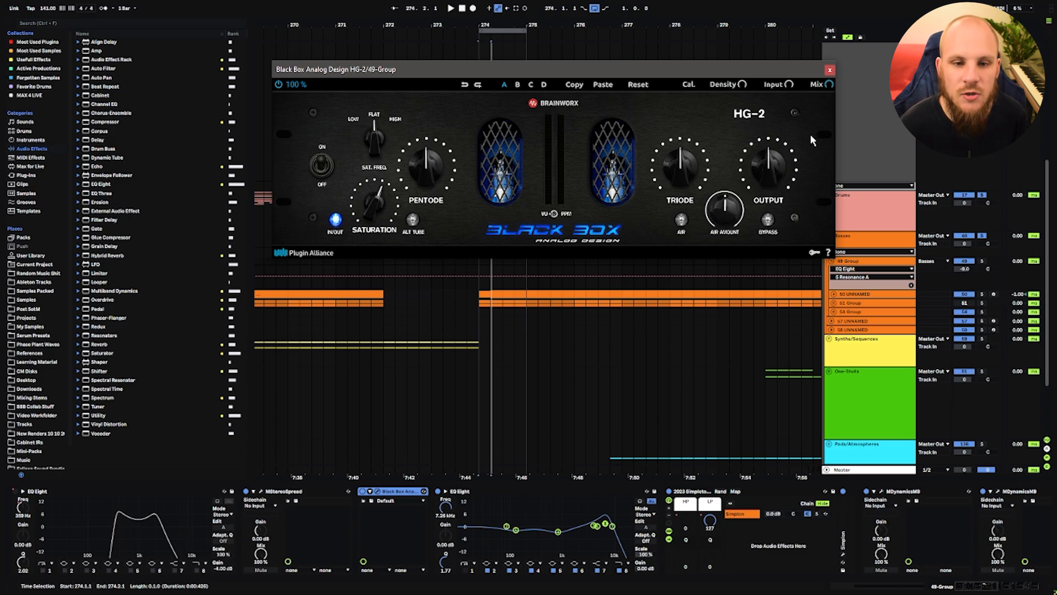
{"action": "left_click", "coordinate": [830, 73]}
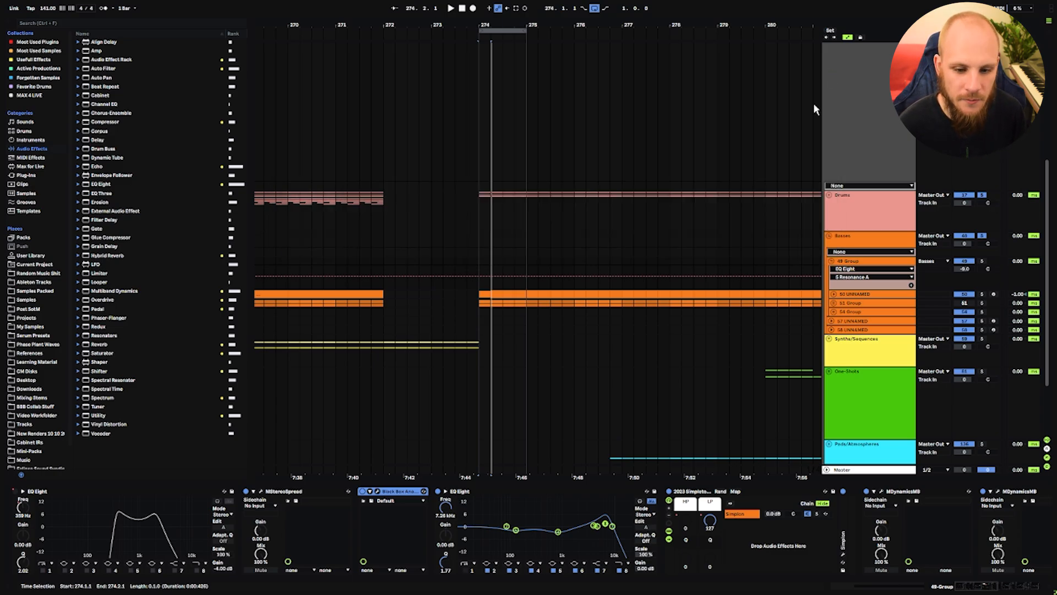
Collapse the chain list and devices of the 49-Group rack with the HP and LP macros, leaving only its macros shown.
{"action": "left_click", "coordinate": [694, 491]}
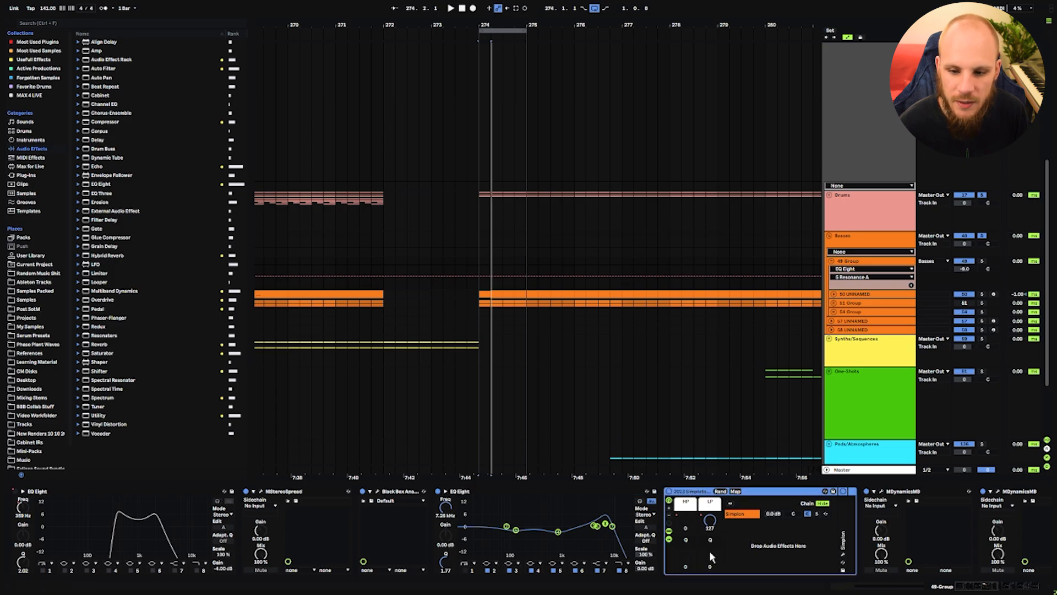
{"action": "left_click", "coordinate": [668, 539]}
{"action": "left_click", "coordinate": [669, 531]}
{"action": "left_click_drag", "start_coordinate": [669, 532], "coordinate": [225, 515]}
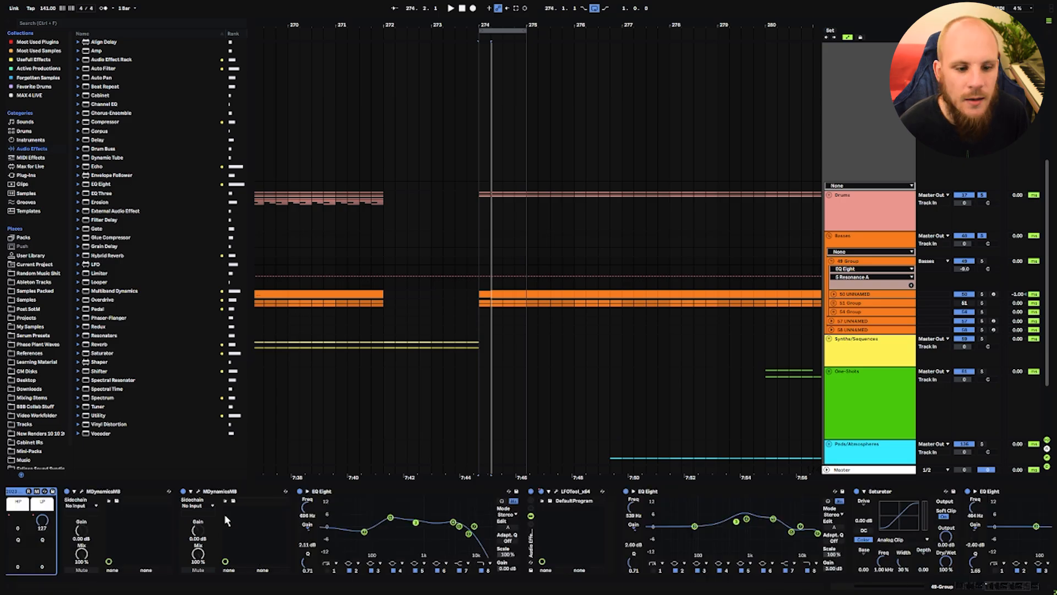
Open both MDynamicsMB windows of the 49-Group chain and place the second below the first one's band display.
{"action": "left_click", "coordinate": [123, 491]}
{"action": "left_click", "coordinate": [82, 491]}
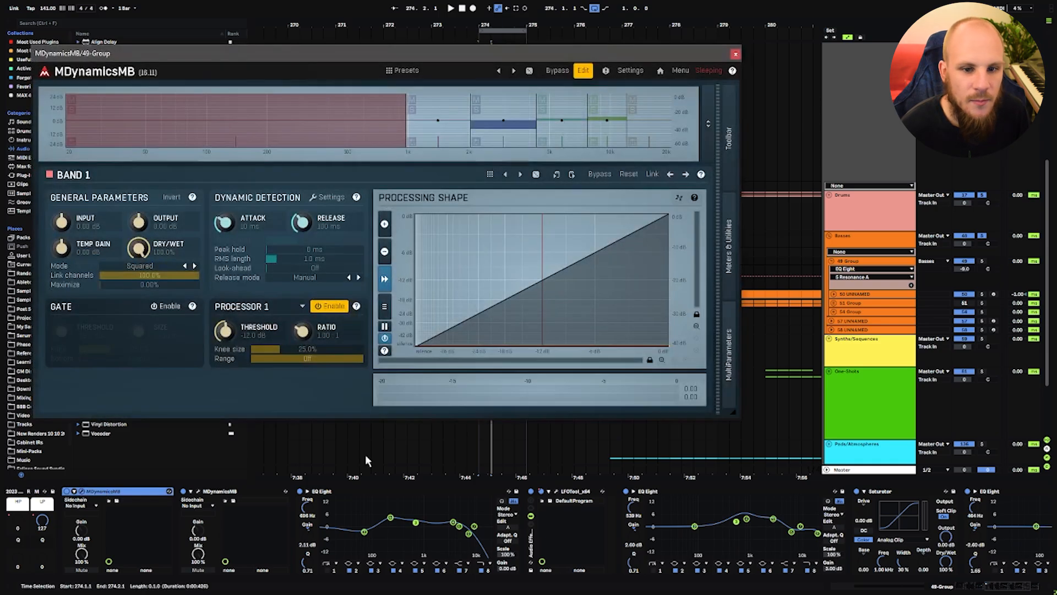
{"action": "left_click", "coordinate": [199, 492]}
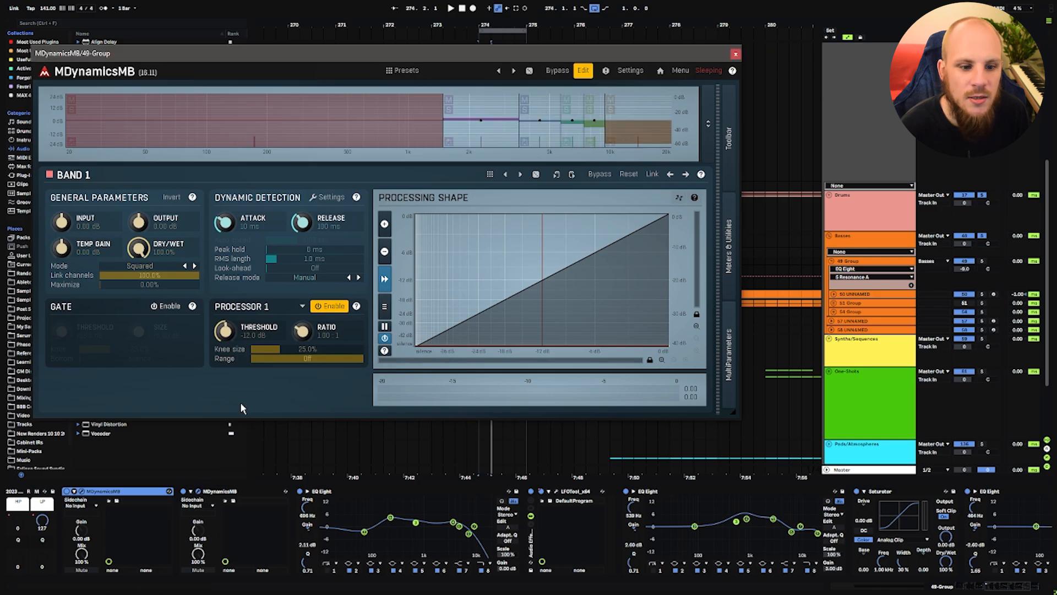
{"action": "left_click_drag", "start_coordinate": [297, 55], "coordinate": [292, 178]}
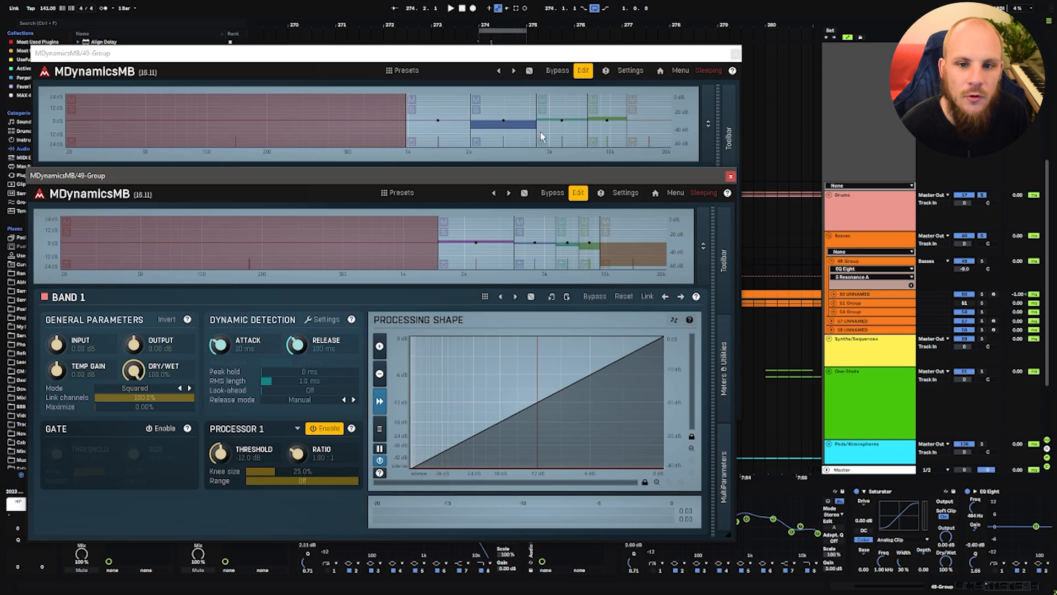
Compare the band levels of the two MDynamicsMB devices, inspecting the second device's bands up to Band 6.
{"action": "mouse_move", "coordinate": [502, 129]}
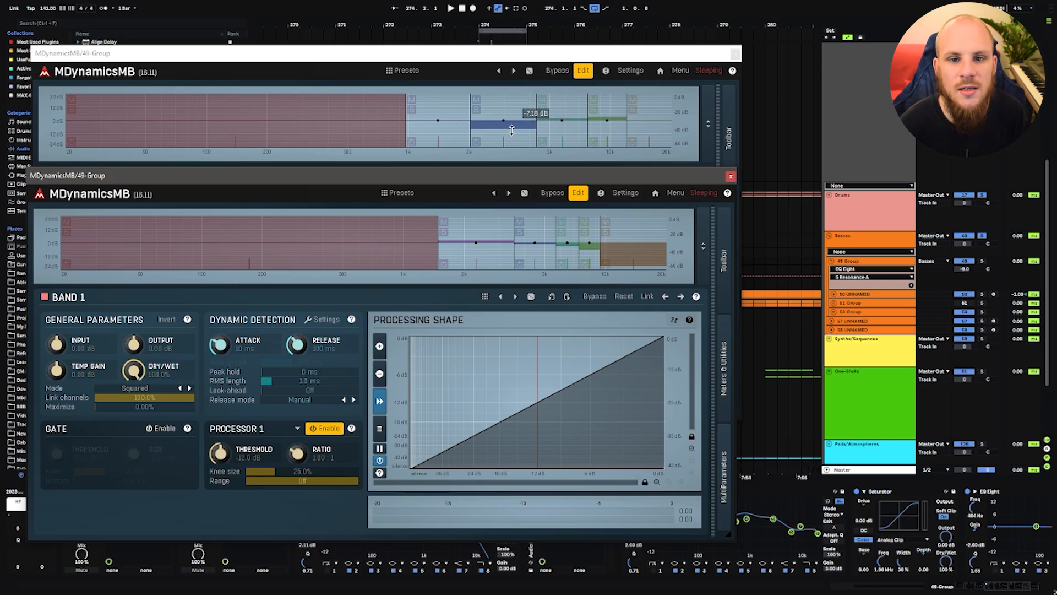
{"action": "left_click", "coordinate": [499, 258]}
{"action": "left_click", "coordinate": [551, 262]}
{"action": "left_click", "coordinate": [566, 255]}
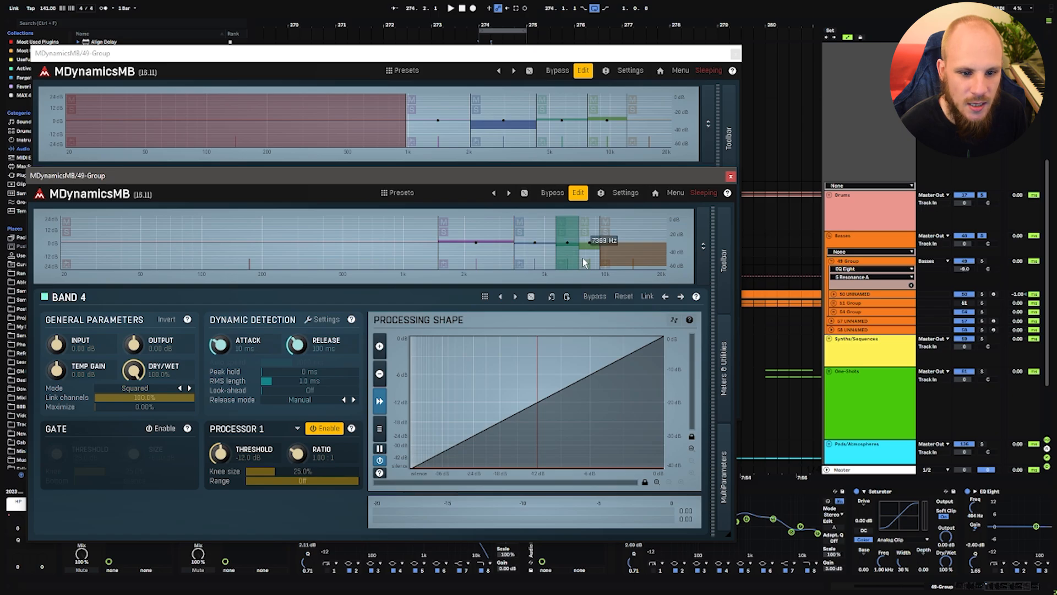
{"action": "left_click", "coordinate": [592, 252]}
{"action": "left_click", "coordinate": [639, 243]}
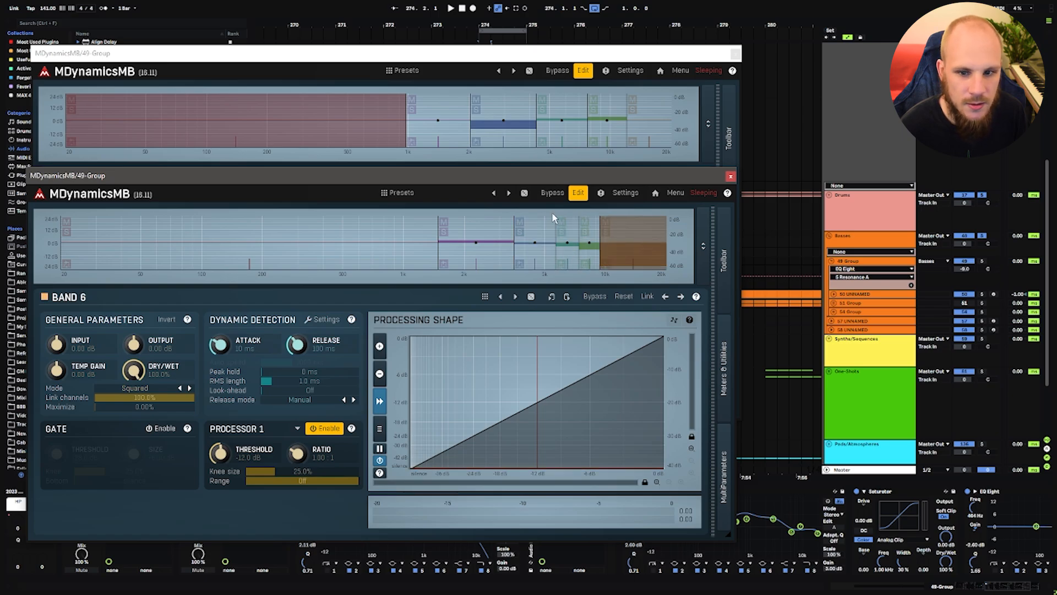
Close the second MDynamicsMB window and examine Band 6 and the middle bands of the first device.
{"action": "left_click", "coordinate": [730, 176]}
{"action": "left_click", "coordinate": [658, 132]}
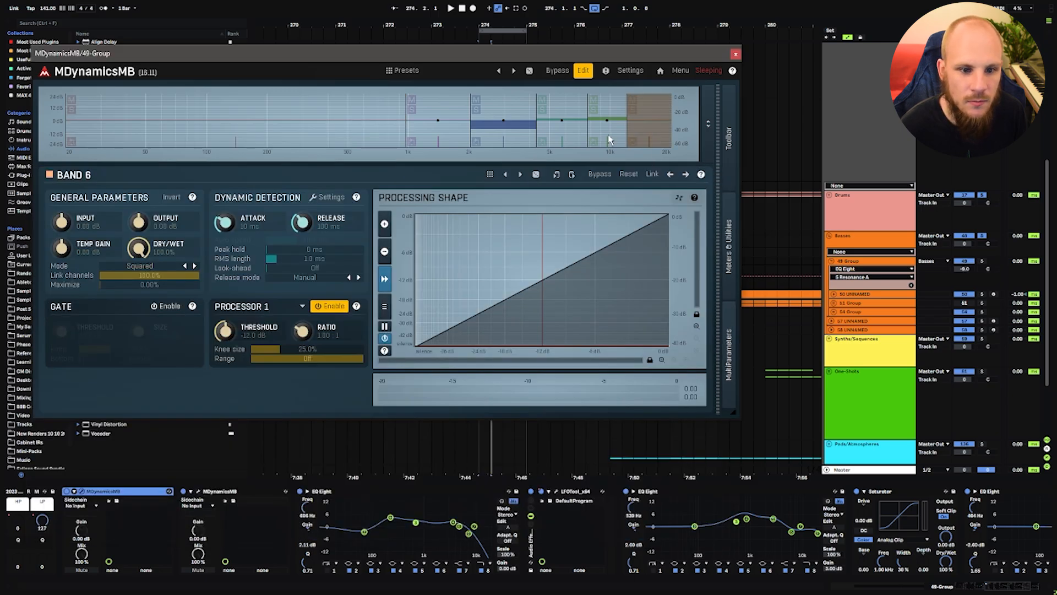
{"action": "left_click", "coordinate": [566, 134]}
{"action": "left_click", "coordinate": [504, 135]}
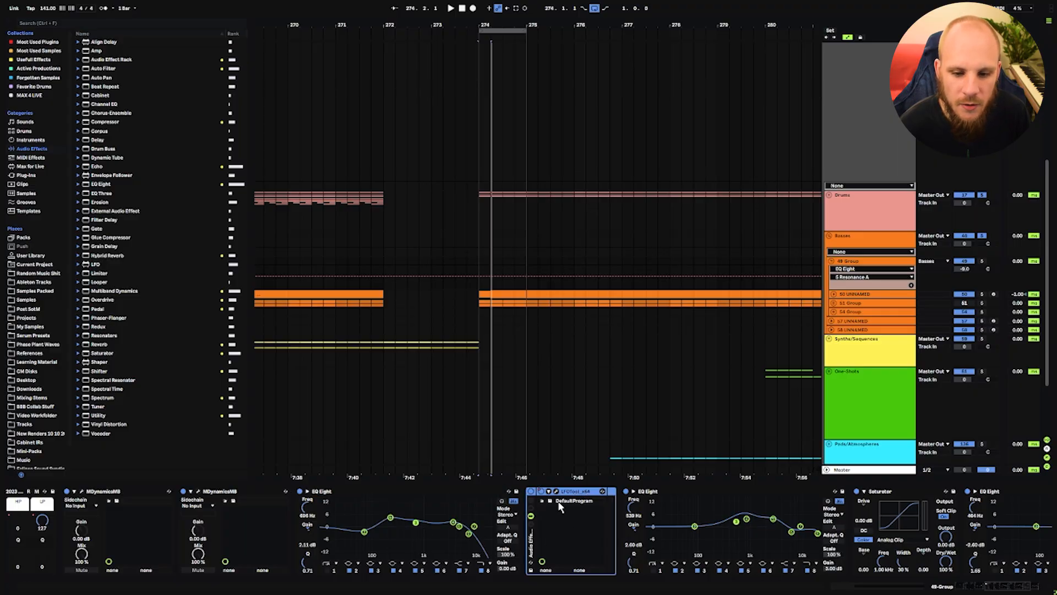
Open the 49-Group's LFOTool, move its window clear of the device chain, and switch its rack off during playback to compare the waveform.
{"action": "left_click", "coordinate": [556, 492]}
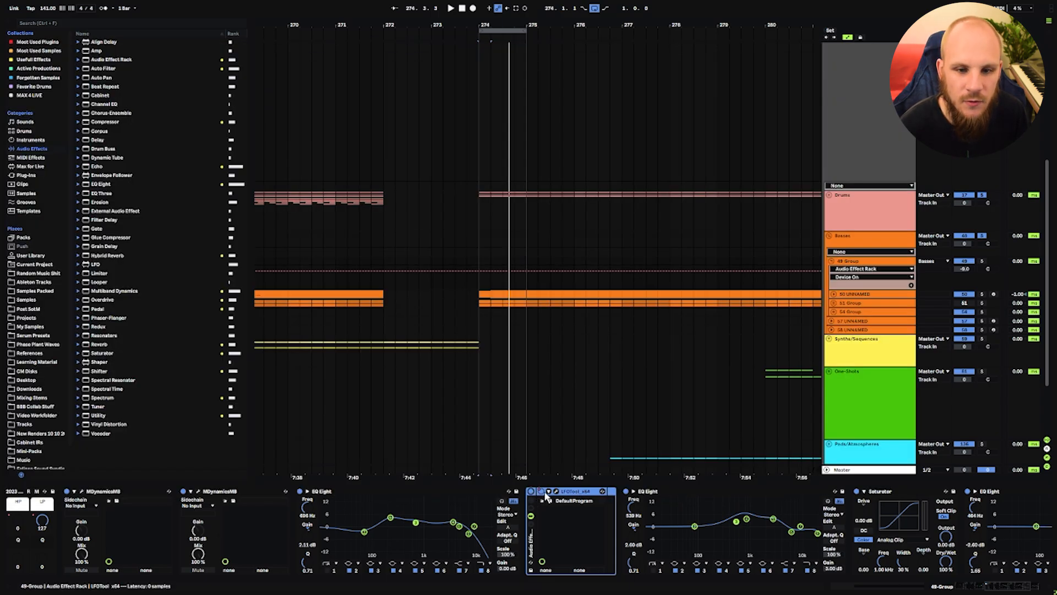
{"action": "left_click", "coordinate": [556, 492]}
{"action": "left_click_drag", "start_coordinate": [438, 46], "coordinate": [435, 11]}
{"action": "key", "text": "space"}
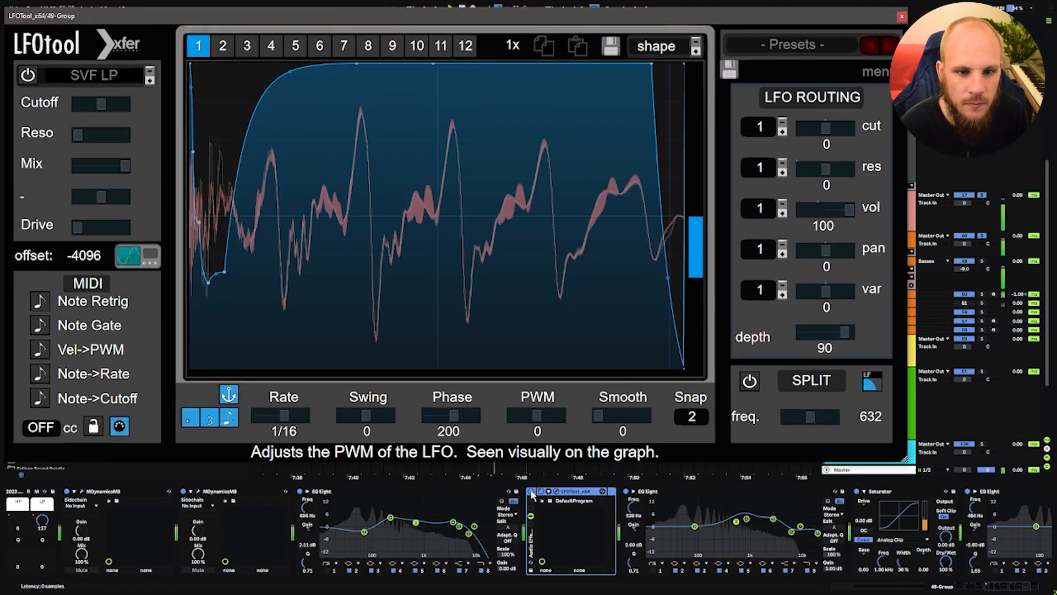
{"action": "left_click", "coordinate": [531, 491]}
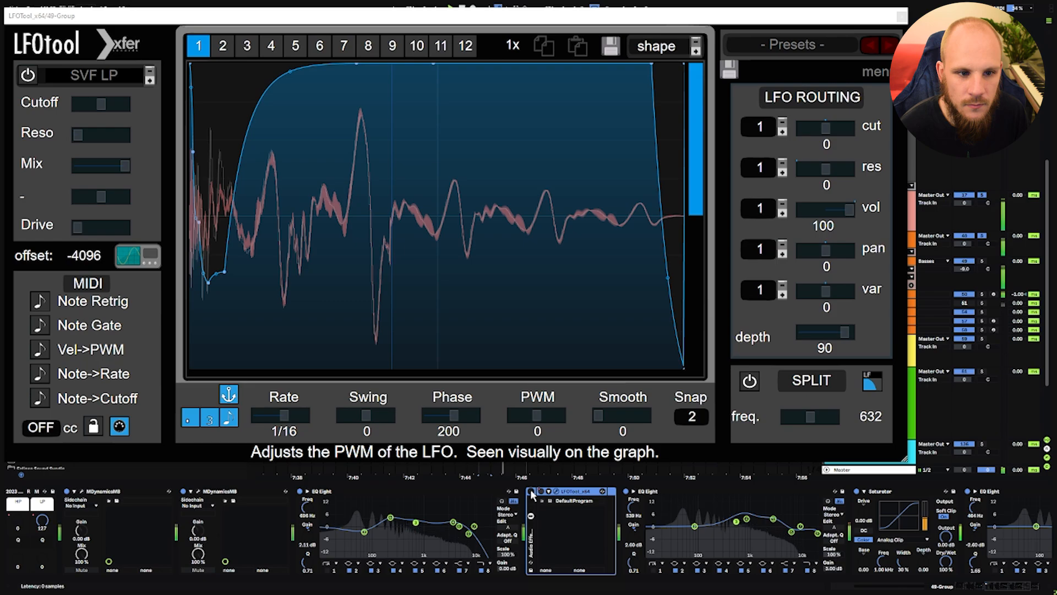
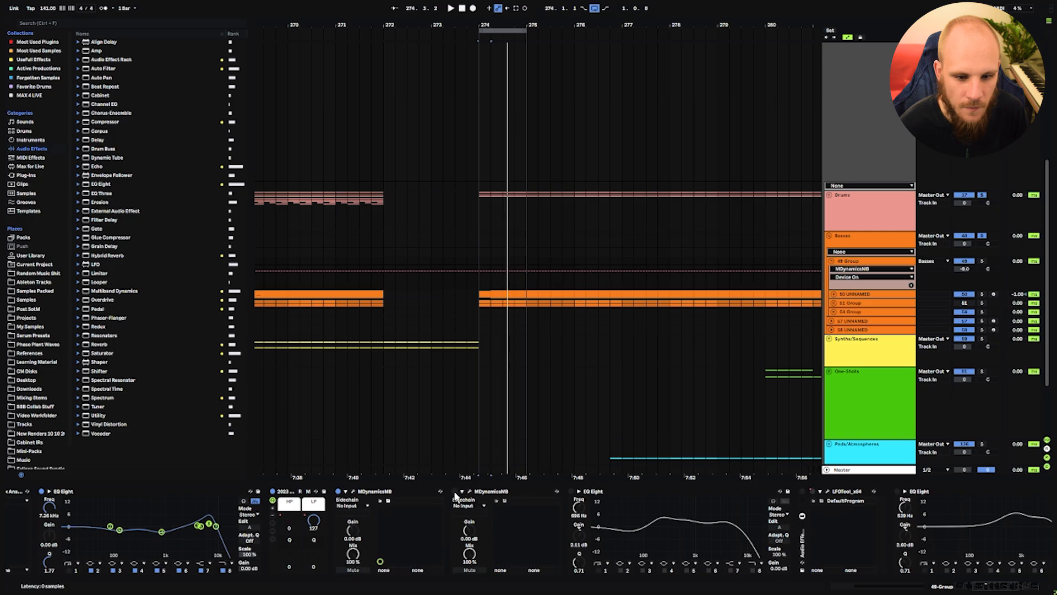
Bypass the Audio Effect Rack on the 50 UNNAMED track and play from bar 274 with the 49-Group processing switched off.
{"action": "left_click", "coordinate": [862, 296]}
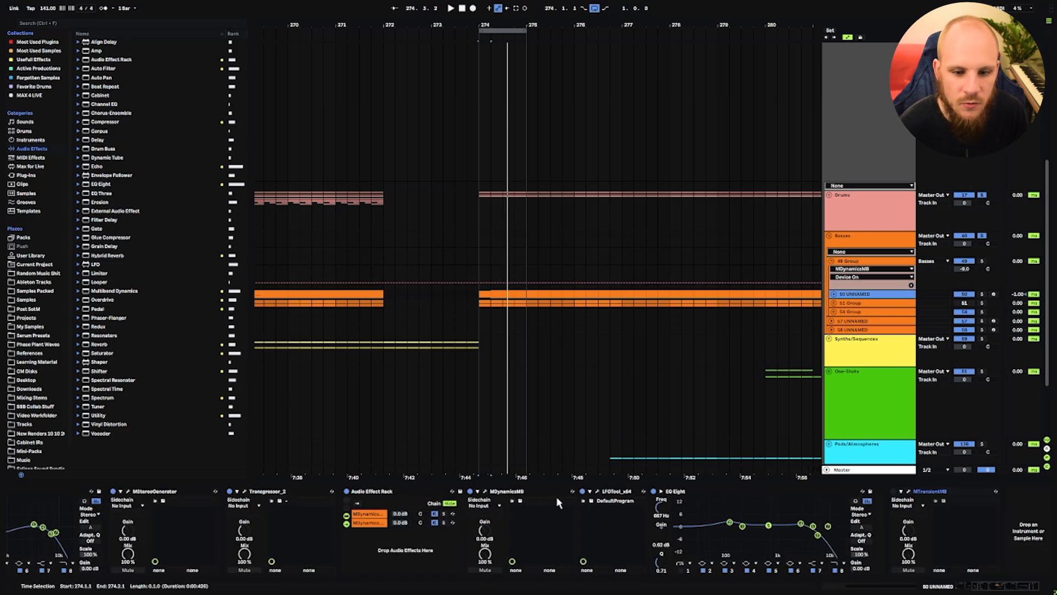
{"action": "double_click", "coordinate": [373, 492]}
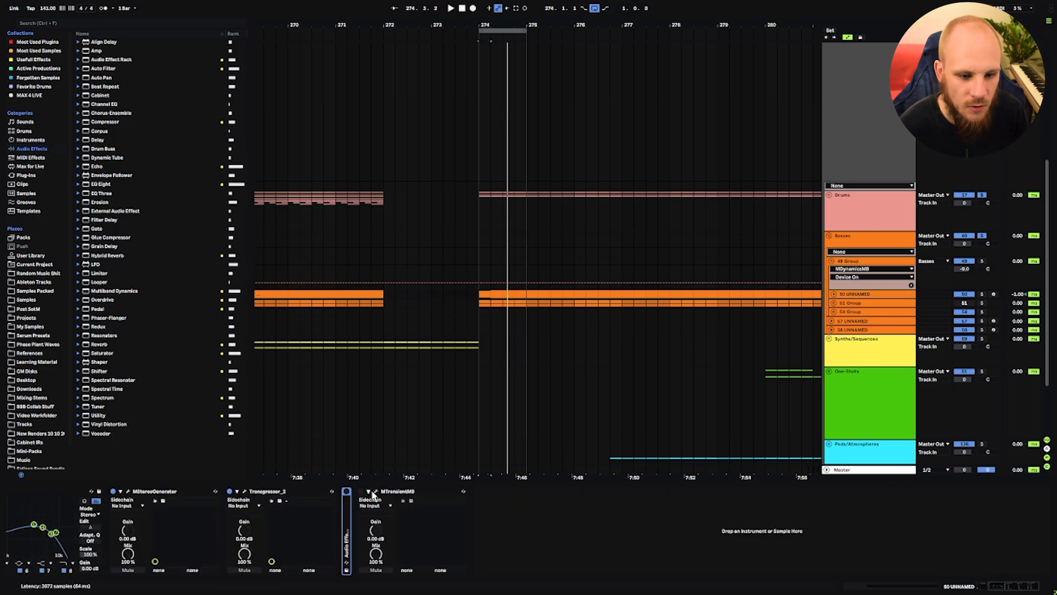
{"action": "left_click", "coordinate": [480, 257]}
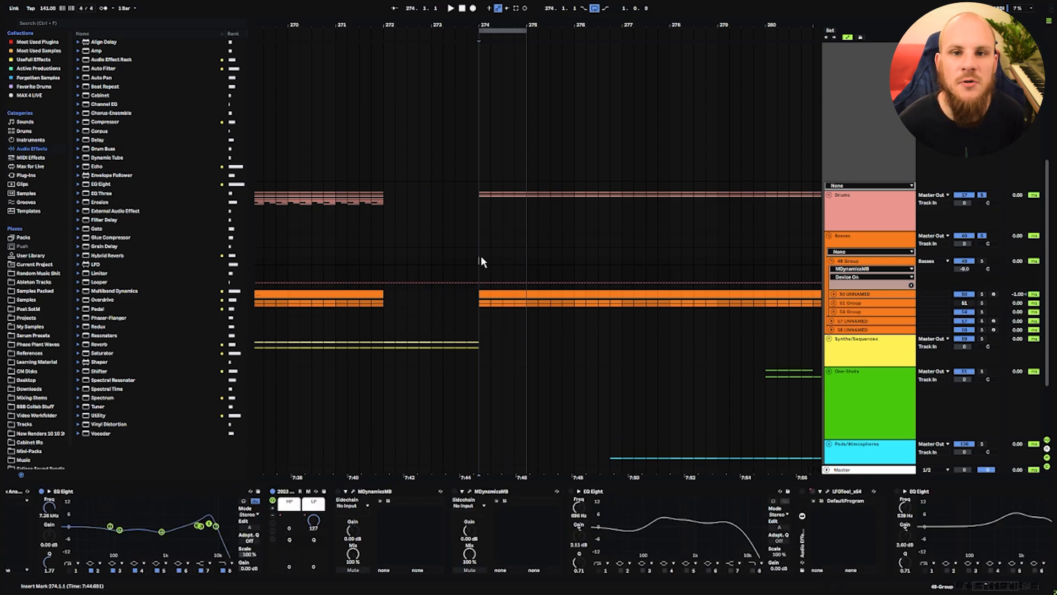
{"action": "key", "text": "space"}
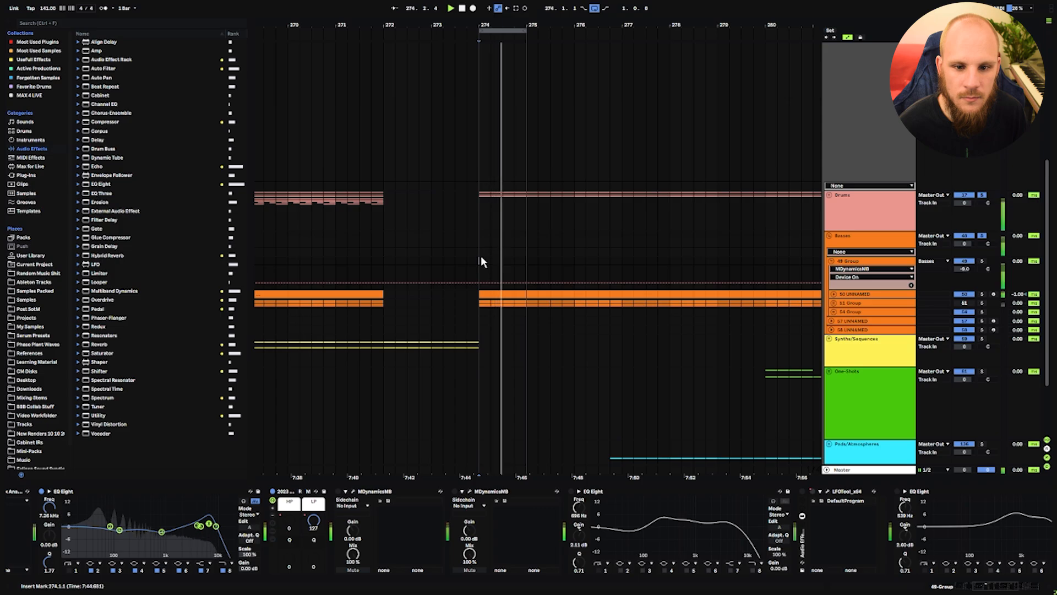
{"action": "key", "text": "space"}
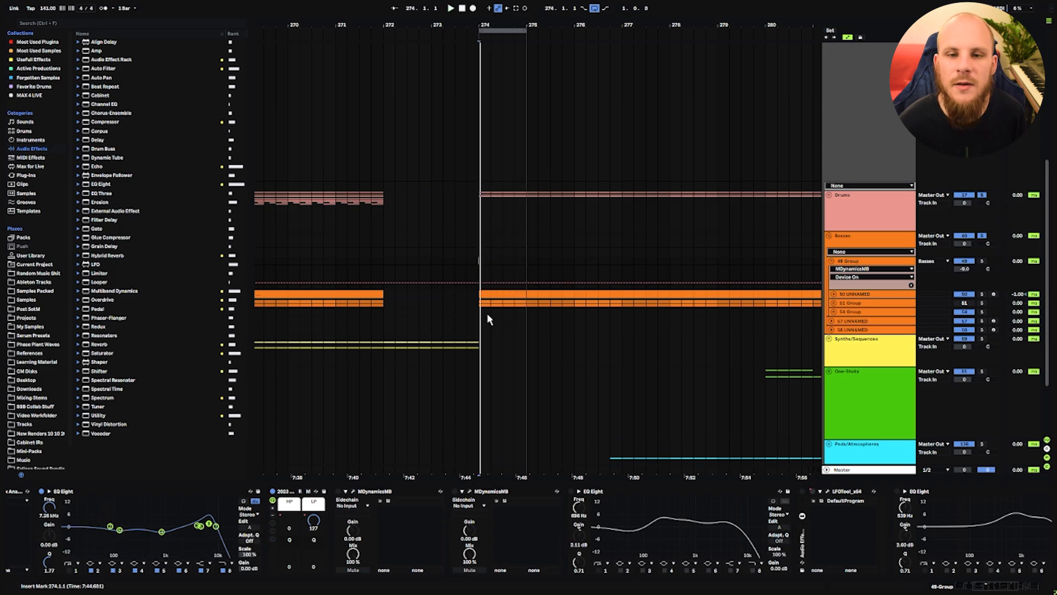
Open Serum at the start of the 50 UNNAMED track's chain, examine its LFO 1 shape and mode, and close it.
{"action": "left_click", "coordinate": [864, 295]}
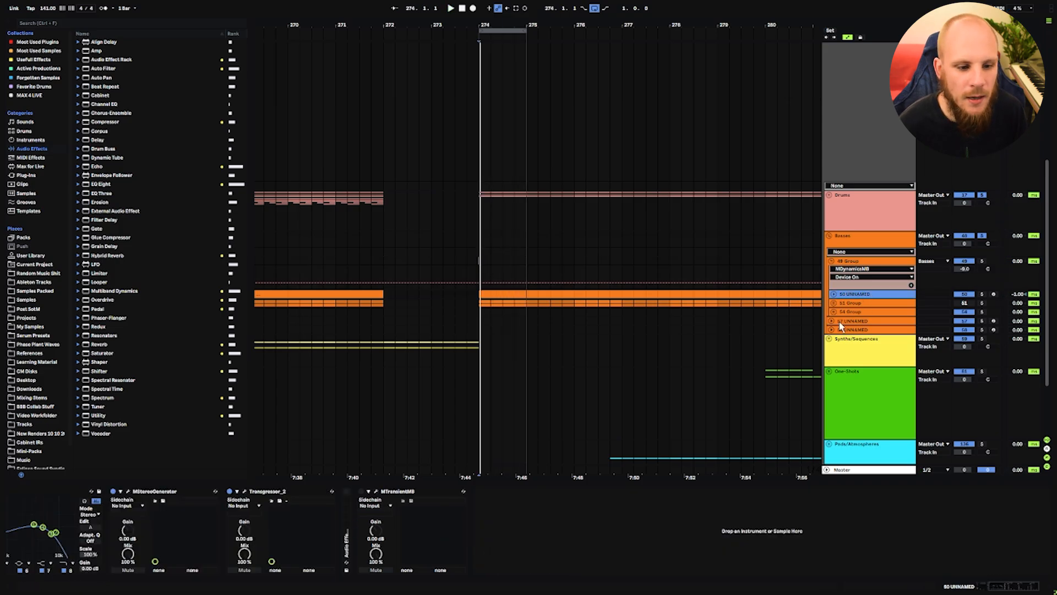
{"action": "left_click", "coordinate": [1006, 587]}
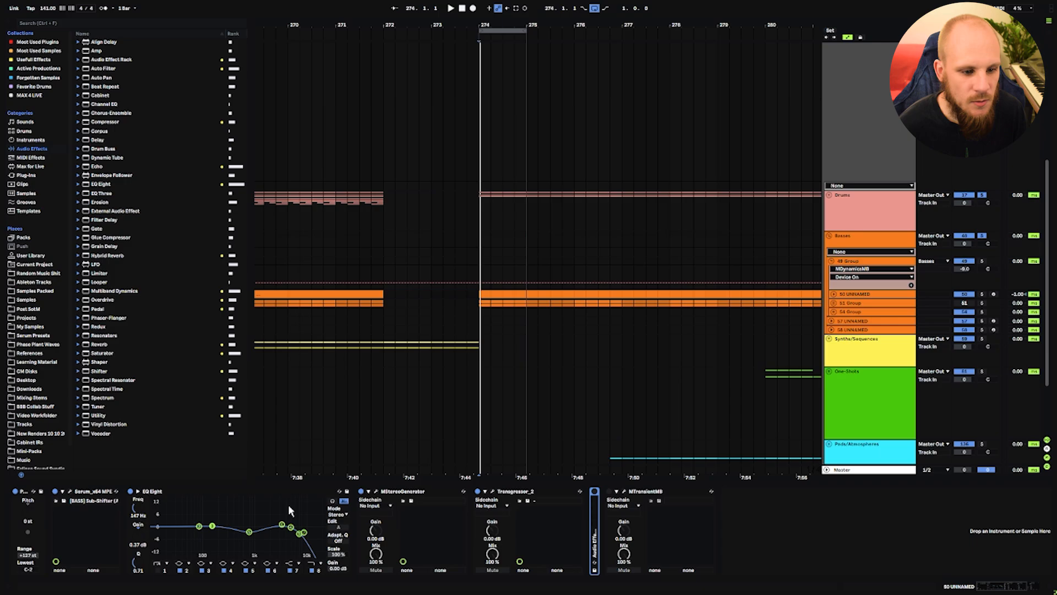
{"action": "left_click", "coordinate": [73, 491]}
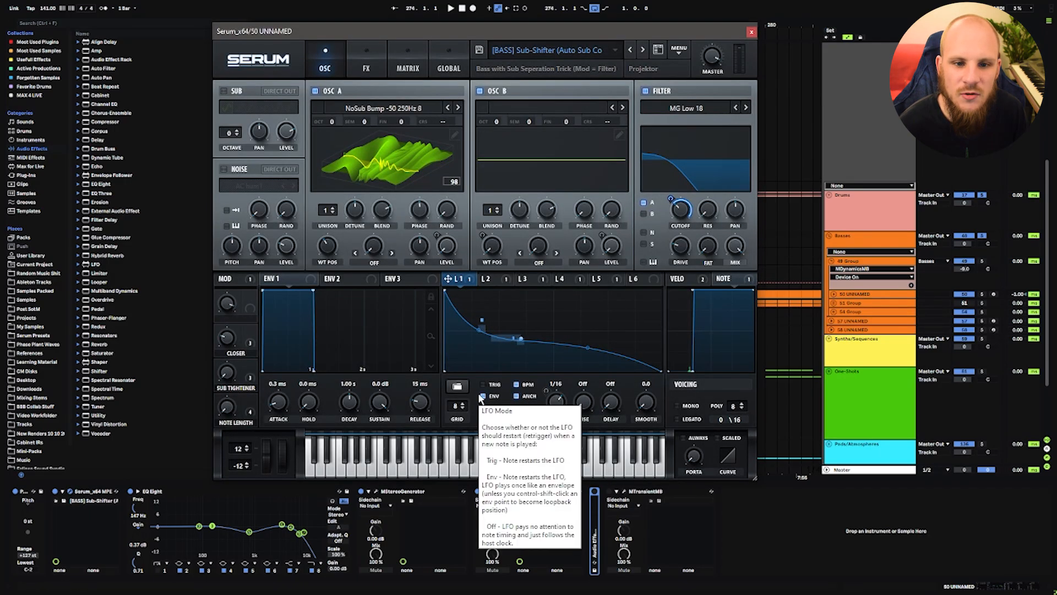
{"action": "left_click", "coordinate": [752, 34]}
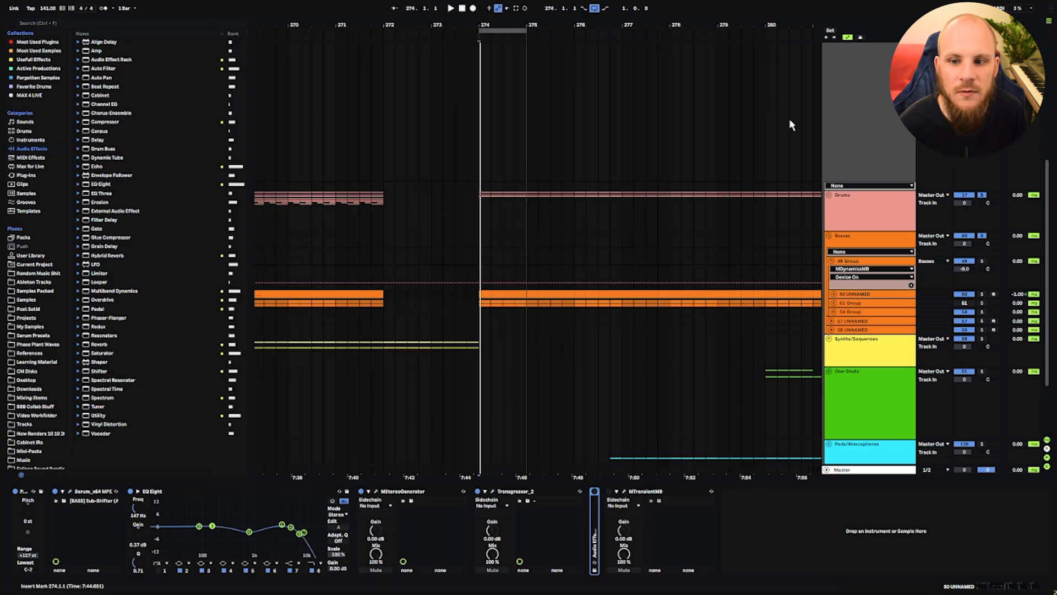
Unfold the Audio Effect Rack on the 50 UNNAMED track and switch it back on during playback.
{"action": "left_click", "coordinate": [594, 492]}
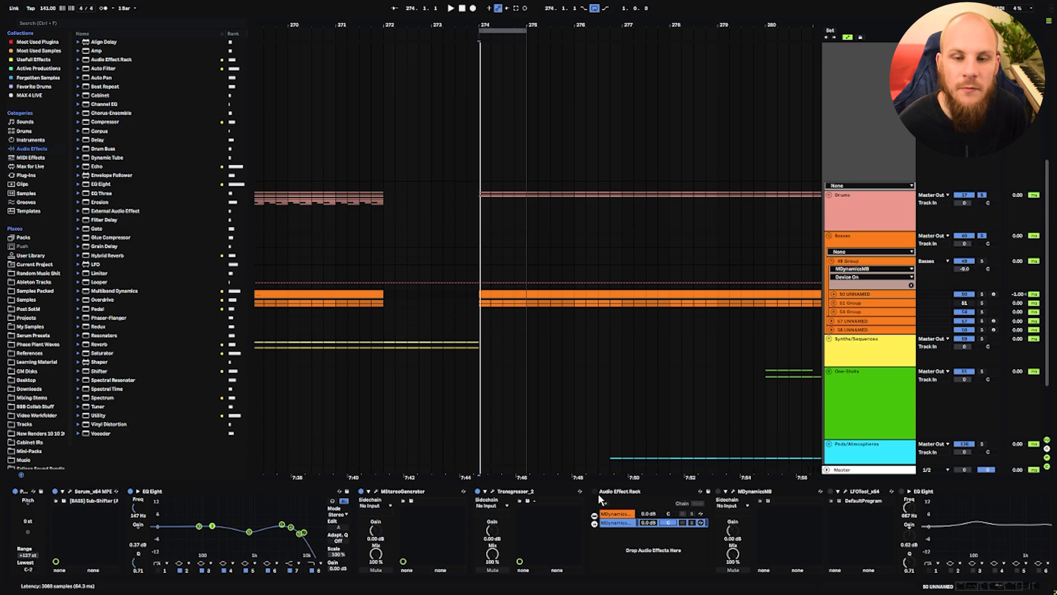
{"action": "key", "text": "space"}
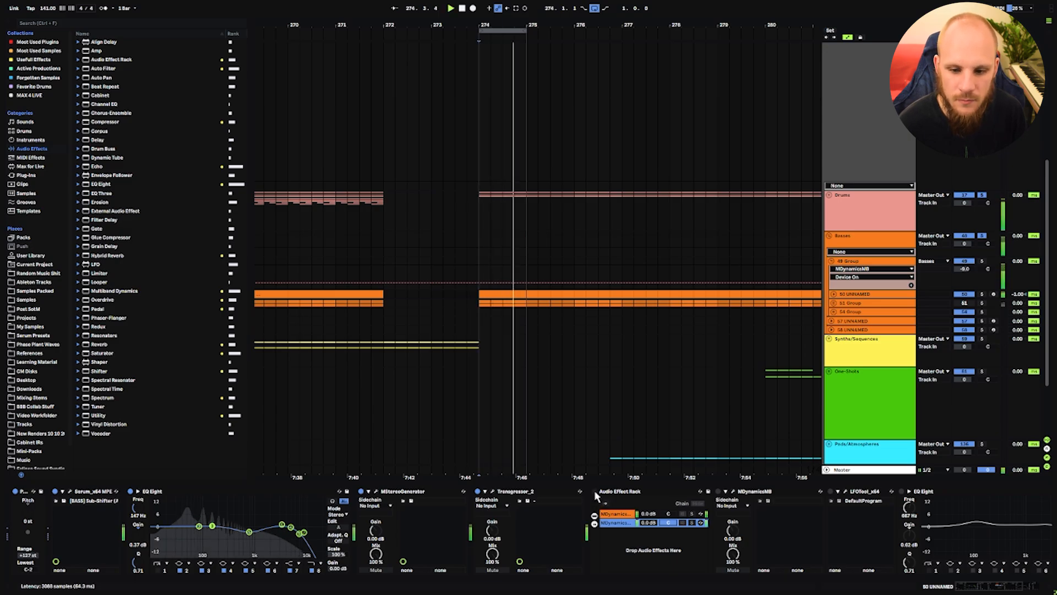
{"action": "left_click", "coordinate": [594, 491]}
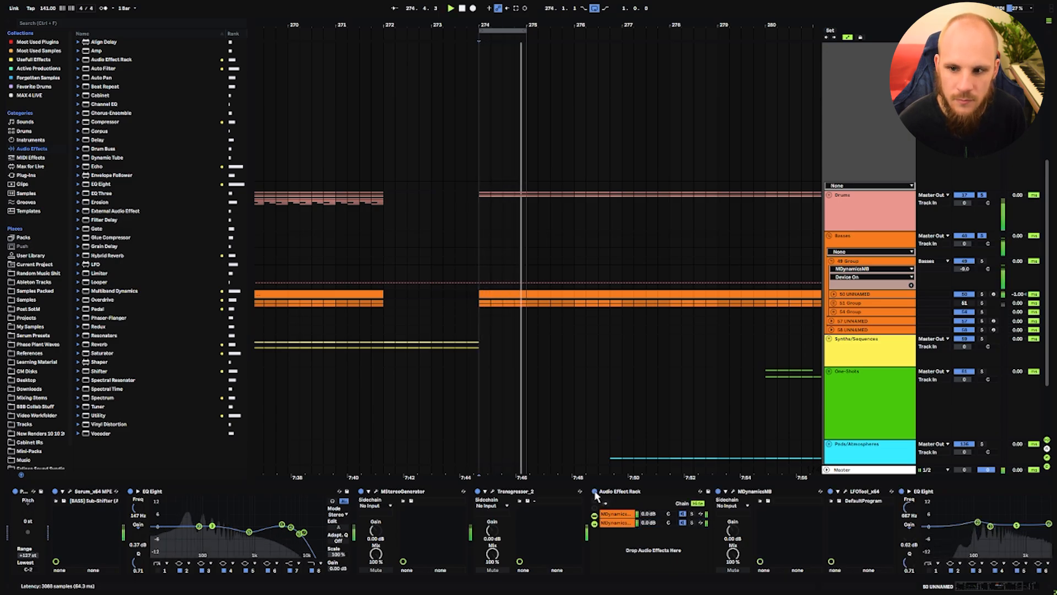
Switch the 49-Group's two MDynamicsMB devices, EQ Eights, LFOTool rack and Saturator back on one after another during playback.
{"action": "left_click", "coordinate": [860, 262]}
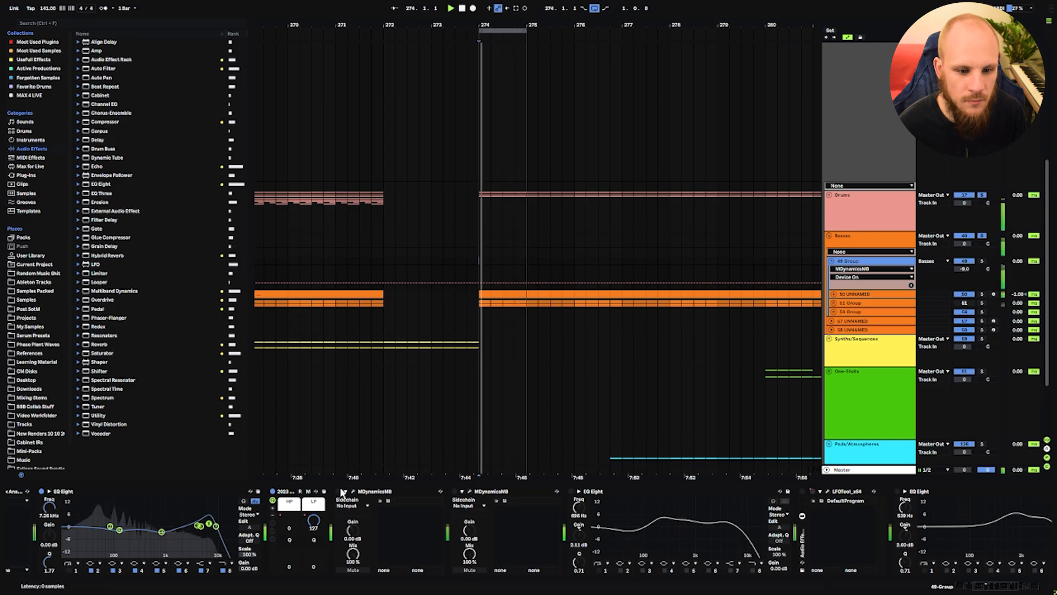
{"action": "left_click", "coordinate": [338, 491]}
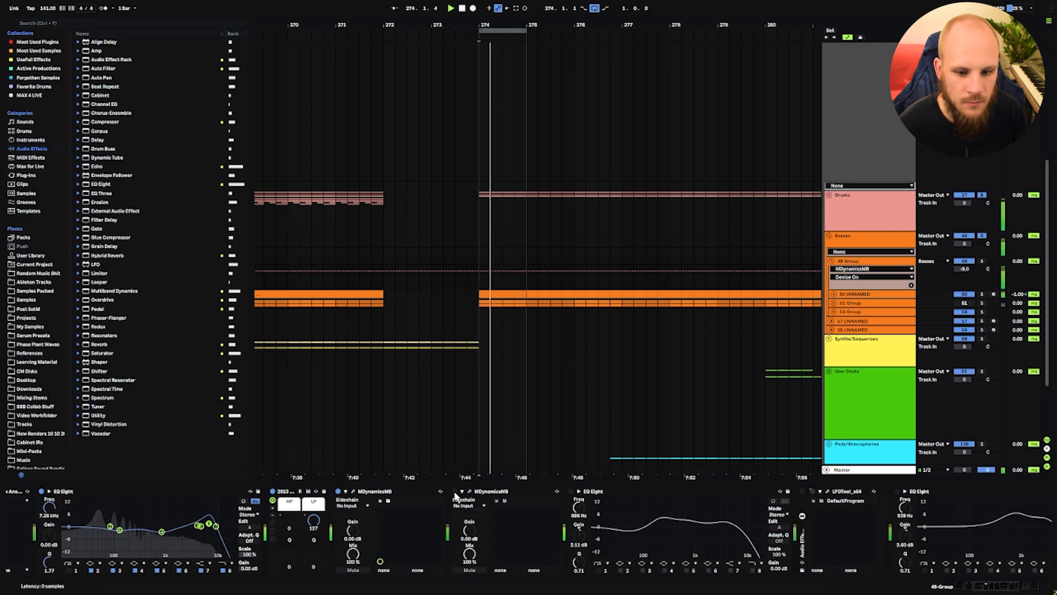
{"action": "left_click", "coordinate": [455, 491]}
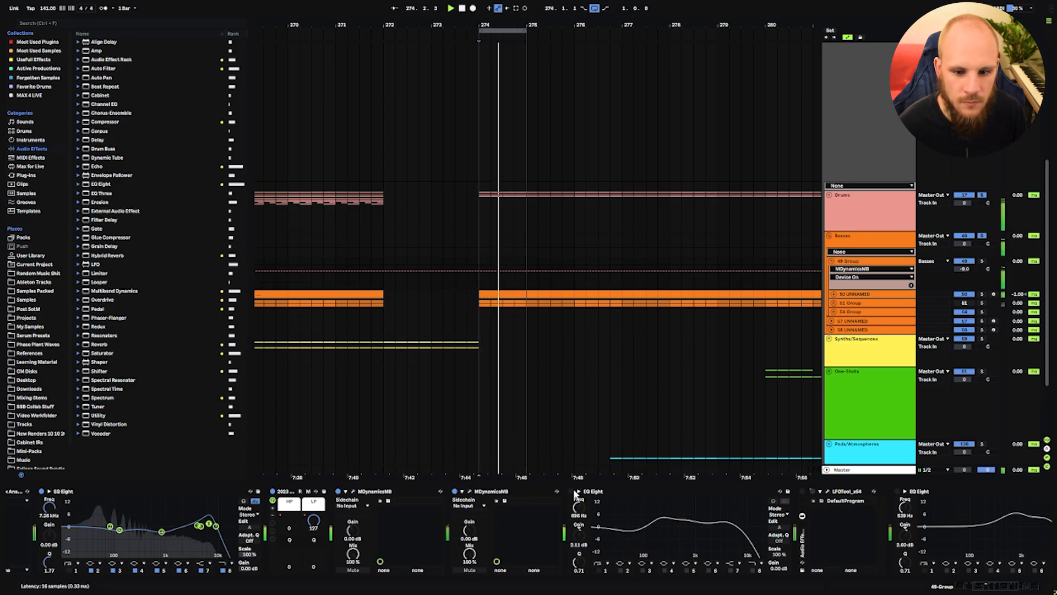
{"action": "left_click", "coordinate": [571, 491]}
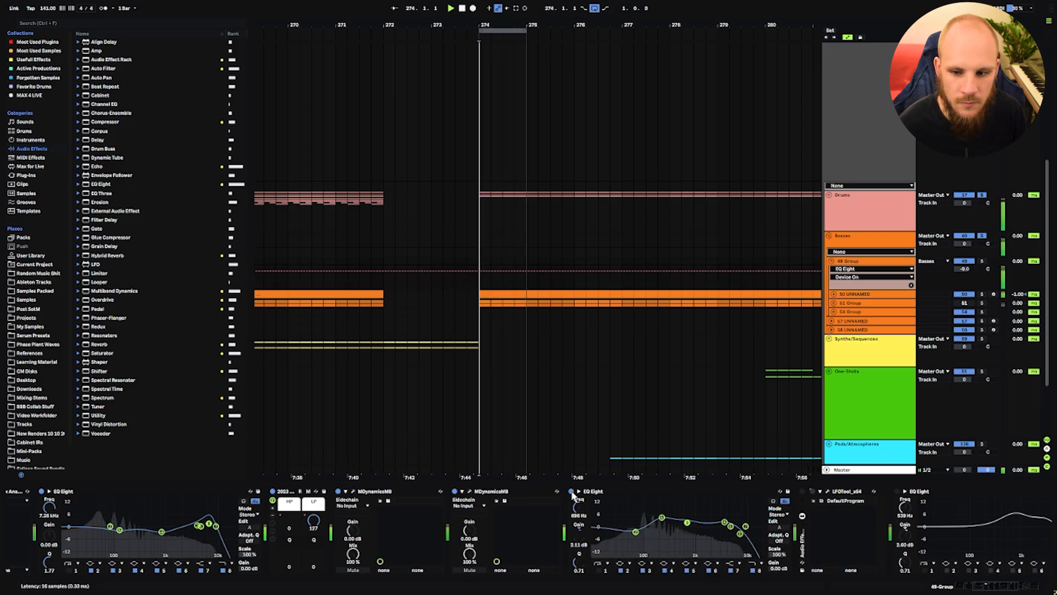
{"action": "left_click", "coordinate": [803, 491]}
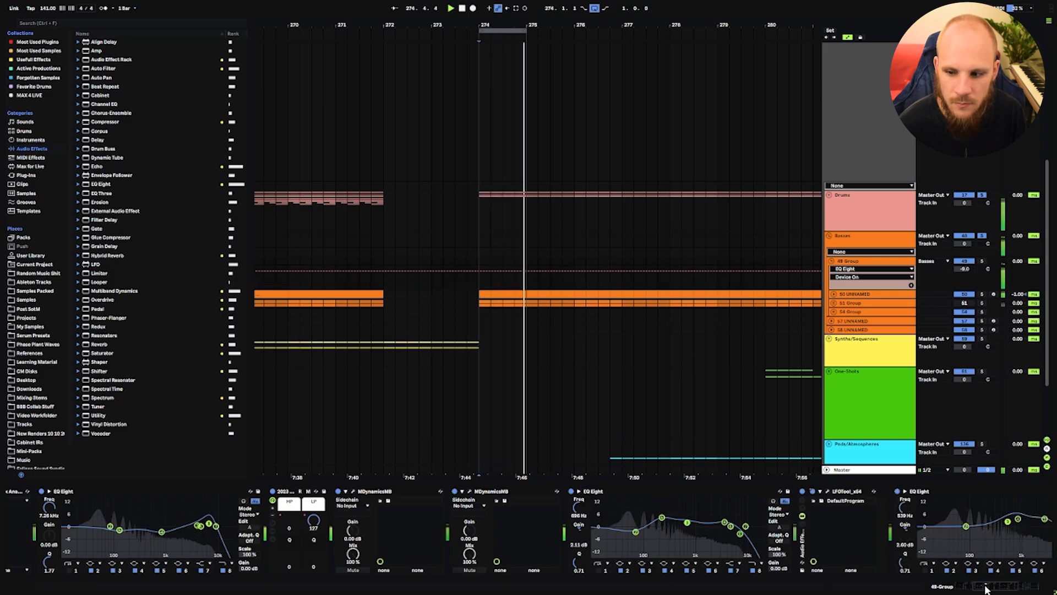
{"action": "left_click_drag", "start_coordinate": [987, 586], "coordinate": [1009, 589]}
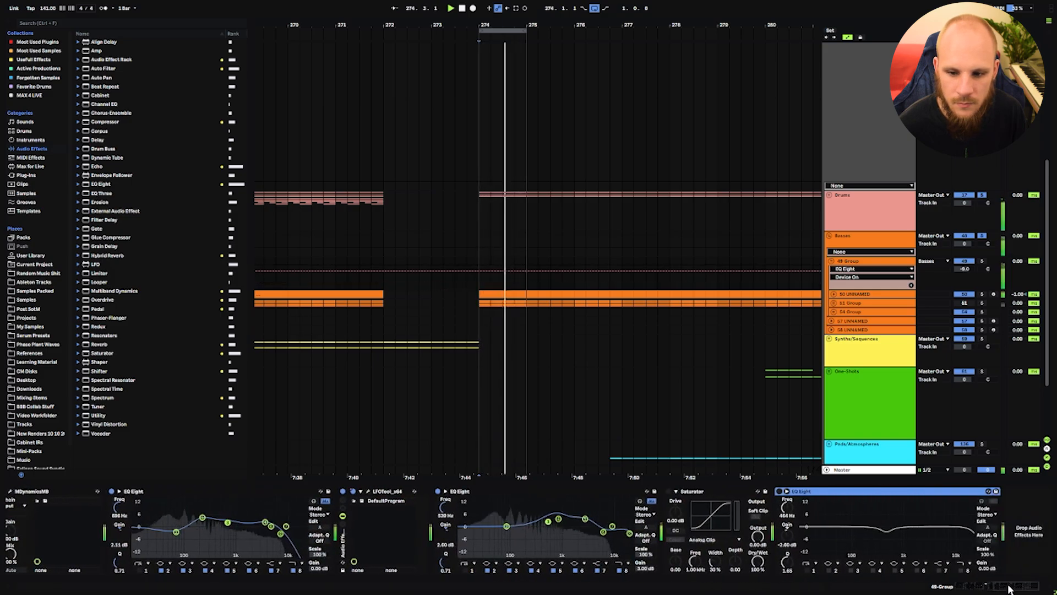
{"action": "left_click", "coordinate": [668, 491]}
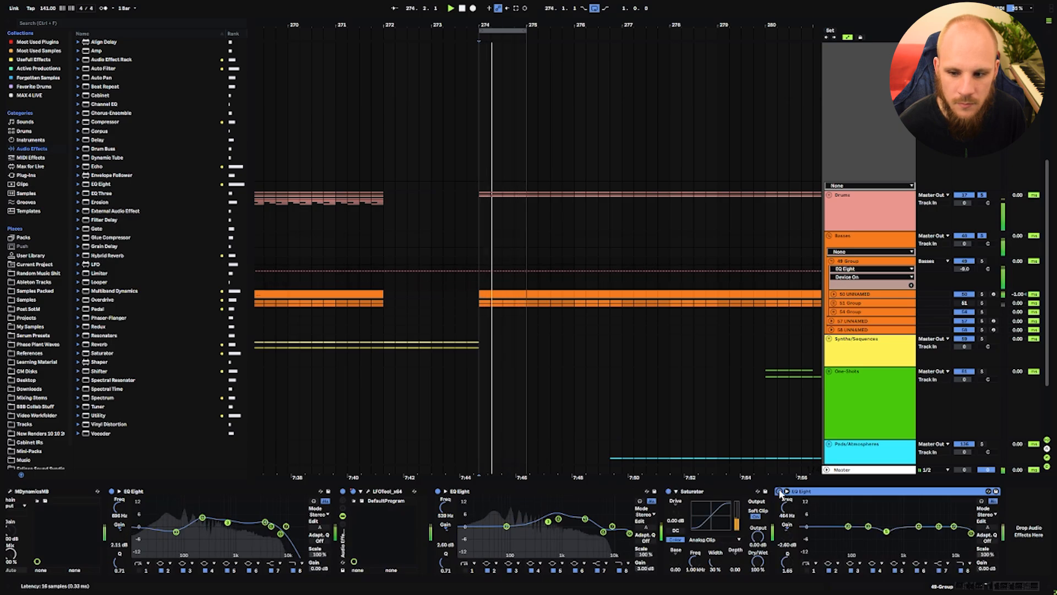
{"action": "left_click", "coordinate": [779, 491]}
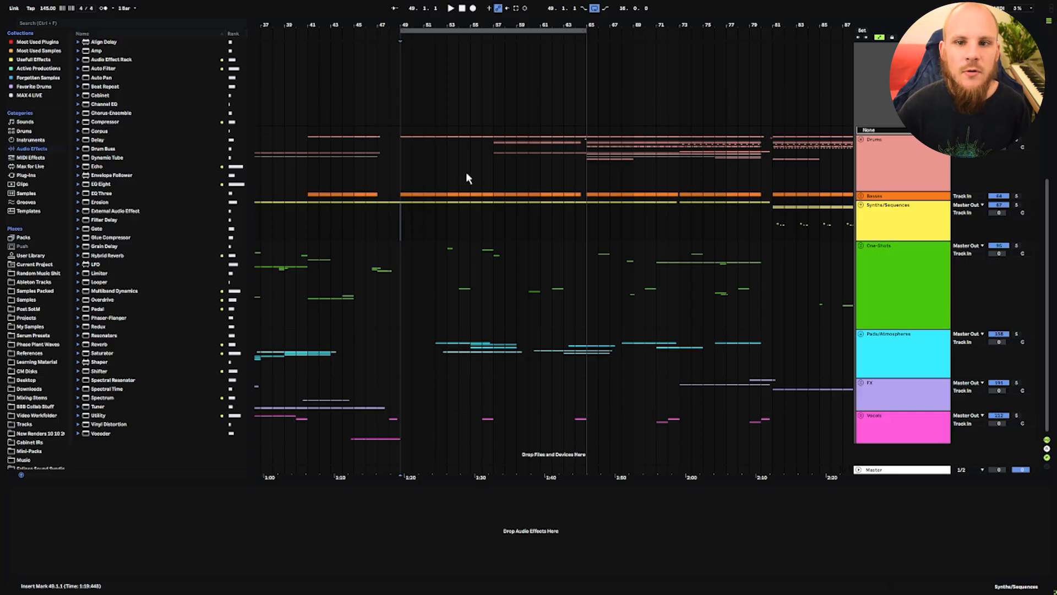
Extend the loop to 32 bars, from bar 49 to bar 81, and play the arrangement from bar 49.
{"action": "left_click_drag", "start_coordinate": [581, 31], "coordinate": [772, 32]}
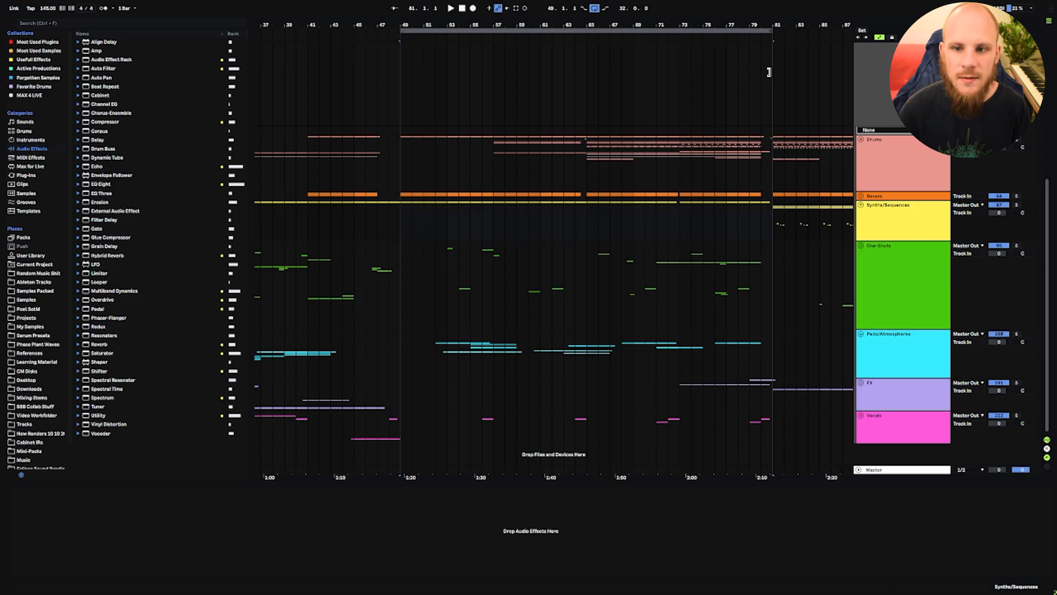
{"action": "left_click", "coordinate": [402, 214]}
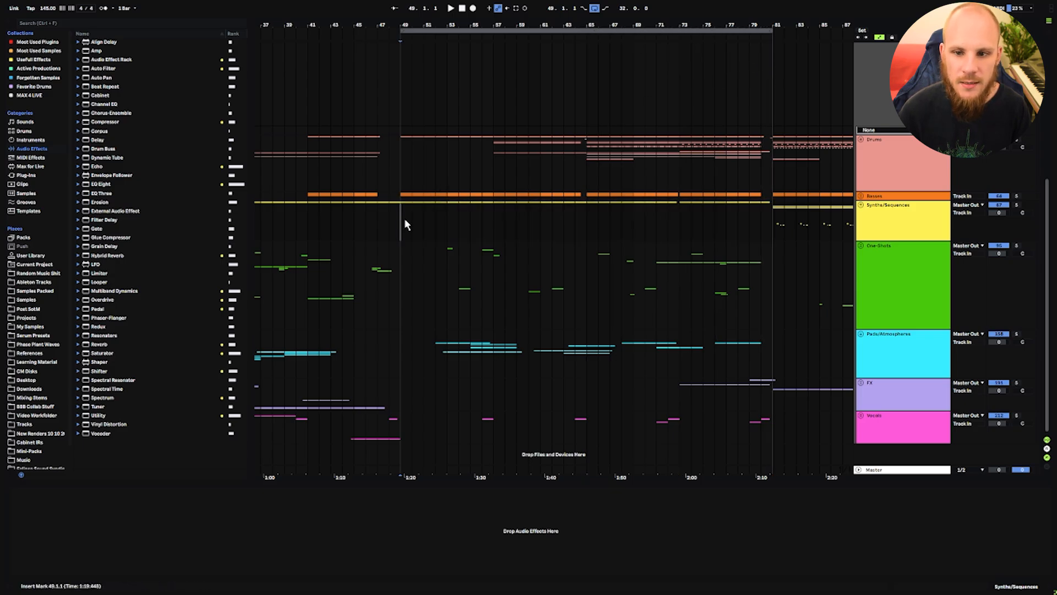
{"action": "key", "text": "space"}
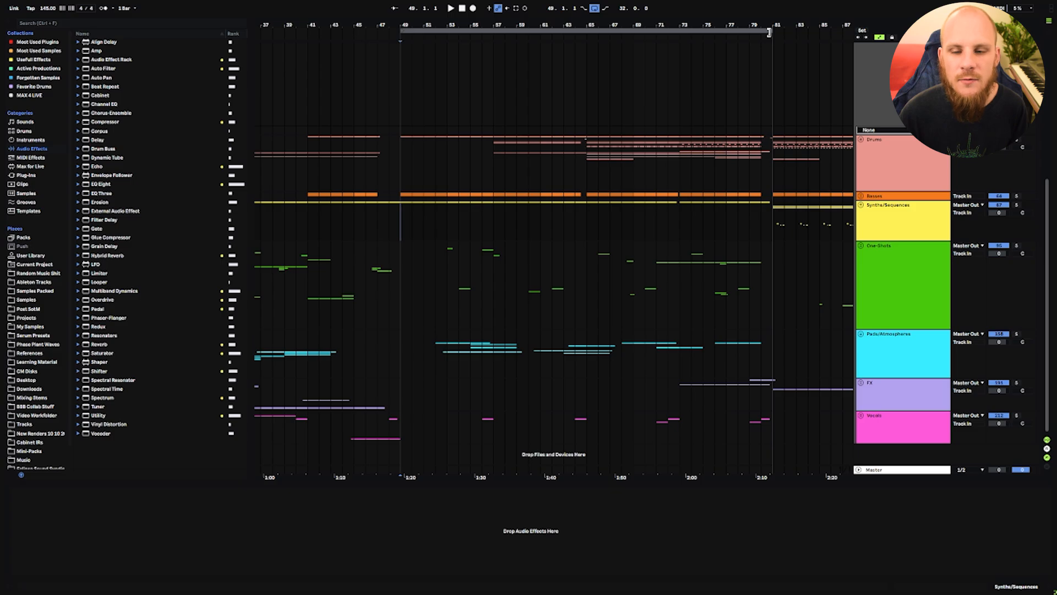
Shorten the loop to 8 bars from bar 49 with Drums and Basses soloed, and open the Psyscope window.
{"action": "left_click_drag", "start_coordinate": [769, 32], "coordinate": [496, 59]}
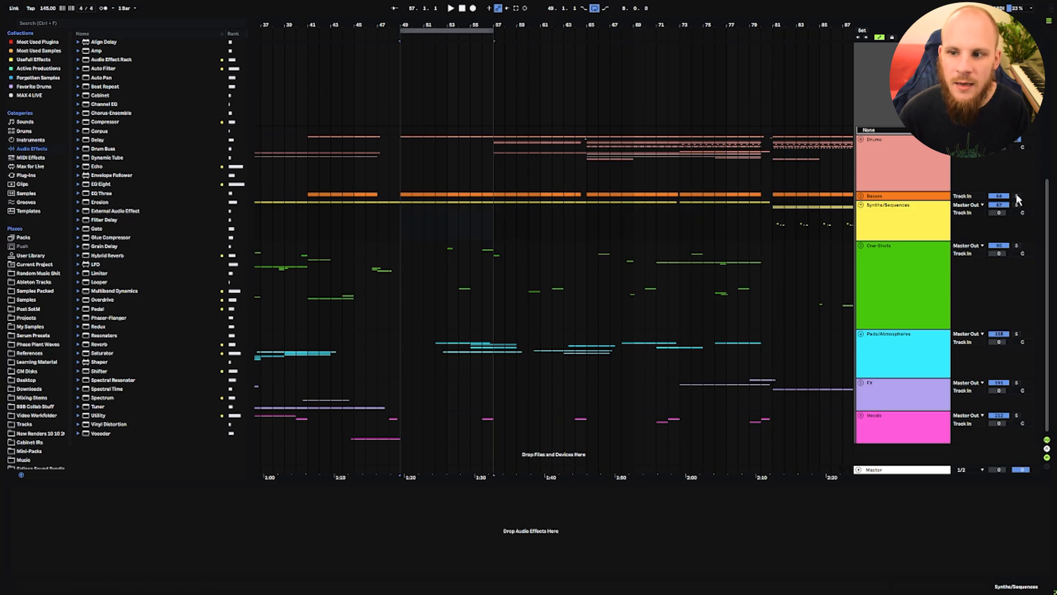
{"action": "scroll", "coordinate": [880, 305], "scroll_direction": "up", "scroll_amount": 6}
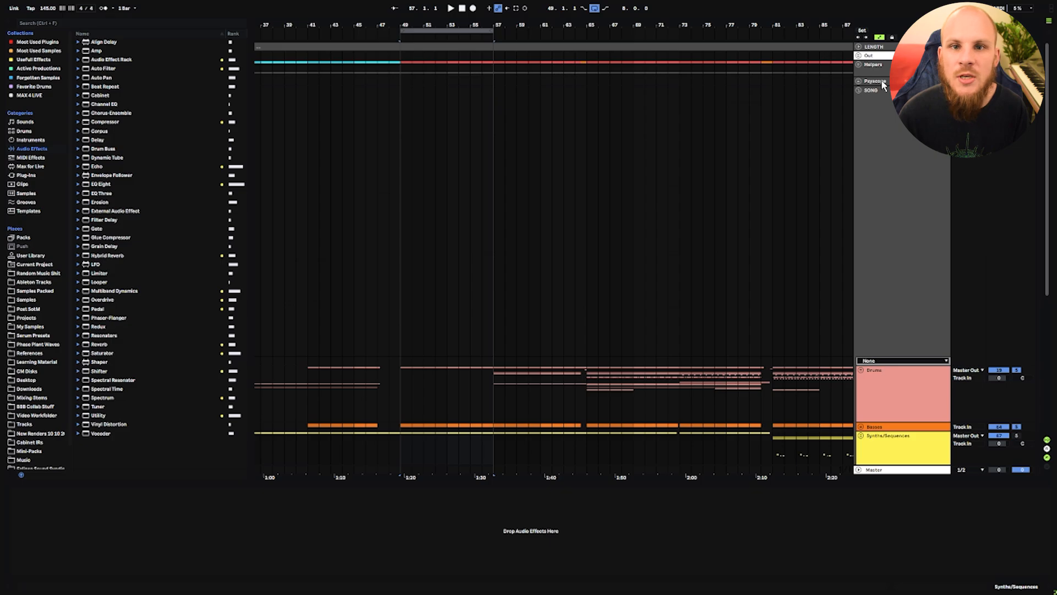
{"action": "left_click", "coordinate": [880, 82]}
{"action": "left_click_drag", "start_coordinate": [536, 158], "coordinate": [502, 446]}
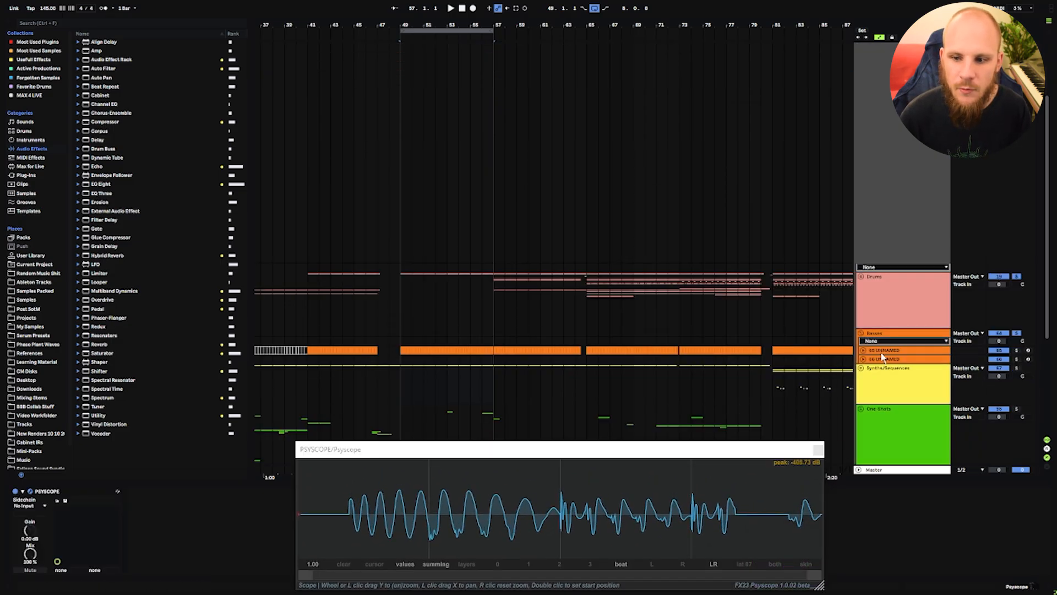
Show the 65 UNNAMED track's device chain, move the Psyscope window above it, and play the loop to view the waveform.
{"action": "left_click", "coordinate": [882, 352]}
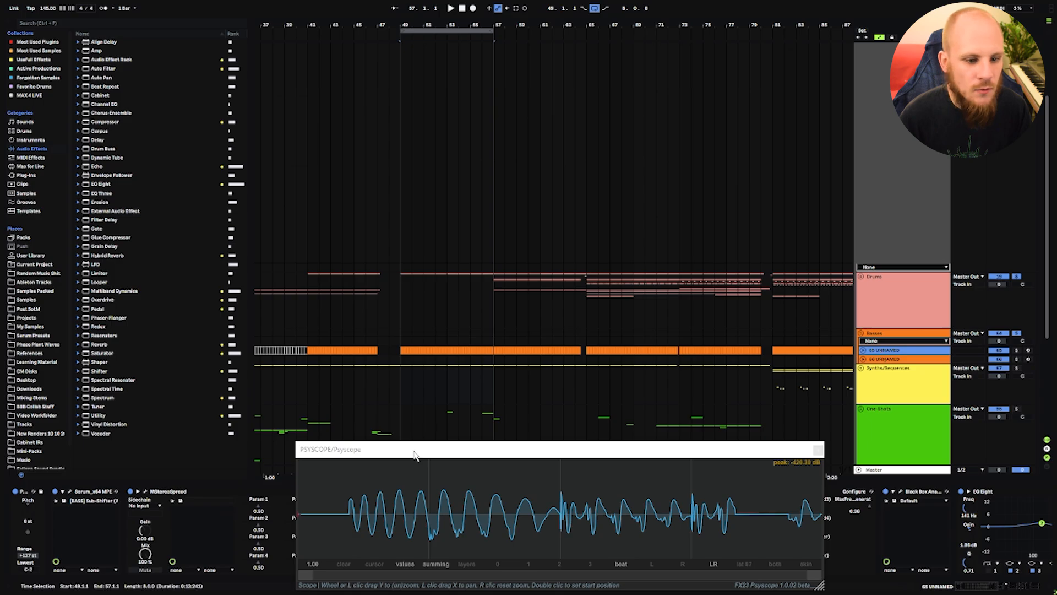
{"action": "left_click_drag", "start_coordinate": [476, 450], "coordinate": [425, 349]}
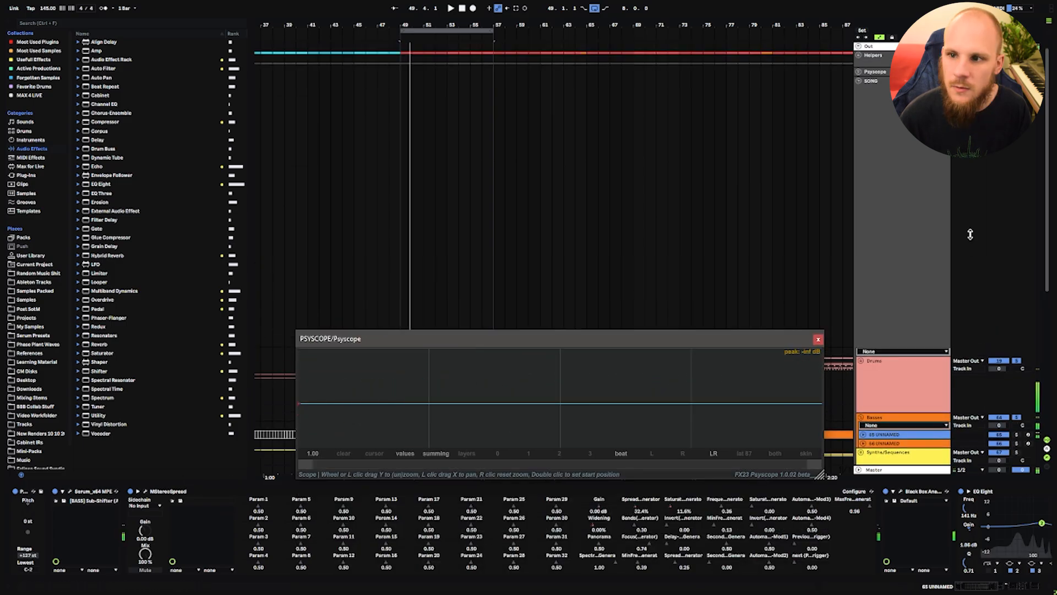
{"action": "scroll", "coordinate": [969, 233], "scroll_direction": "up", "scroll_amount": 1}
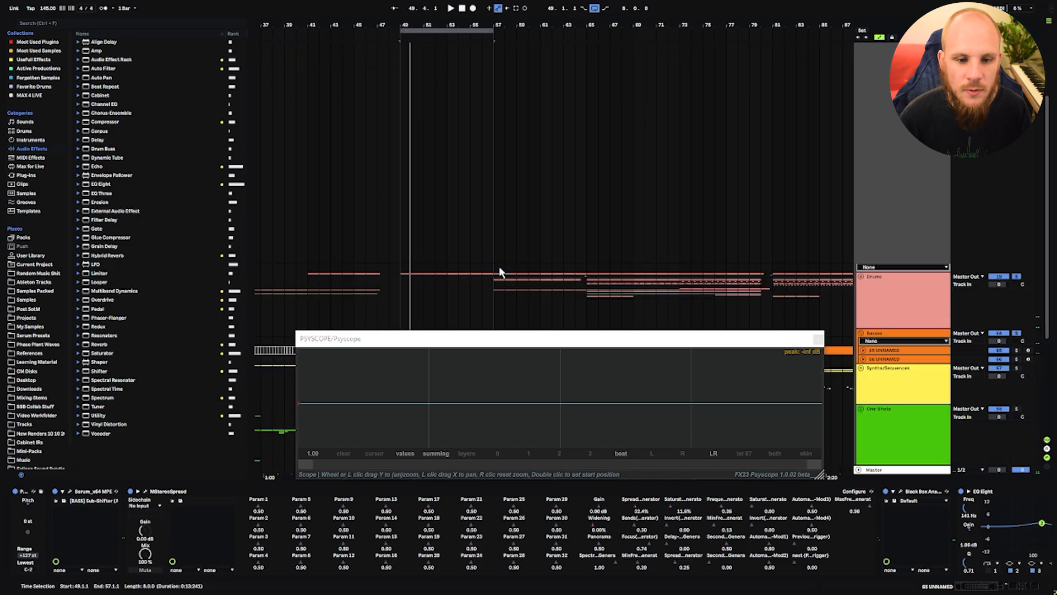
{"action": "scroll", "coordinate": [498, 270], "scroll_direction": "down", "scroll_amount": 2}
{"action": "key", "text": "space"}
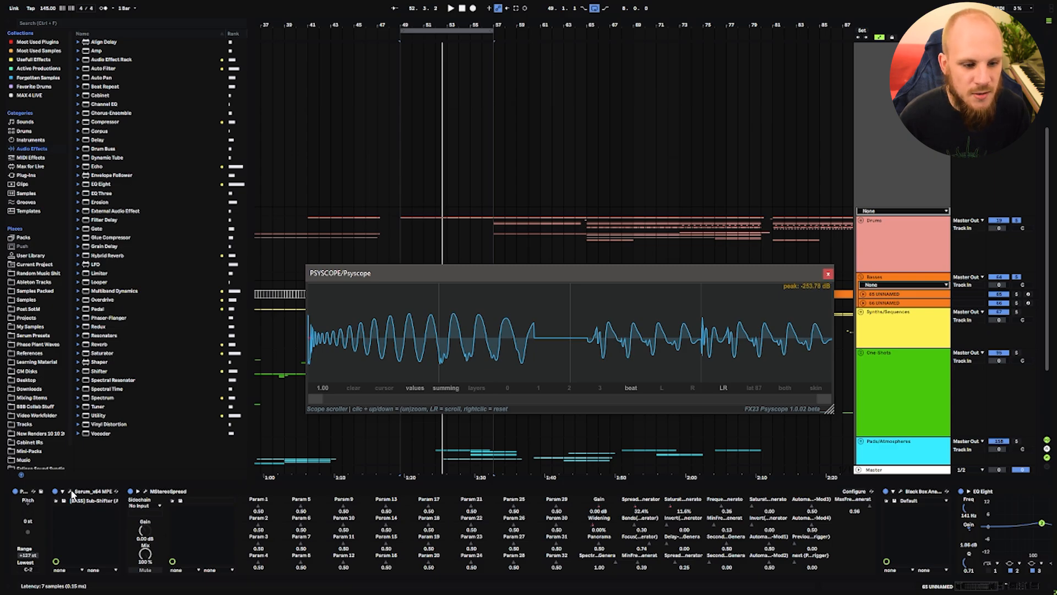
Open Serum on the 65 UNNAMED track and examine LFO 2 during playback, plus the Note and Velocity curves.
{"action": "left_click", "coordinate": [70, 492]}
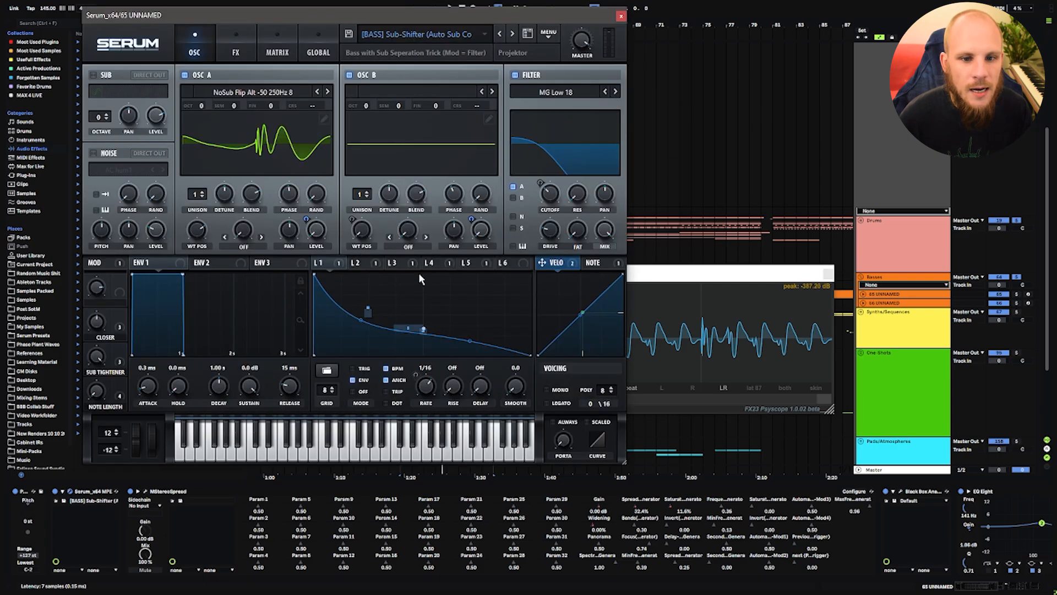
{"action": "left_click", "coordinate": [364, 264]}
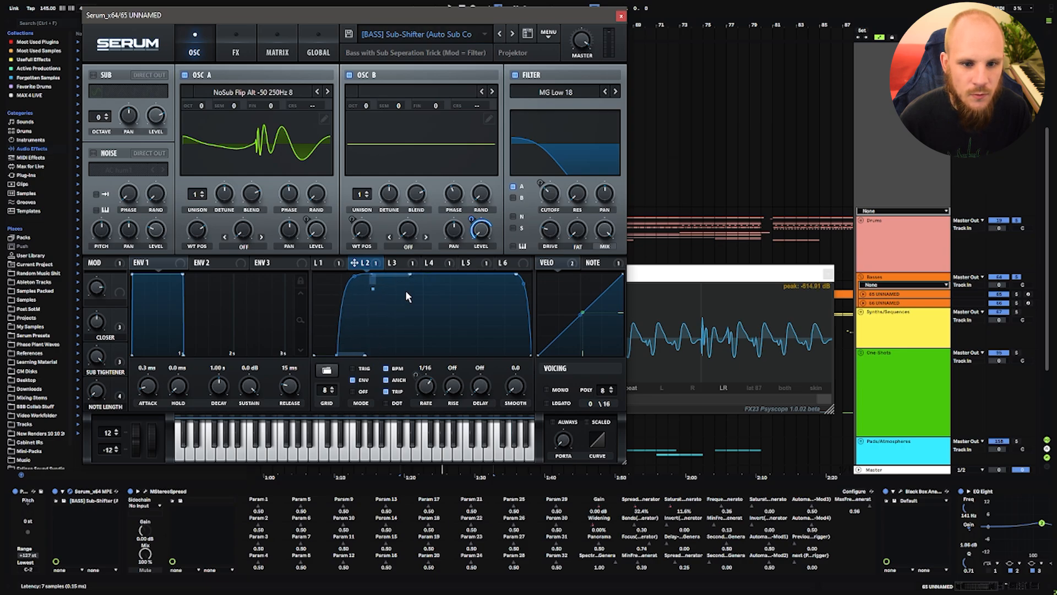
{"action": "key", "text": "space"}
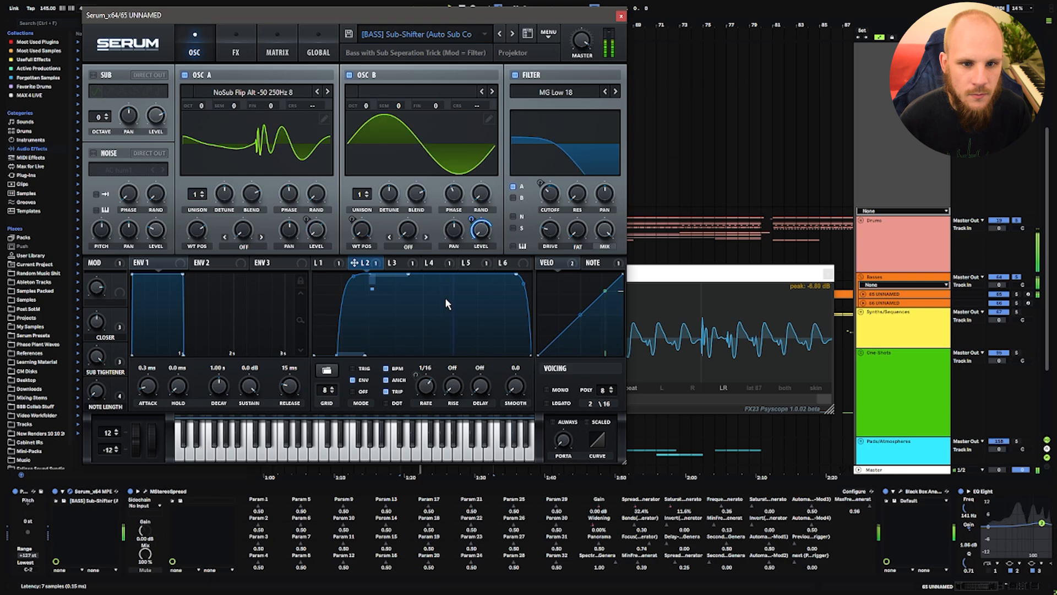
{"action": "key", "text": "space"}
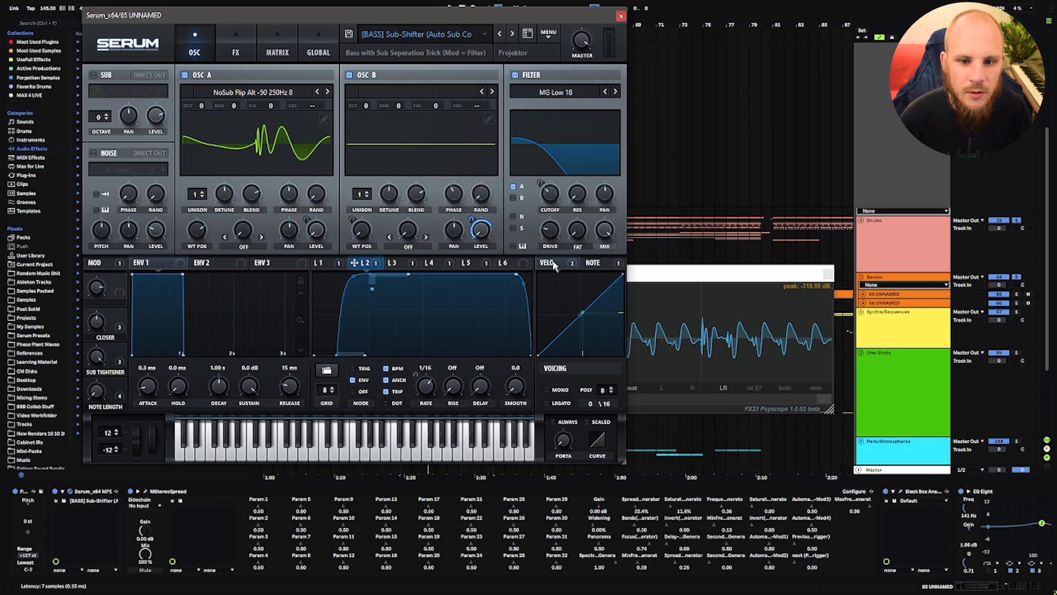
{"action": "left_click", "coordinate": [599, 268]}
{"action": "left_click", "coordinate": [554, 265]}
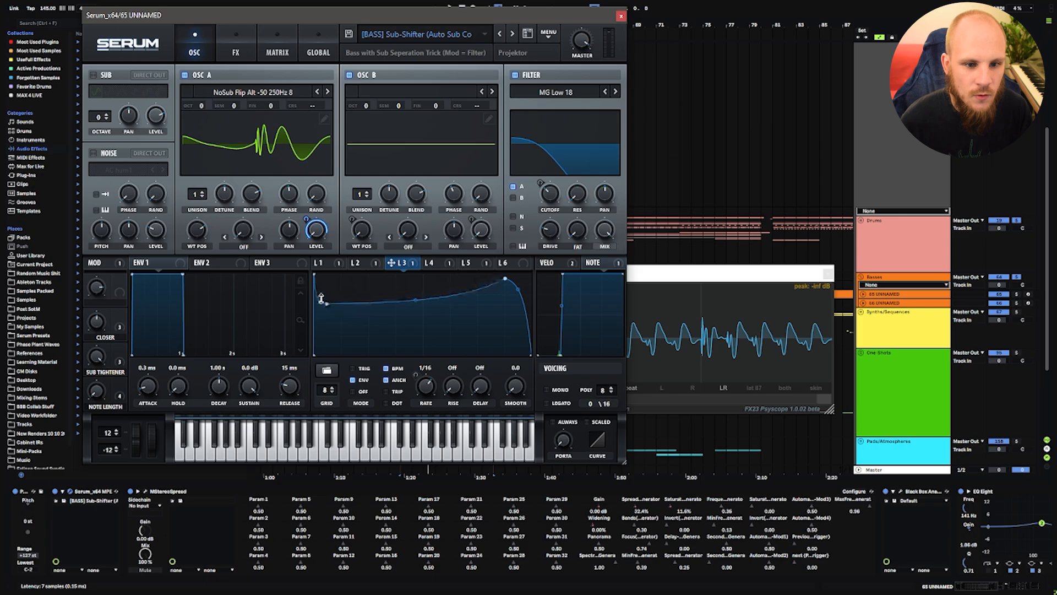
Reshape the start of Serum's LFO 3 curve with a short dip, then raise the dip's point.
{"action": "double_click", "coordinate": [332, 280]}
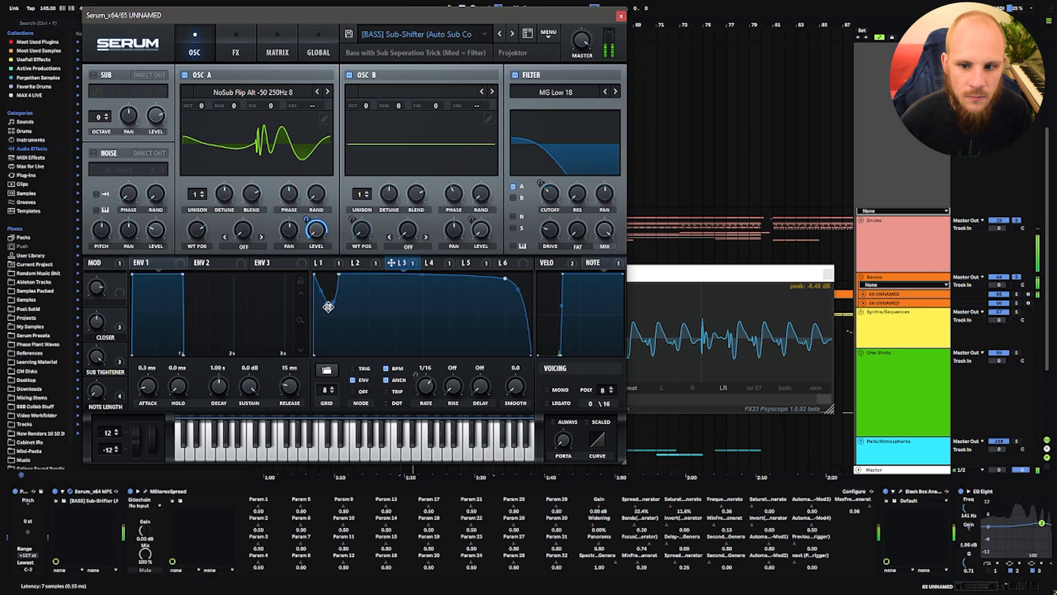
{"action": "mouse_move", "coordinate": [328, 306]}
{"action": "left_mouse_down"}
{"action": "mouse_move", "coordinate": [315, 387]}
{"action": "mouse_move", "coordinate": [325, 274]}
{"action": "mouse_move", "coordinate": [325, 289]}
{"action": "left_mouse_up"}
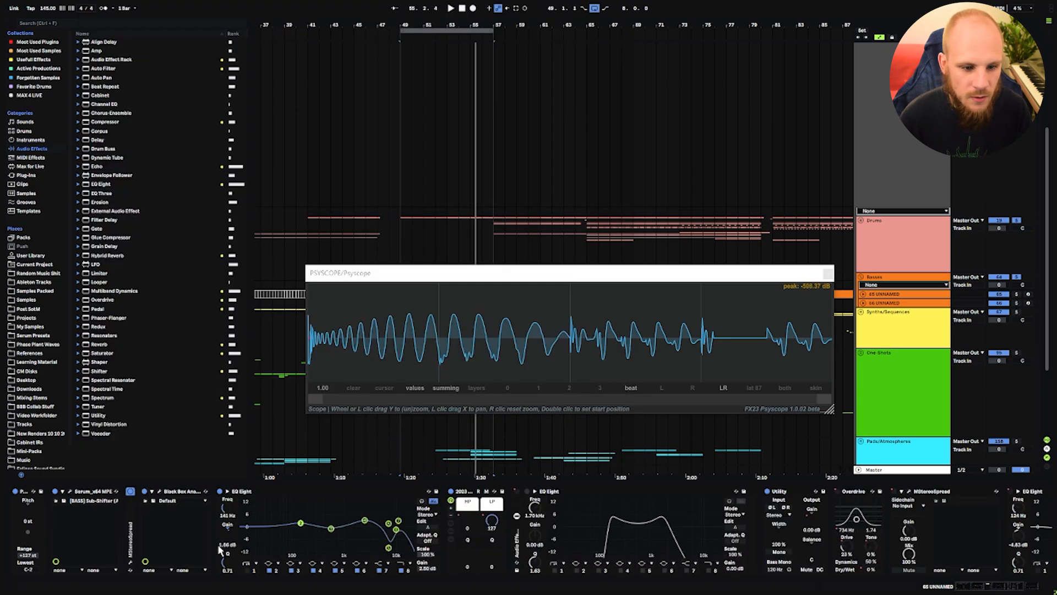
Fold all the effect devices after Serum on the 65 UNNAMED track and close the Psyscope window.
{"action": "double_click", "coordinate": [248, 493]}
{"action": "double_click", "coordinate": [181, 493]}
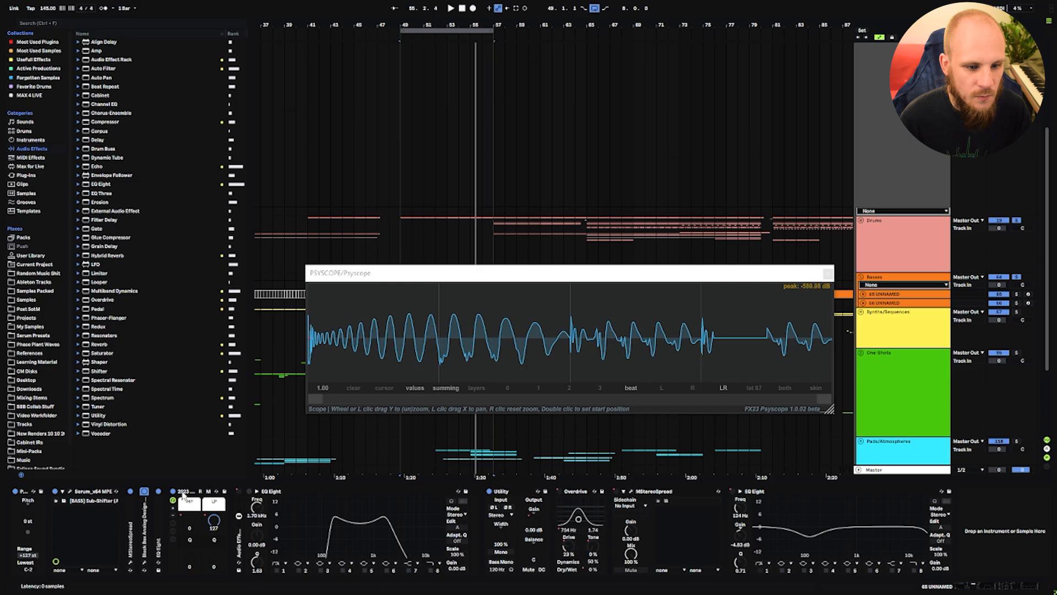
{"action": "double_click", "coordinate": [183, 493]}
{"action": "double_click", "coordinate": [225, 493]}
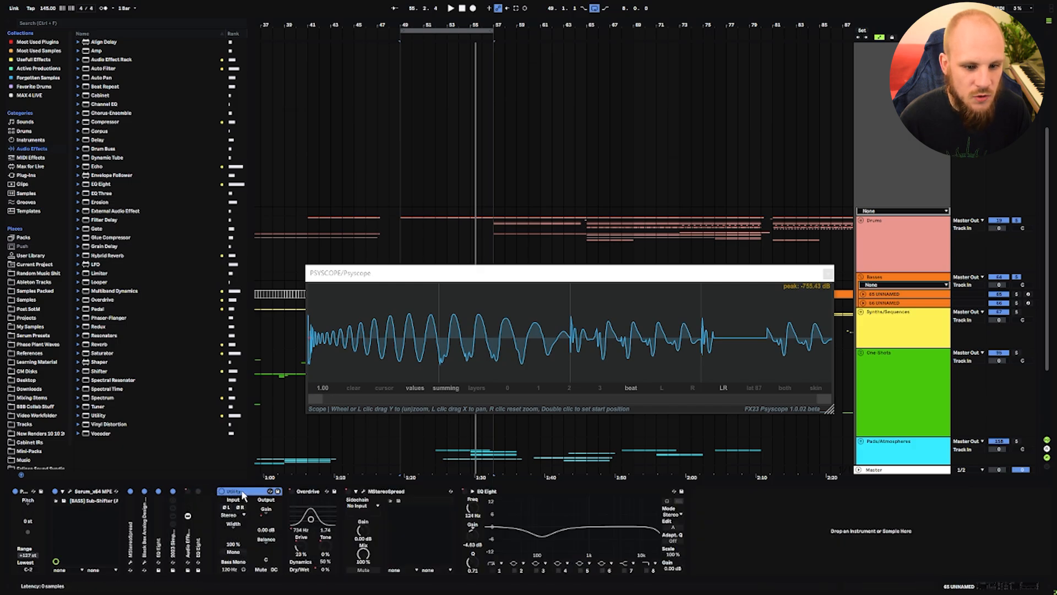
{"action": "double_click", "coordinate": [242, 492]}
{"action": "double_click", "coordinate": [249, 493]}
{"action": "double_click", "coordinate": [278, 493]}
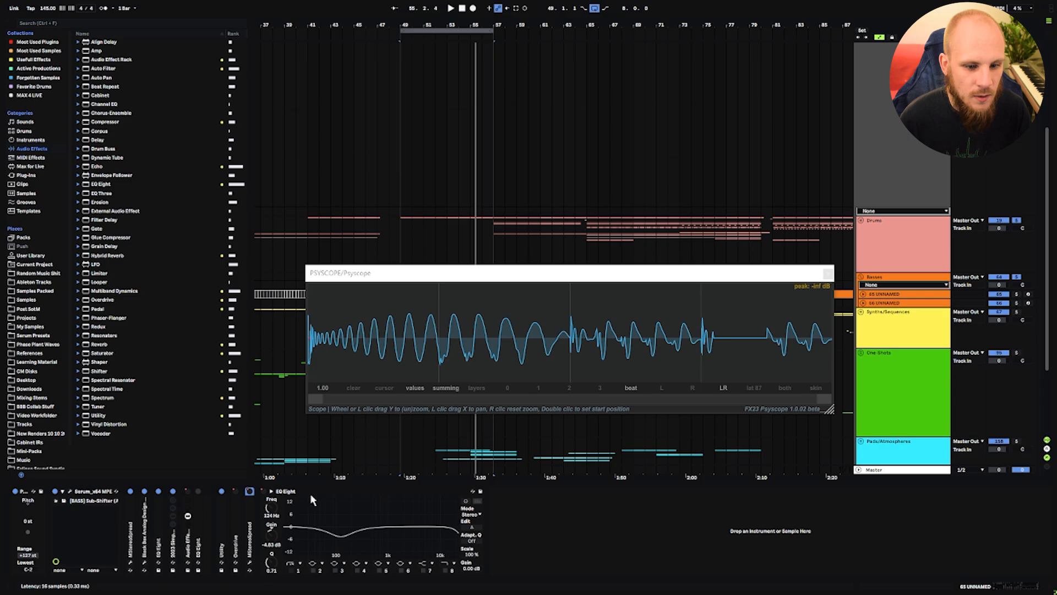
{"action": "double_click", "coordinate": [302, 494]}
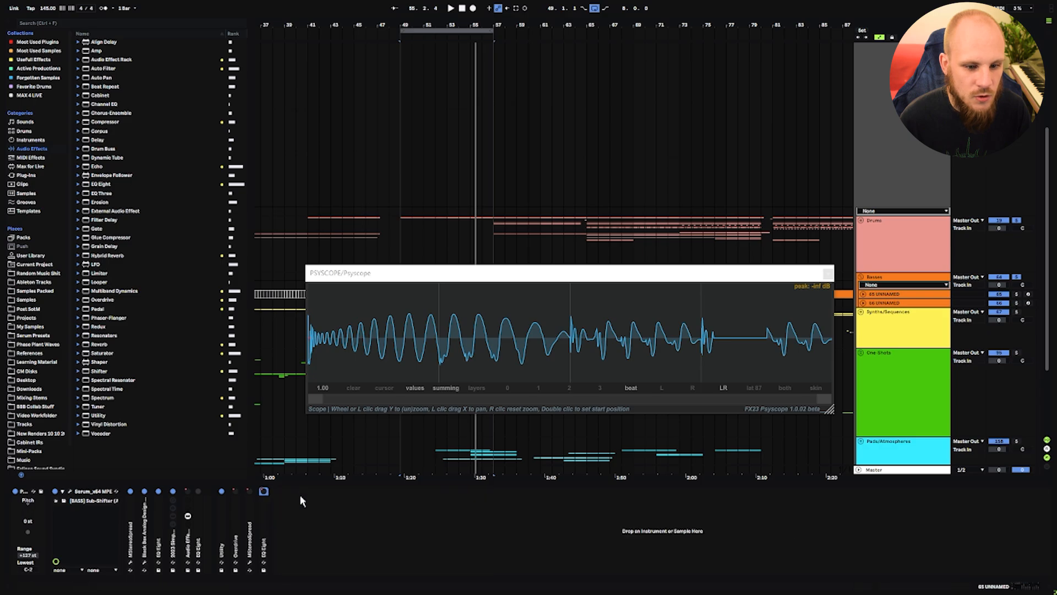
{"action": "left_click", "coordinate": [830, 274]}
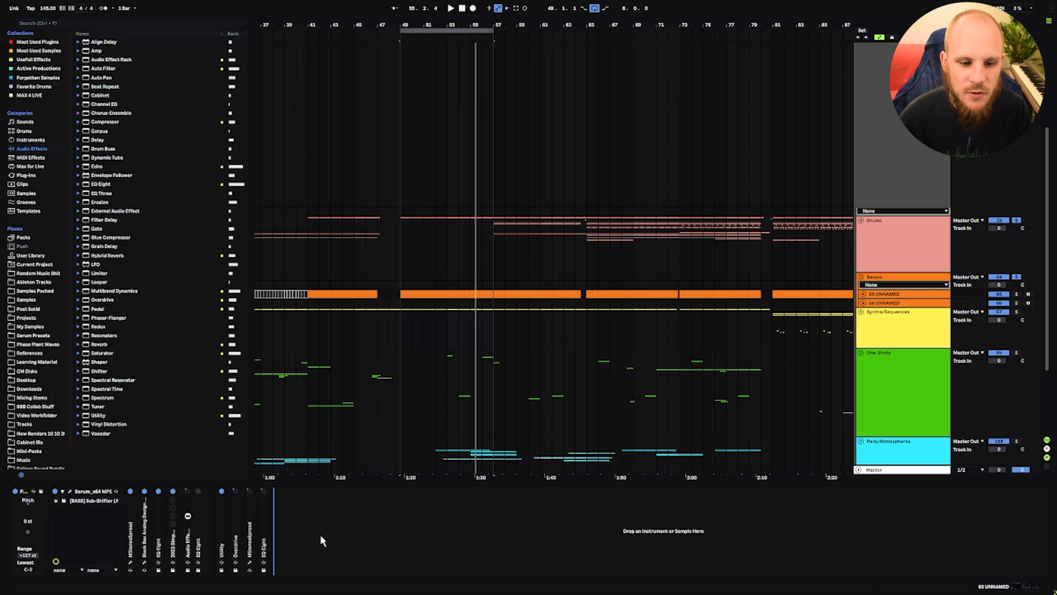
Add MDynamicsMB at the end of the 65 UNNAMED device chain and create five default bands in it.
{"action": "right_click", "coordinate": [322, 541]}
{"action": "mouse_move", "coordinate": [394, 323]}
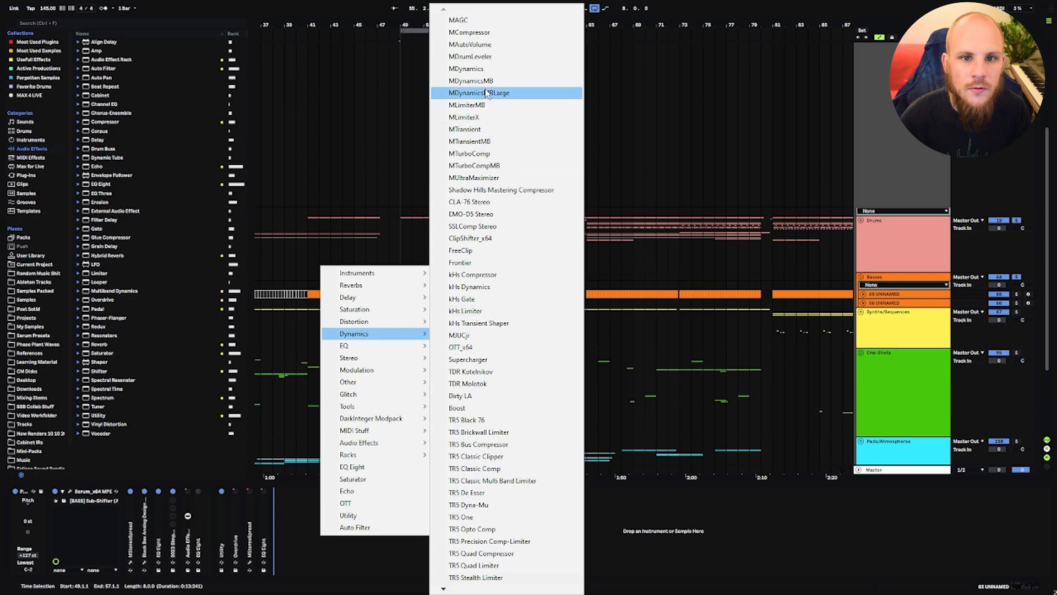
{"action": "left_click", "coordinate": [484, 80]}
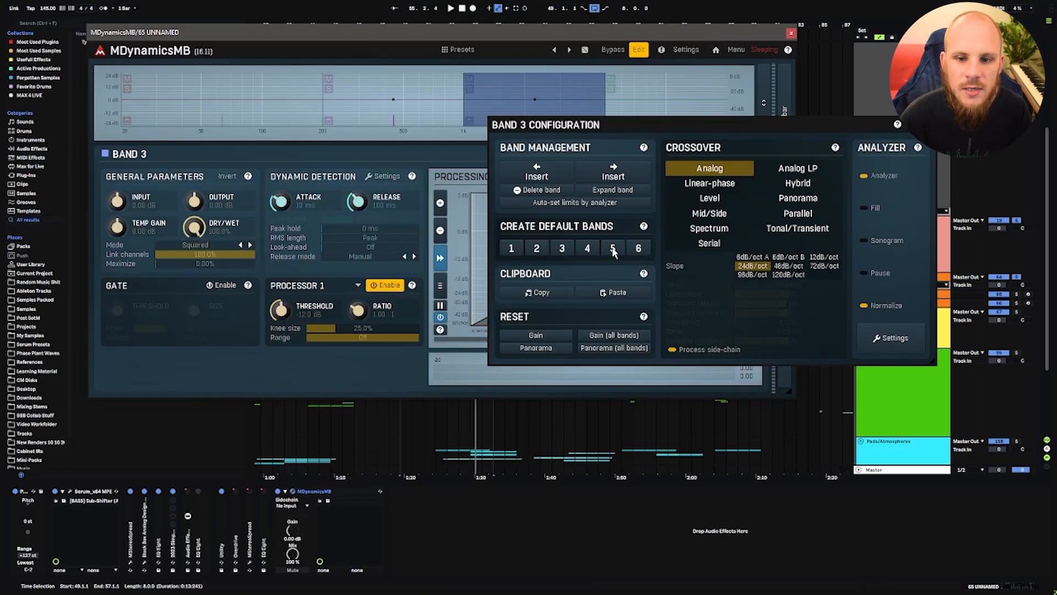
{"action": "left_click", "coordinate": [613, 250]}
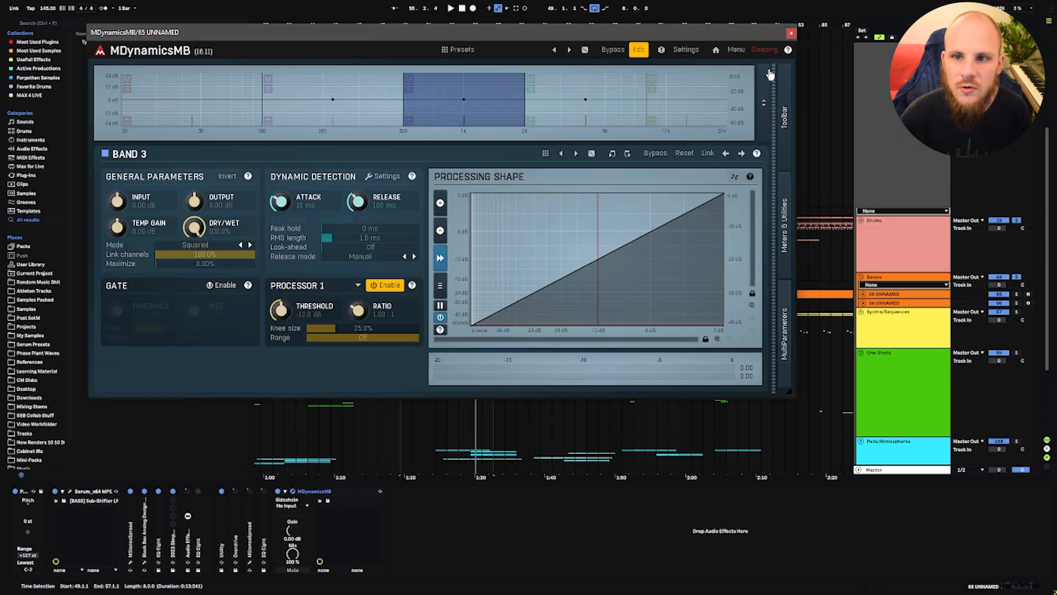
Open Psyscope from its own track and arrange its window below the MDynamicsMB window.
{"action": "scroll", "coordinate": [922, 163], "scroll_direction": "up", "scroll_amount": 4}
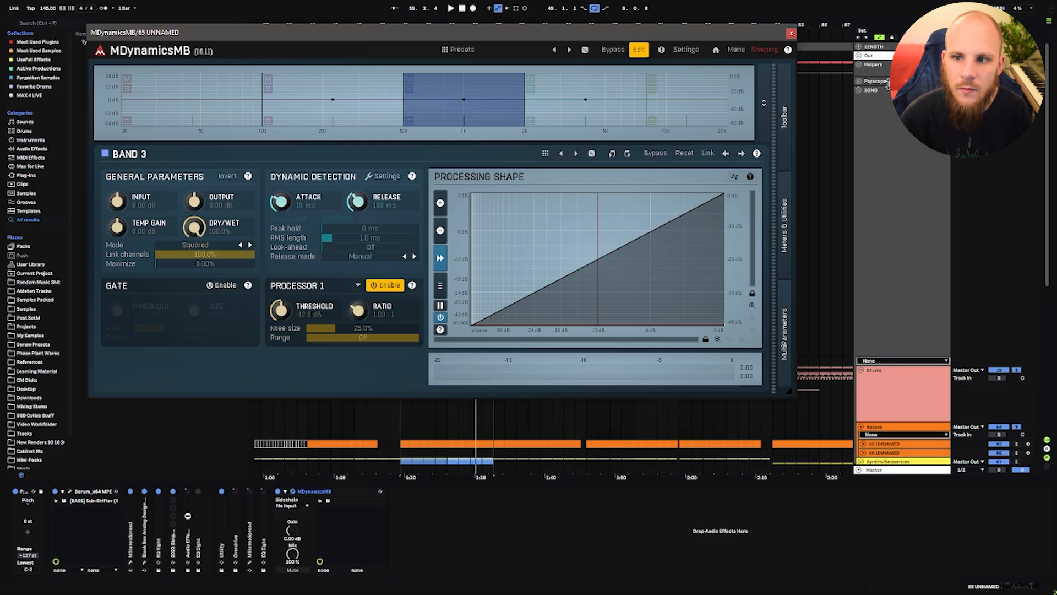
{"action": "left_click", "coordinate": [875, 81]}
{"action": "left_click", "coordinate": [31, 492]}
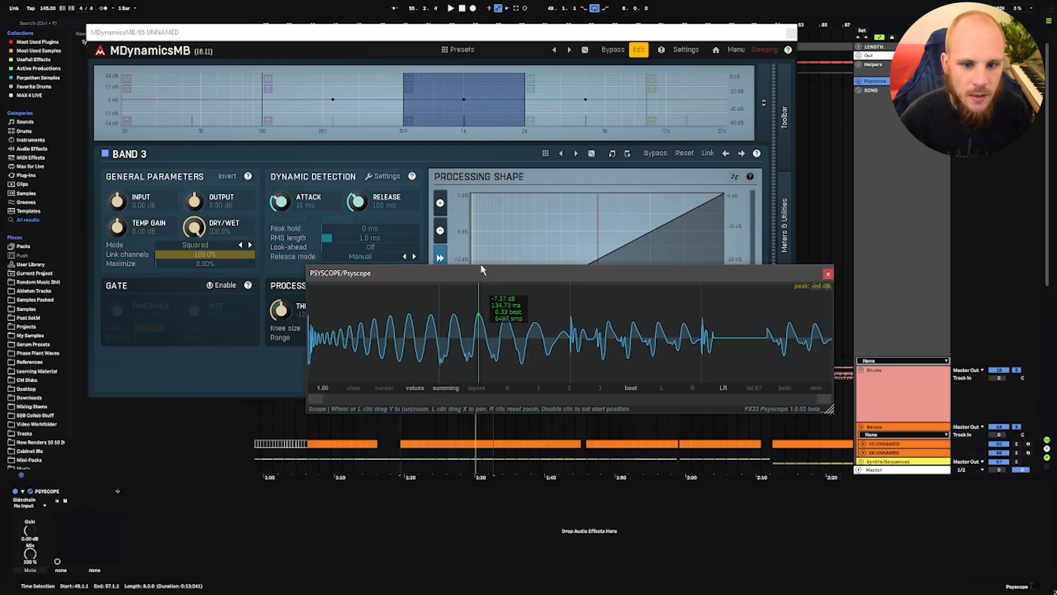
{"action": "left_click_drag", "start_coordinate": [467, 277], "coordinate": [334, 431]}
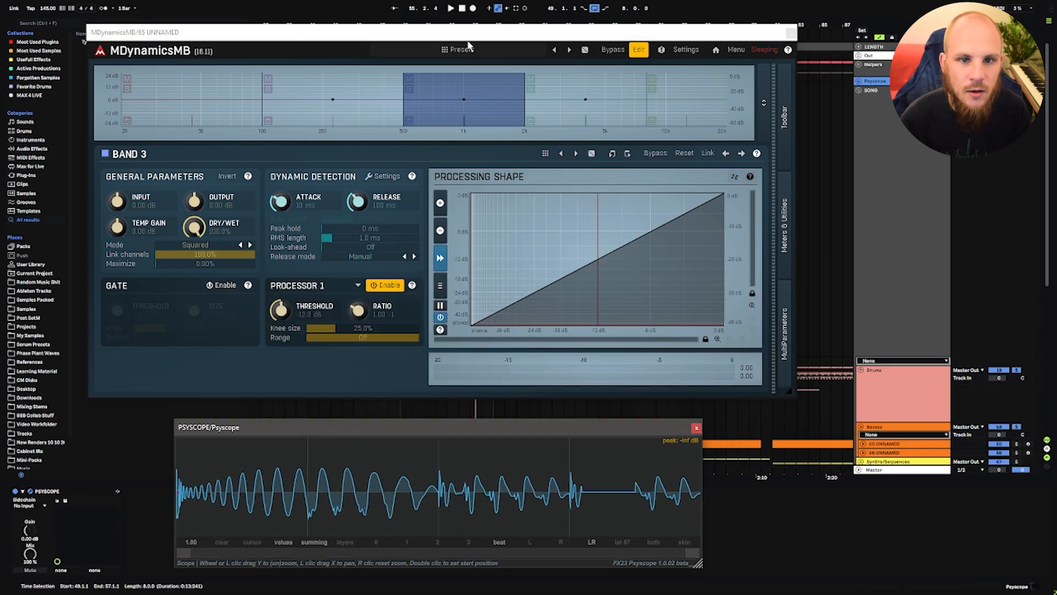
{"action": "left_click_drag", "start_coordinate": [469, 32], "coordinate": [550, 34]}
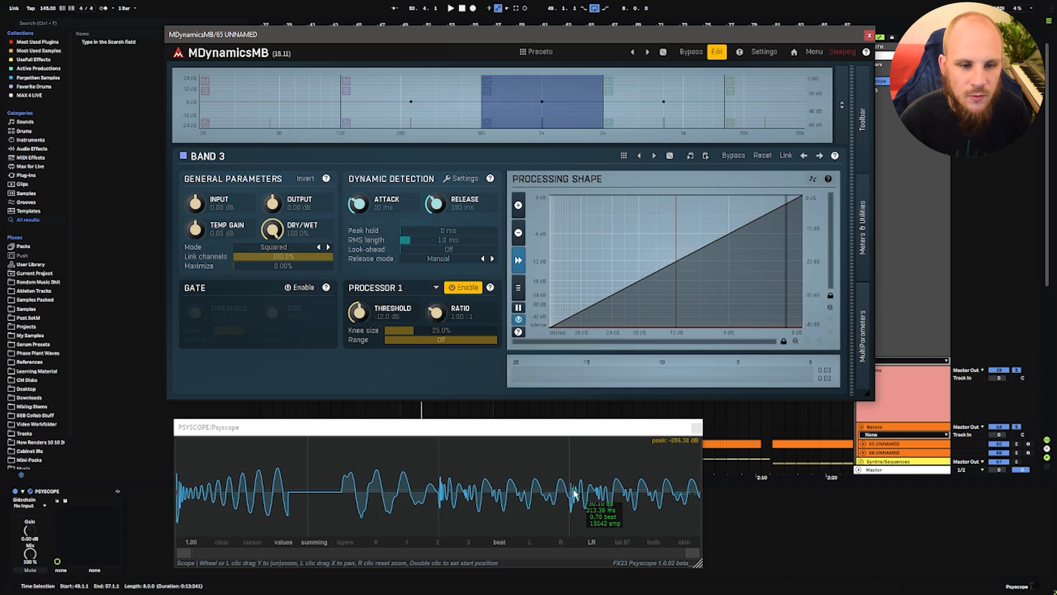
Move MDynamicsMB's lower crossovers above 1 kHz and extend Band 3's upper limit toward 5 kHz.
{"action": "left_click_drag", "start_coordinate": [601, 111], "coordinate": [697, 124]}
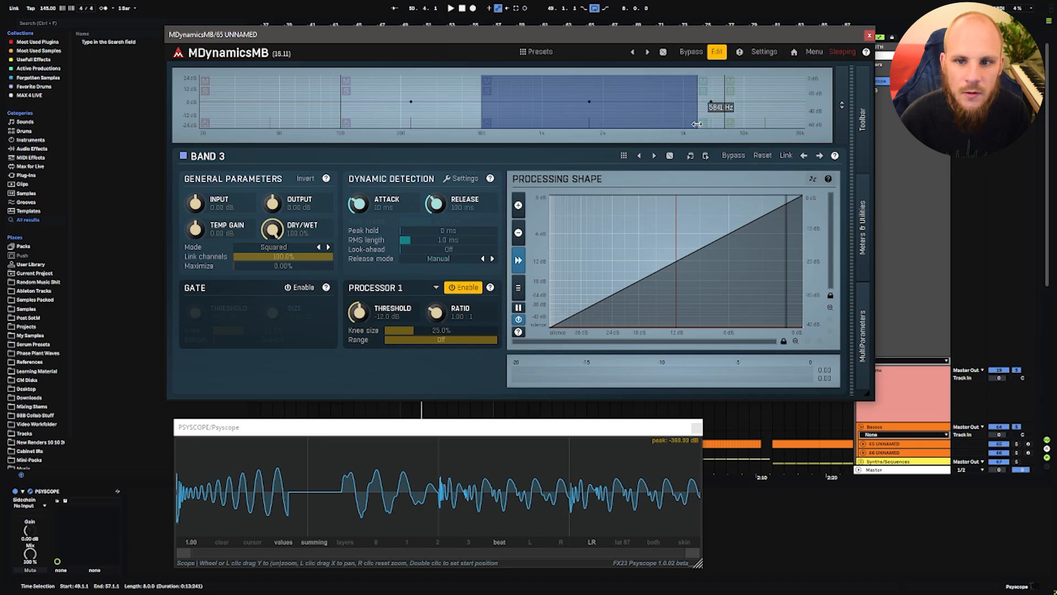
{"action": "left_click_drag", "start_coordinate": [484, 107], "coordinate": [622, 120]}
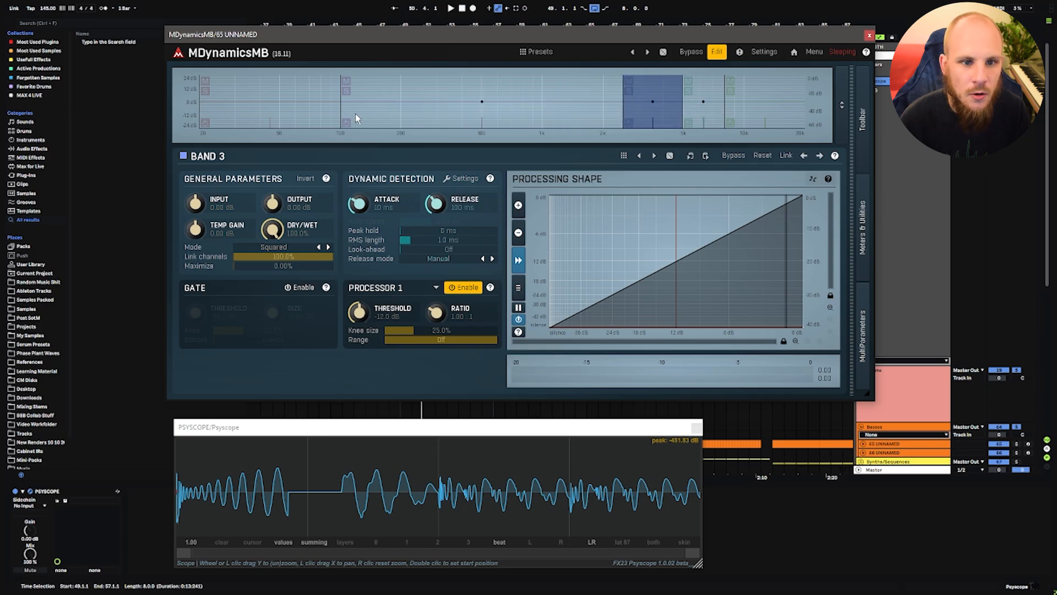
{"action": "left_click_drag", "start_coordinate": [553, 130], "coordinate": [566, 132]}
Play the loop and shift Band 3's two limits and the crossover below it slightly higher.
{"action": "key", "text": "space"}
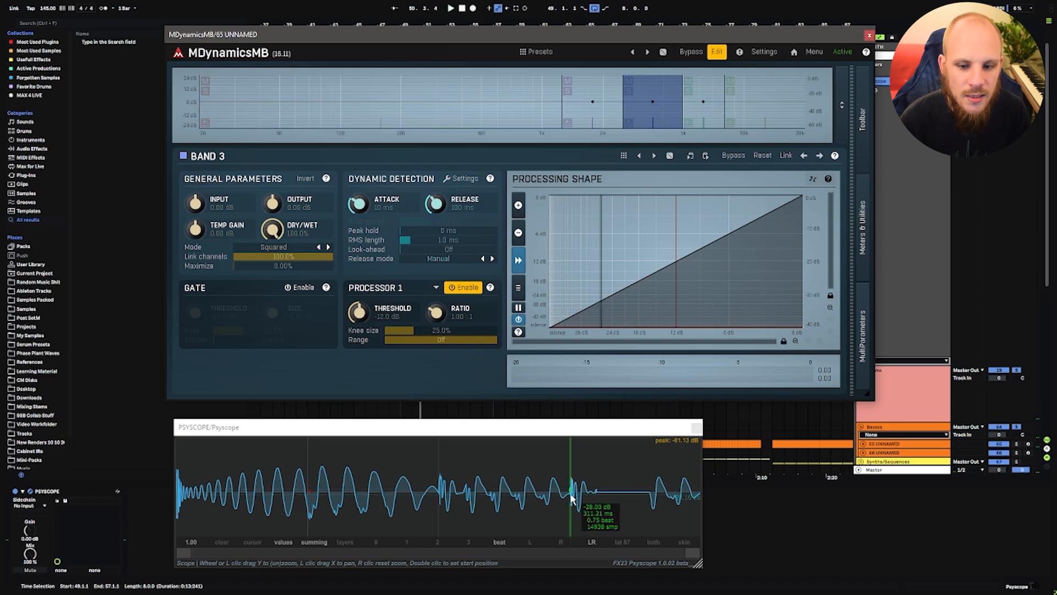
{"action": "key", "text": "space"}
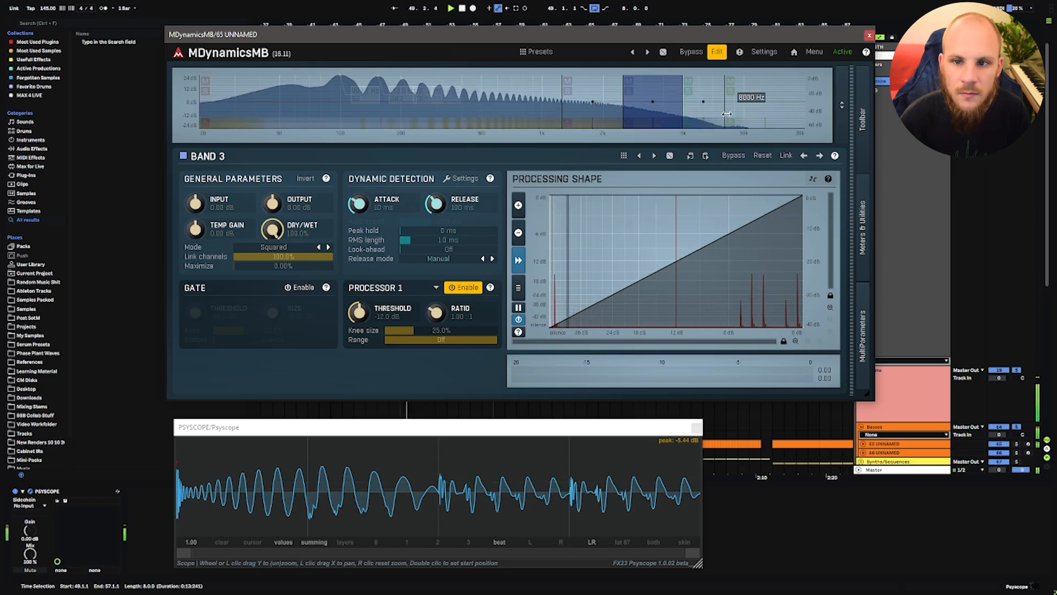
{"action": "left_click_drag", "start_coordinate": [682, 112], "coordinate": [690, 113]}
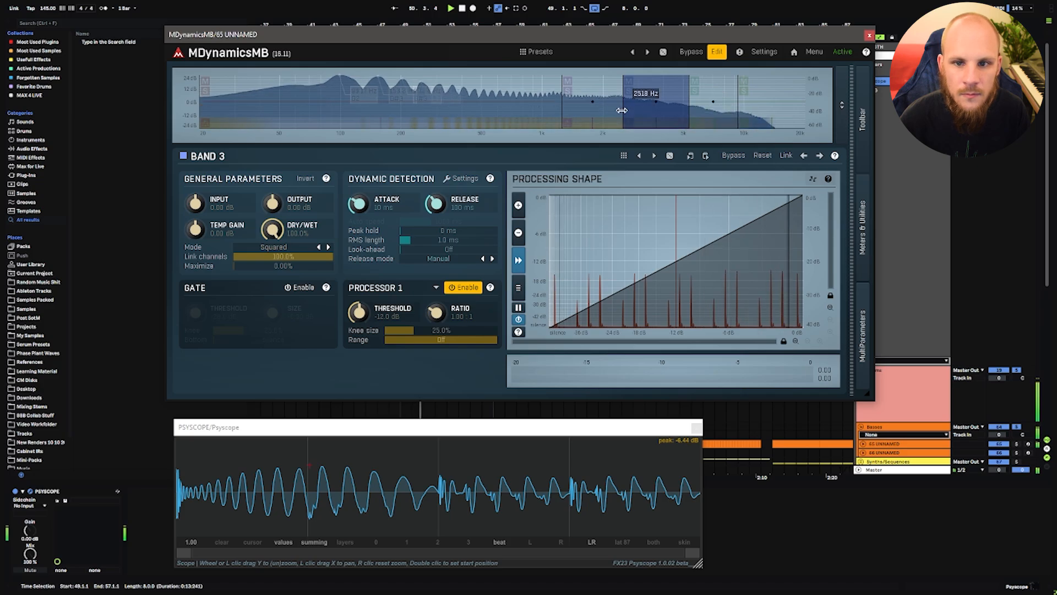
{"action": "left_click_drag", "start_coordinate": [623, 110], "coordinate": [637, 111]}
{"action": "left_click_drag", "start_coordinate": [562, 110], "coordinate": [588, 111]}
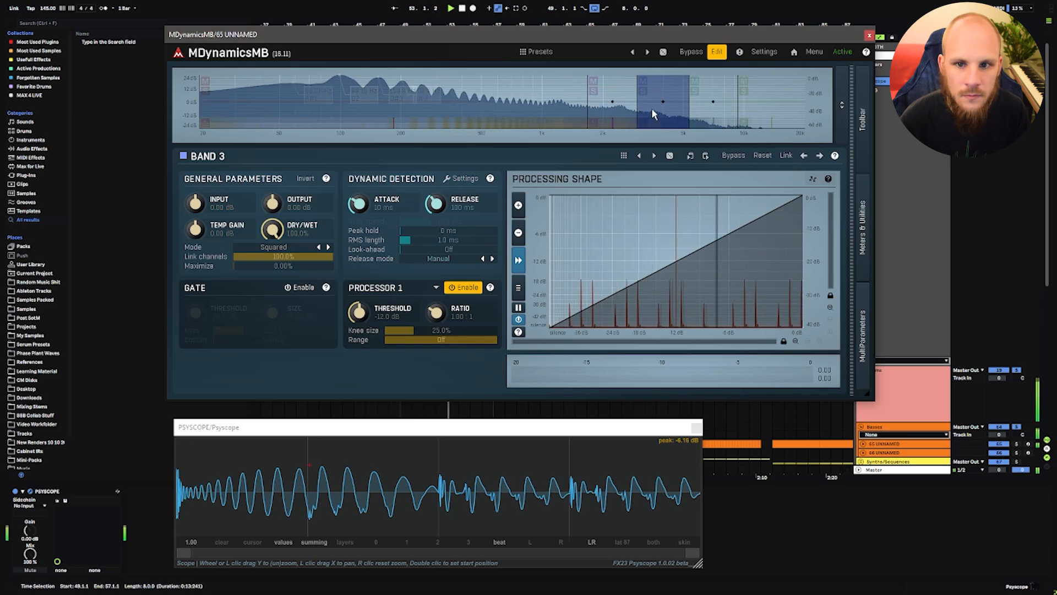
Lower Band 3's gain slightly, raise Band 4's gain, stop playback and close the MDynamicsMB window.
{"action": "mouse_move", "coordinate": [653, 101]}
{"action": "left_mouse_down"}
{"action": "mouse_move", "coordinate": [654, 90]}
{"action": "mouse_move", "coordinate": [654, 104]}
{"action": "left_mouse_up"}
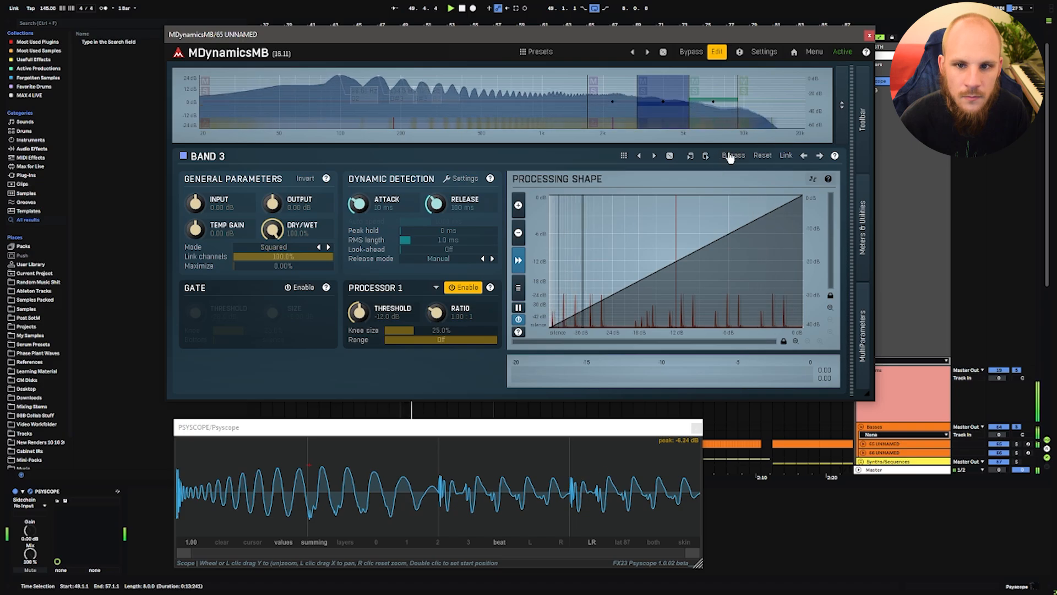
{"action": "key", "text": "space"}
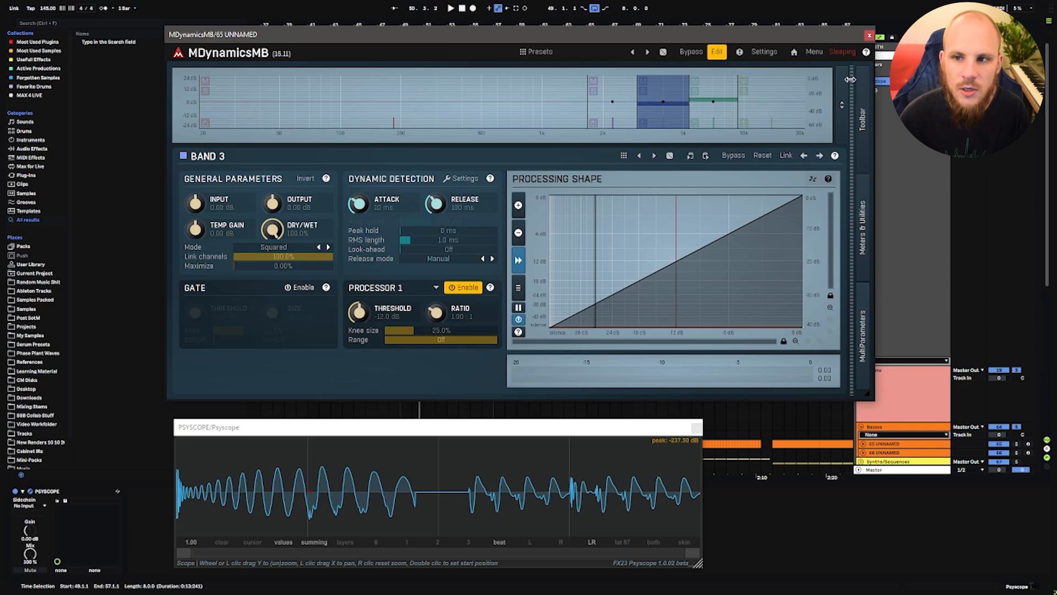
{"action": "left_click", "coordinate": [868, 36]}
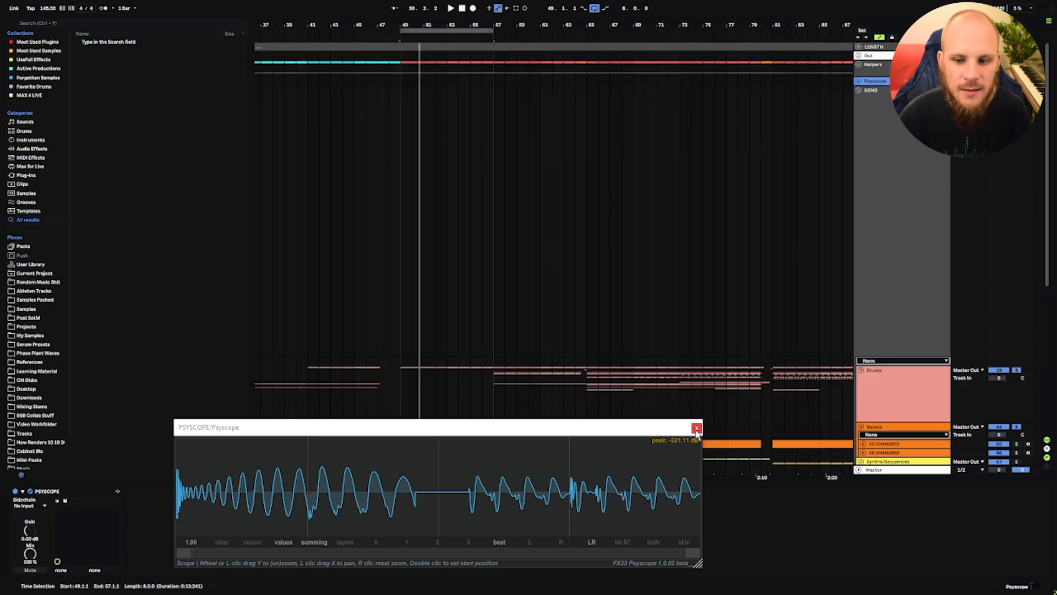
Move Psyscope clear of the device chain, add a second MDynamicsMB to 65 UNNAMED and create six default bands.
{"action": "left_click", "coordinate": [900, 444]}
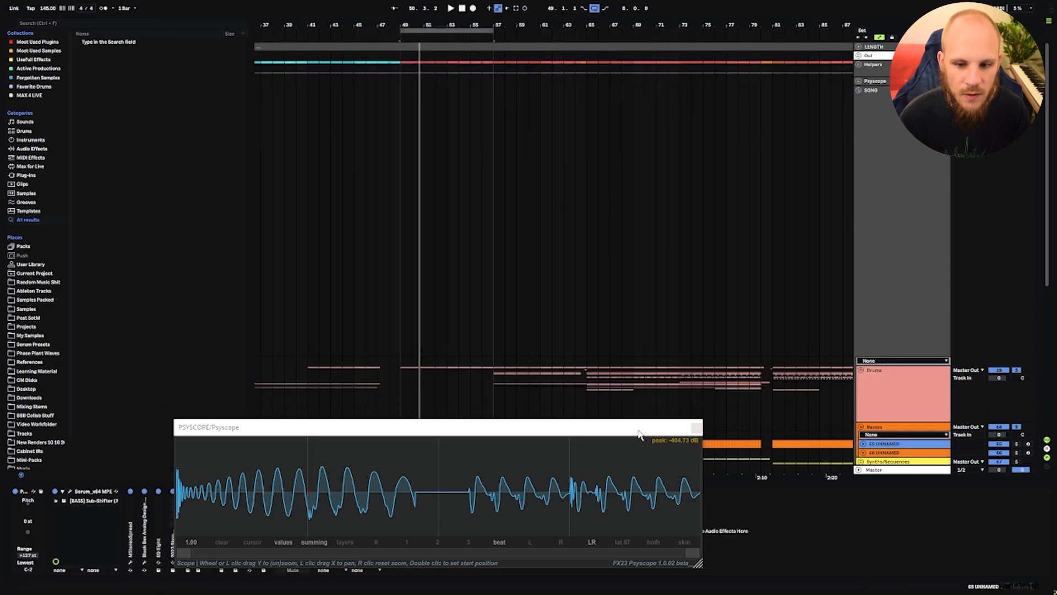
{"action": "left_click_drag", "start_coordinate": [639, 434], "coordinate": [643, 286]}
{"action": "right_click", "coordinate": [472, 543]}
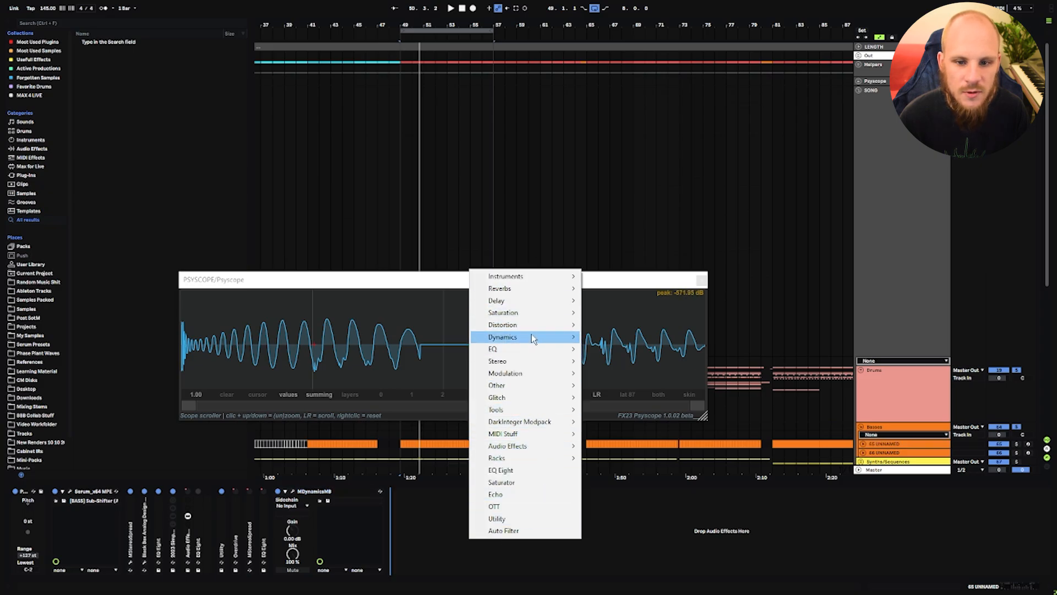
{"action": "mouse_move", "coordinate": [532, 337]}
{"action": "left_click", "coordinate": [617, 86]}
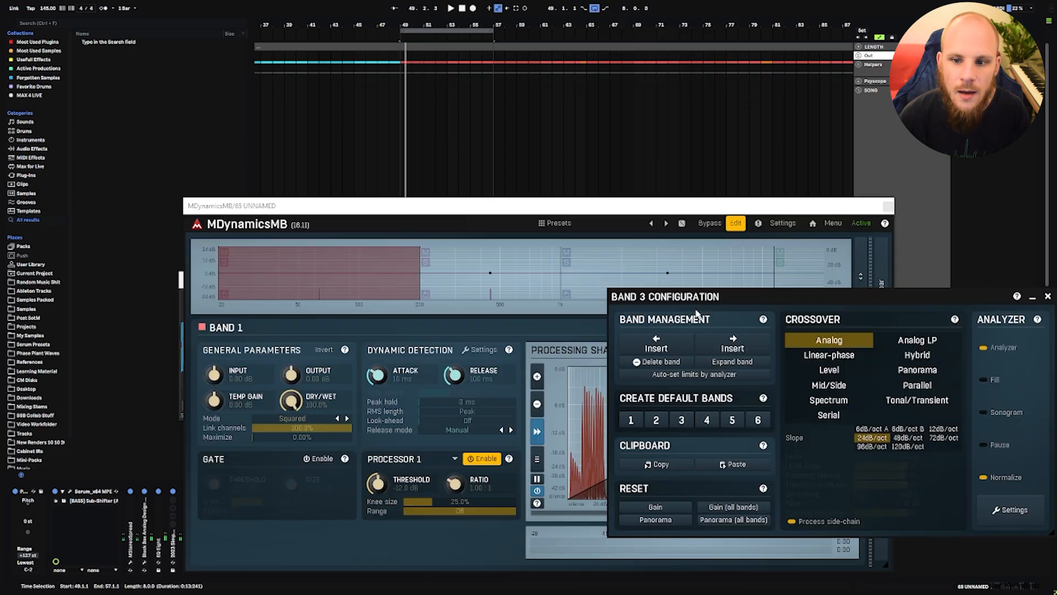
{"action": "left_click", "coordinate": [706, 422]}
{"action": "right_click", "coordinate": [741, 273]}
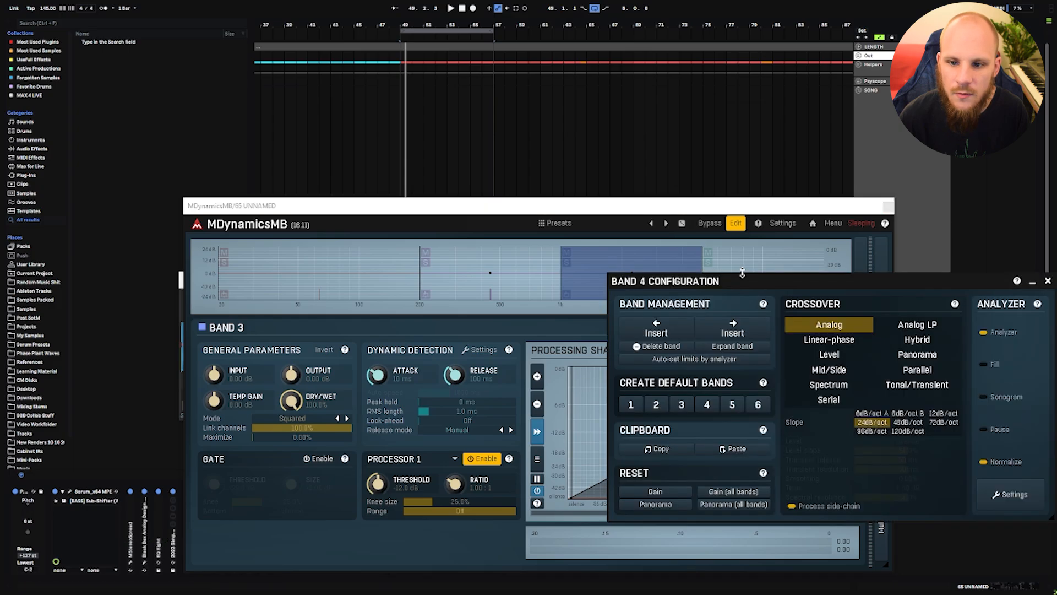
{"action": "left_click", "coordinate": [755, 405]}
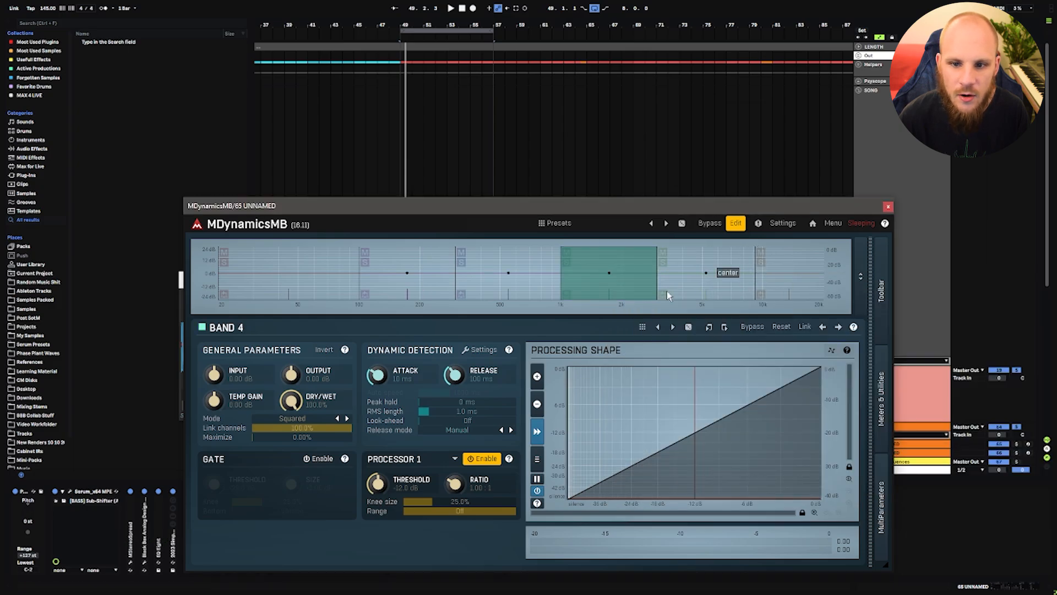
Crowd the second MDynamicsMB's crossovers together between about 5 and 10 kHz, start playback and close its window.
{"action": "left_click_drag", "start_coordinate": [697, 291], "coordinate": [743, 291]}
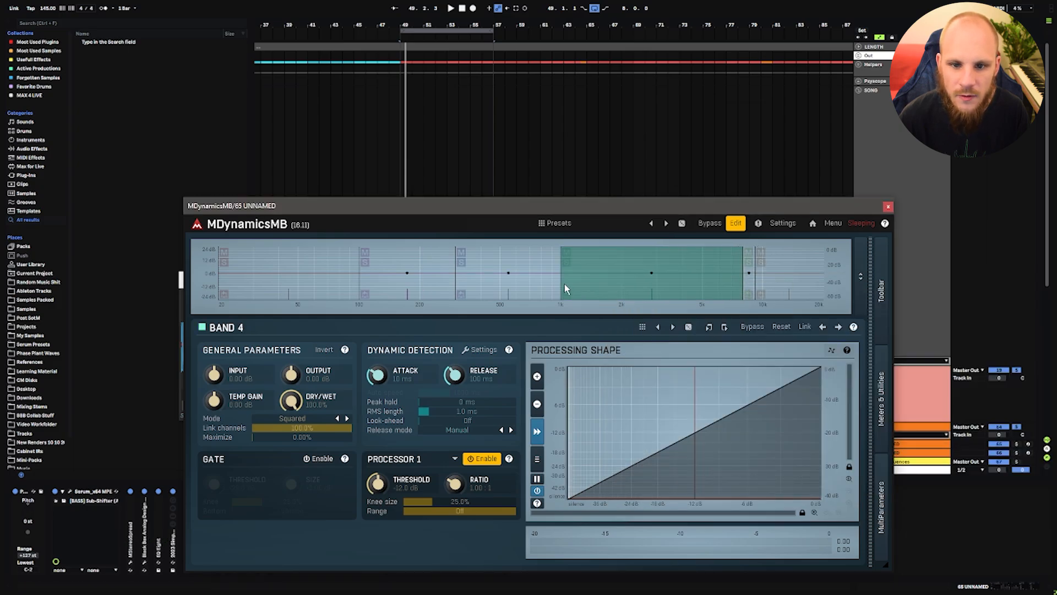
{"action": "left_click_drag", "start_coordinate": [577, 286], "coordinate": [728, 293]}
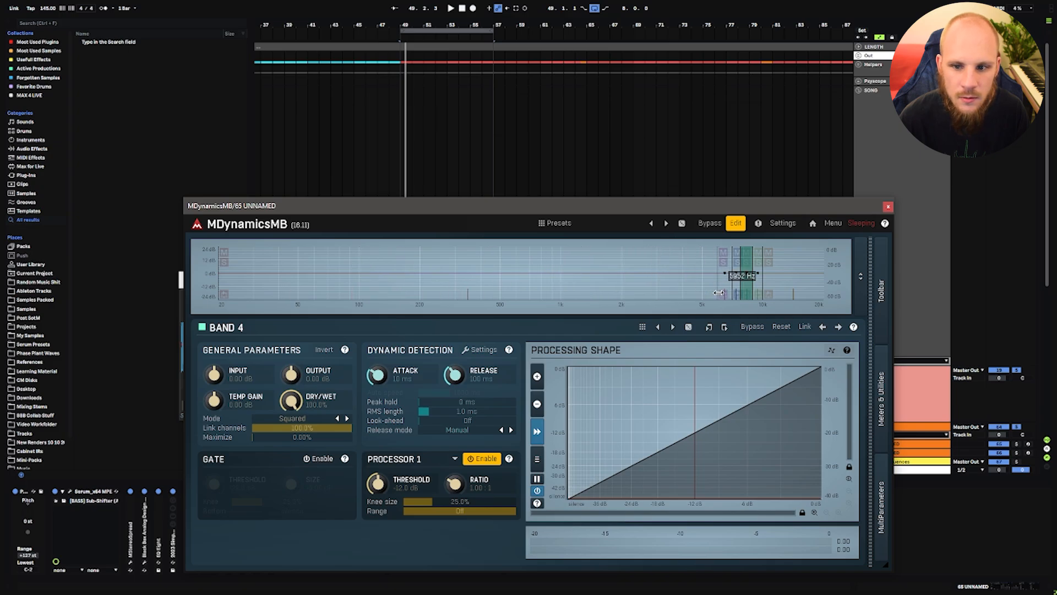
{"action": "key", "text": "space"}
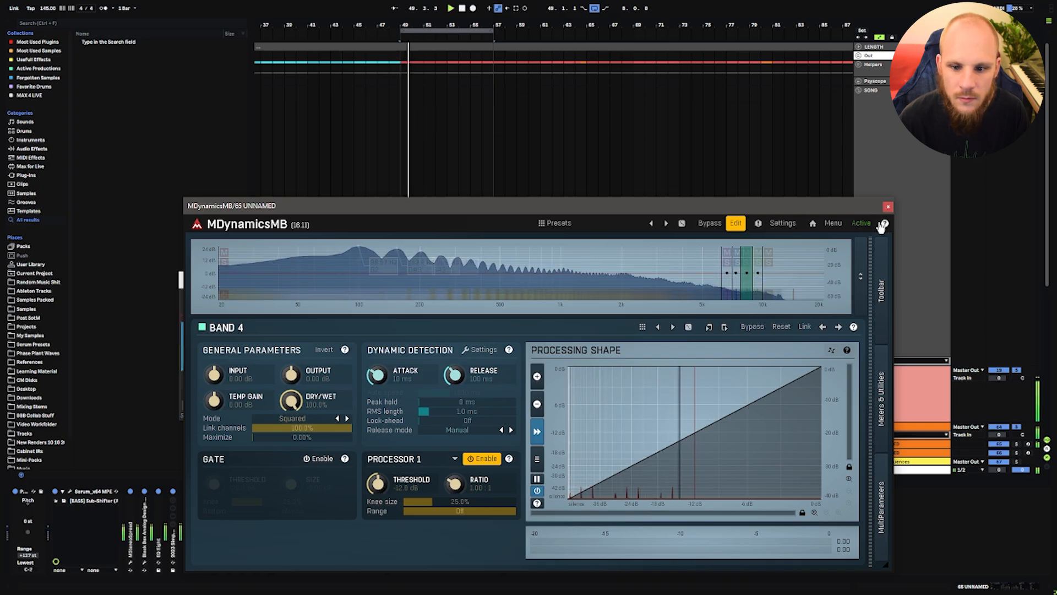
{"action": "left_click", "coordinate": [888, 207]}
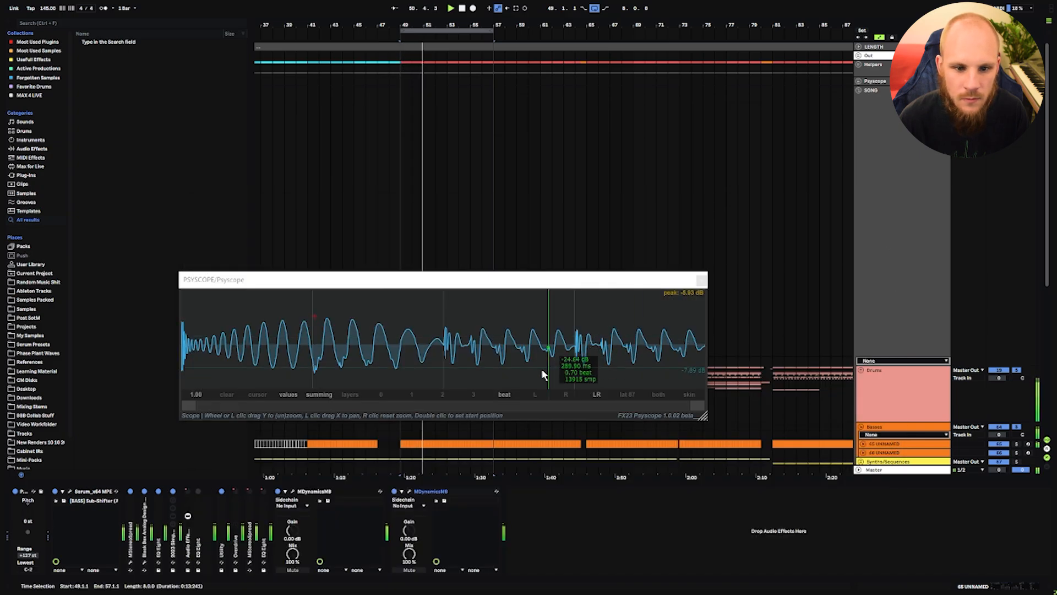
Zoom Psyscope in on a single bass note's start during playback and switch off the second MDynamicsMB for comparison.
{"action": "left_click_drag", "start_coordinate": [693, 404], "coordinate": [483, 404]}
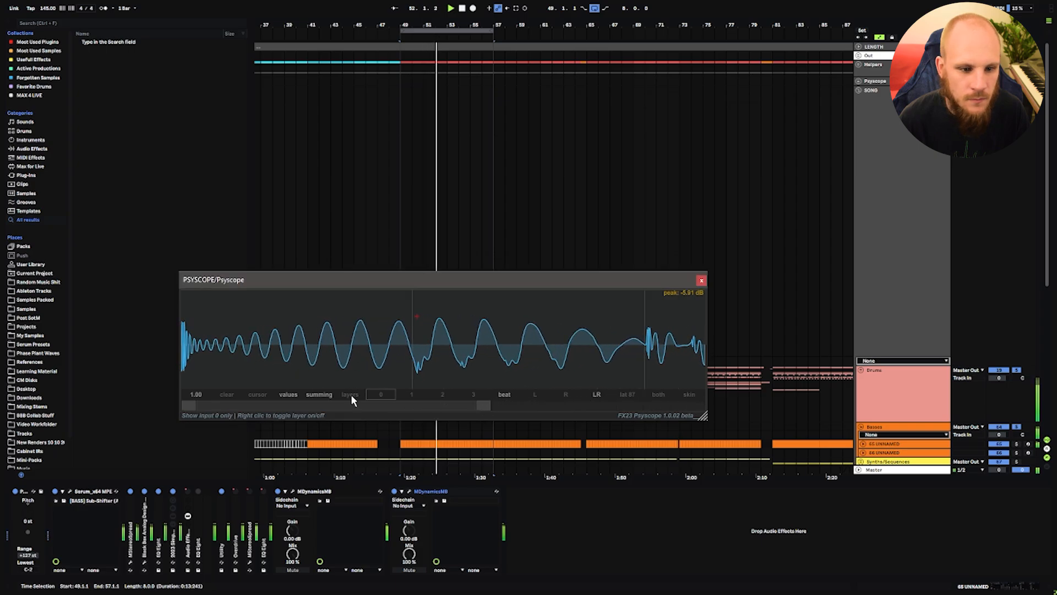
{"action": "left_click_drag", "start_coordinate": [198, 404], "coordinate": [462, 406]}
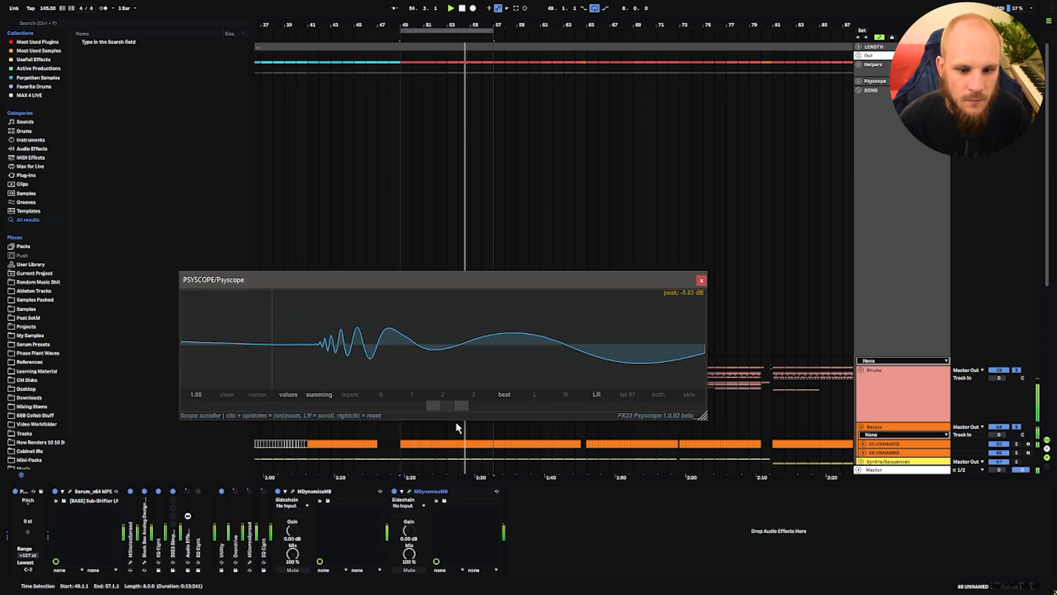
{"action": "left_click", "coordinate": [392, 492]}
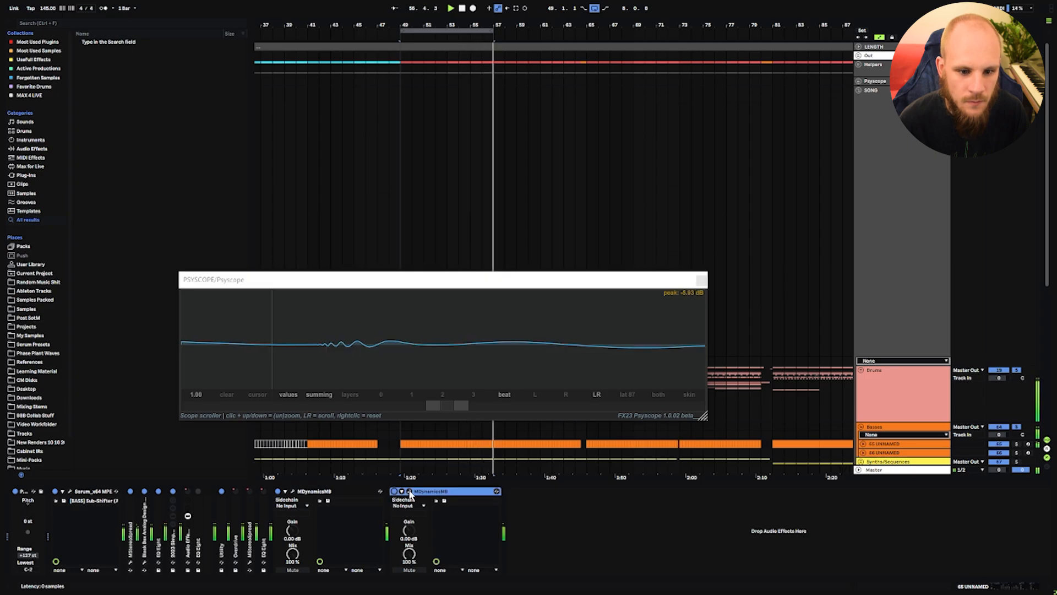
Reopen the second MDynamicsMB, nudge a crossover near 7 kHz and check its band configuration, with Psyscope adjusted to compare the note start.
{"action": "left_click_drag", "start_coordinate": [466, 406], "coordinate": [496, 410]}
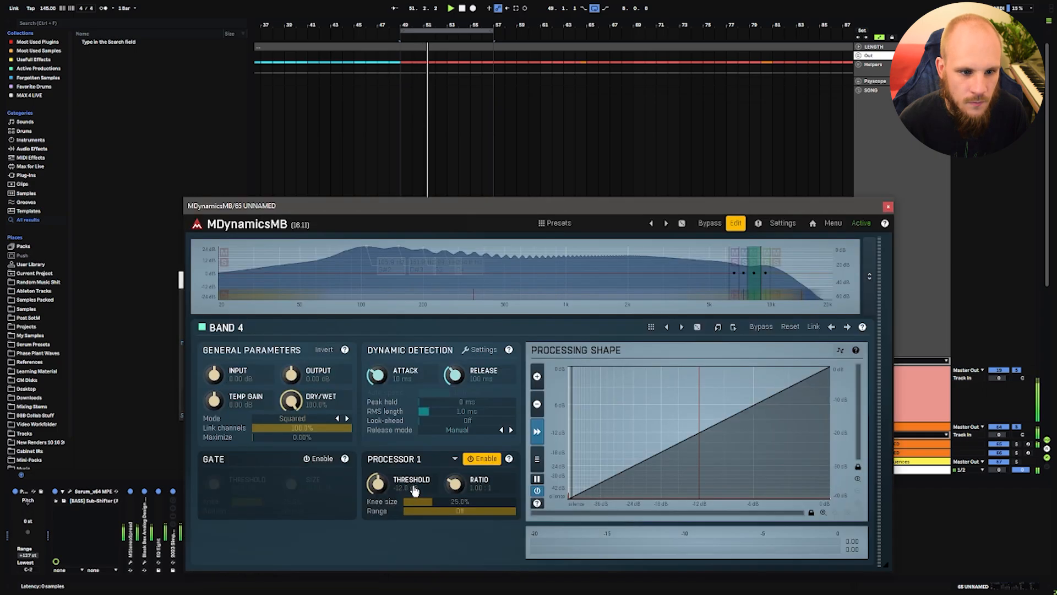
{"action": "left_click", "coordinate": [409, 491]}
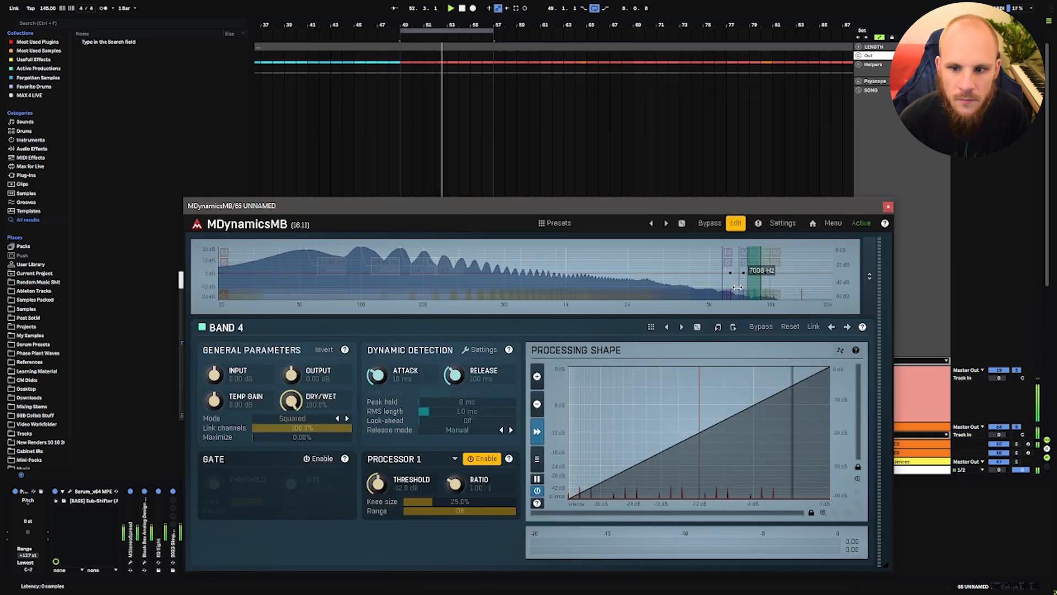
{"action": "left_click_drag", "start_coordinate": [734, 288], "coordinate": [735, 288]}
{"action": "right_click", "coordinate": [689, 294]}
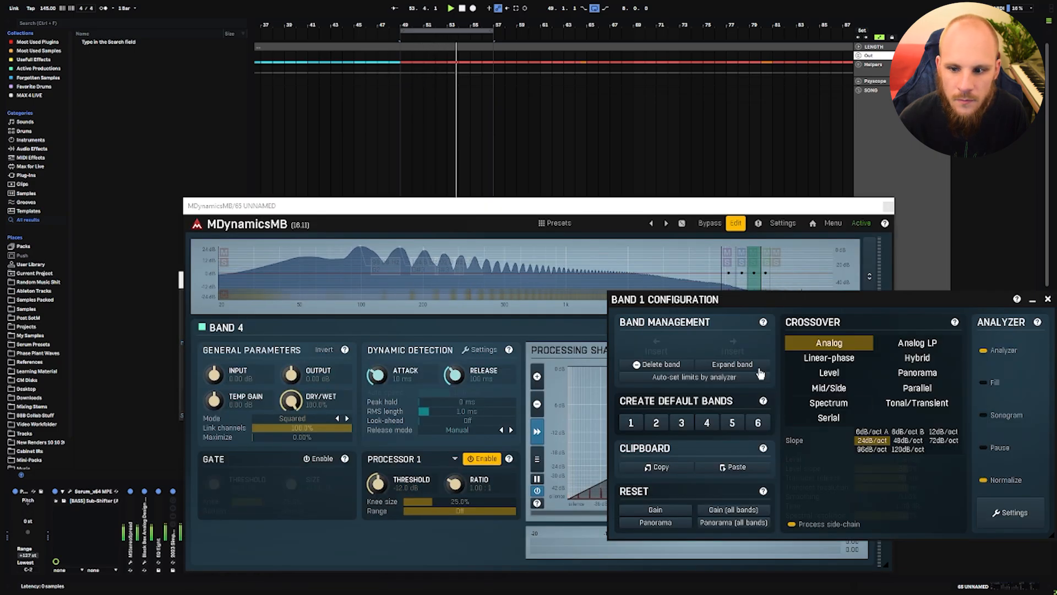
{"action": "left_click", "coordinate": [1048, 299]}
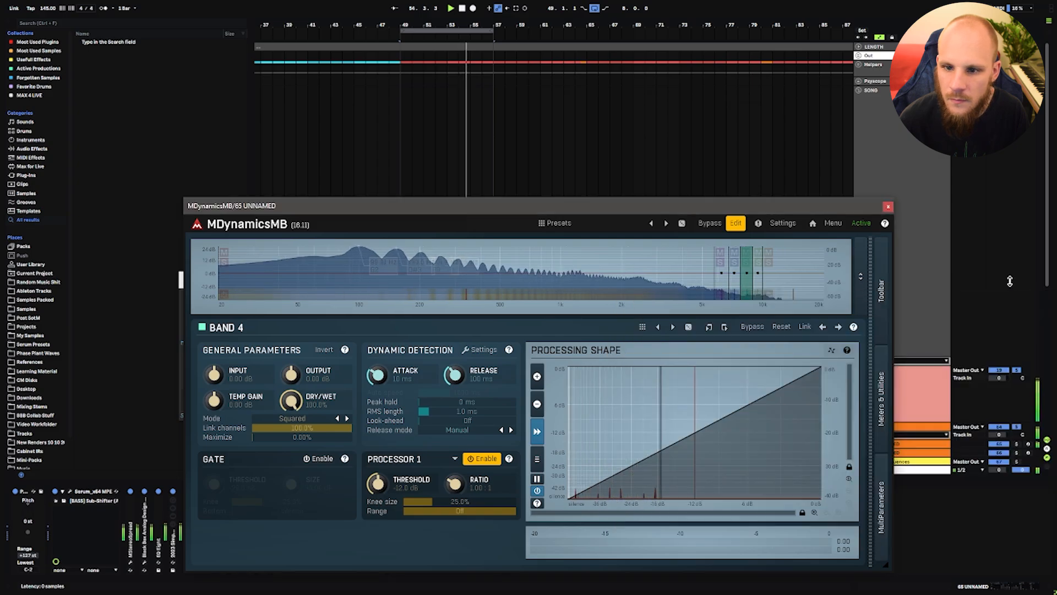
{"action": "left_click", "coordinate": [888, 206]}
{"action": "left_click_drag", "start_coordinate": [497, 407], "coordinate": [464, 408]}
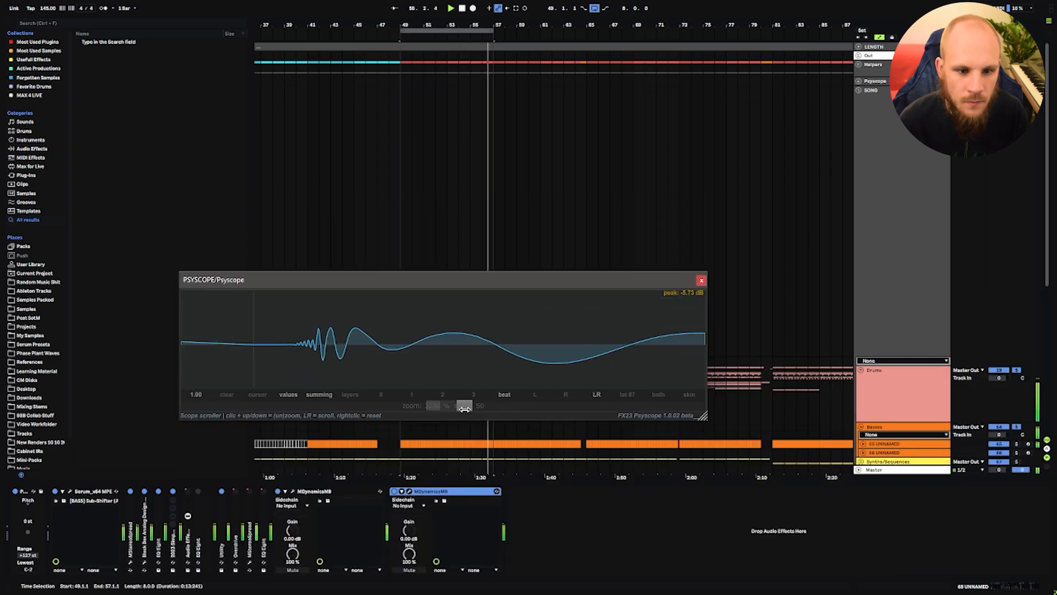
Spread the second MDynamicsMB's crossovers wider apart, across about 4 to 12 kHz, and close its window.
{"action": "left_click", "coordinate": [409, 491]}
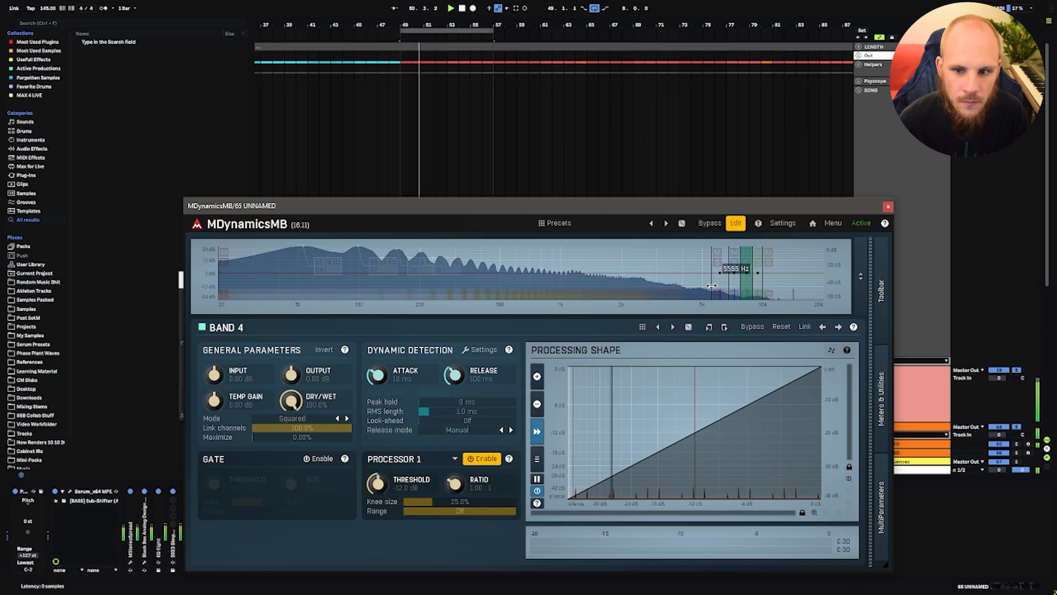
{"action": "left_click_drag", "start_coordinate": [728, 285], "coordinate": [773, 289]}
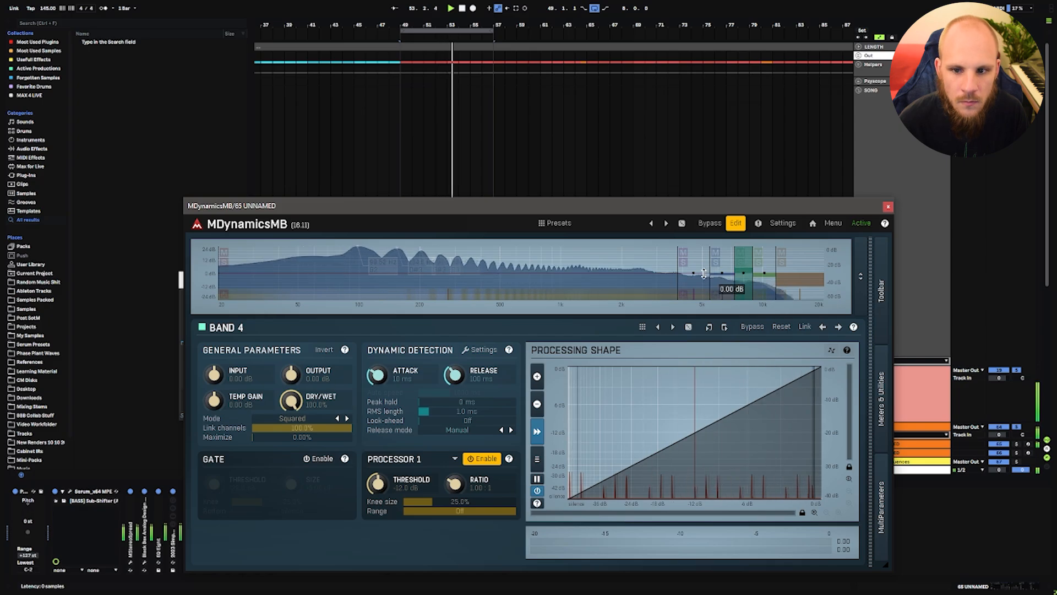
{"action": "left_click", "coordinate": [887, 206]}
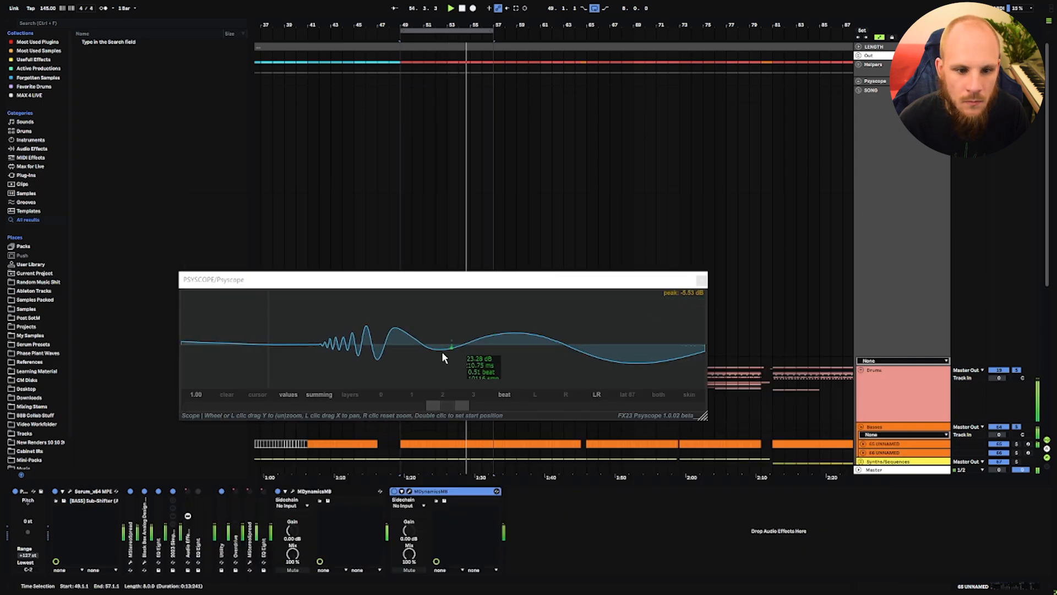
Zoom Psyscope back out to the full waveform, return its view to the start and stop playback.
{"action": "left_click_drag", "start_coordinate": [469, 410], "coordinate": [515, 401]}
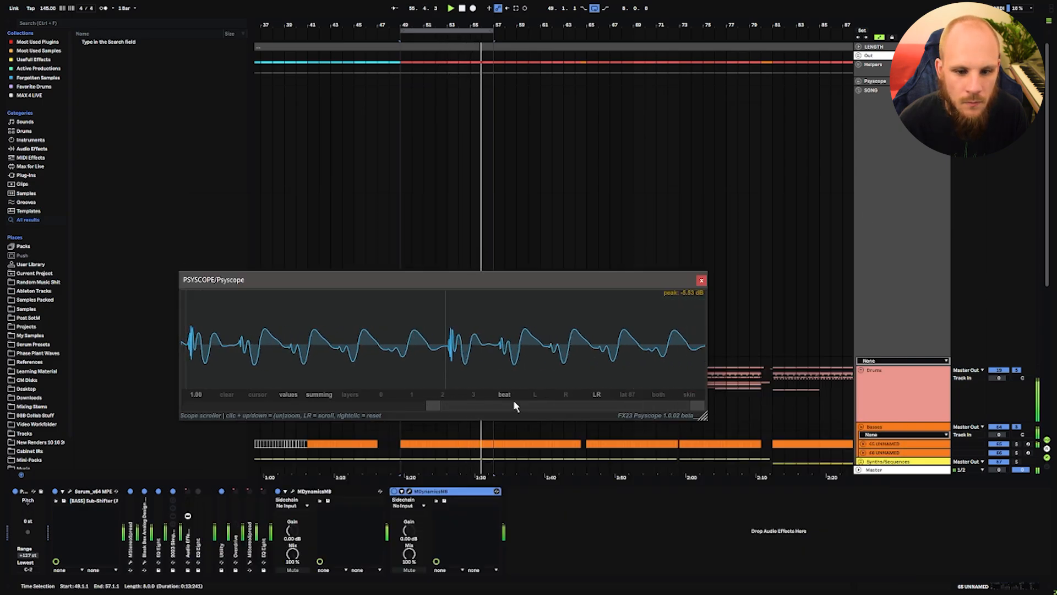
{"action": "left_click_drag", "start_coordinate": [433, 405], "coordinate": [171, 405]}
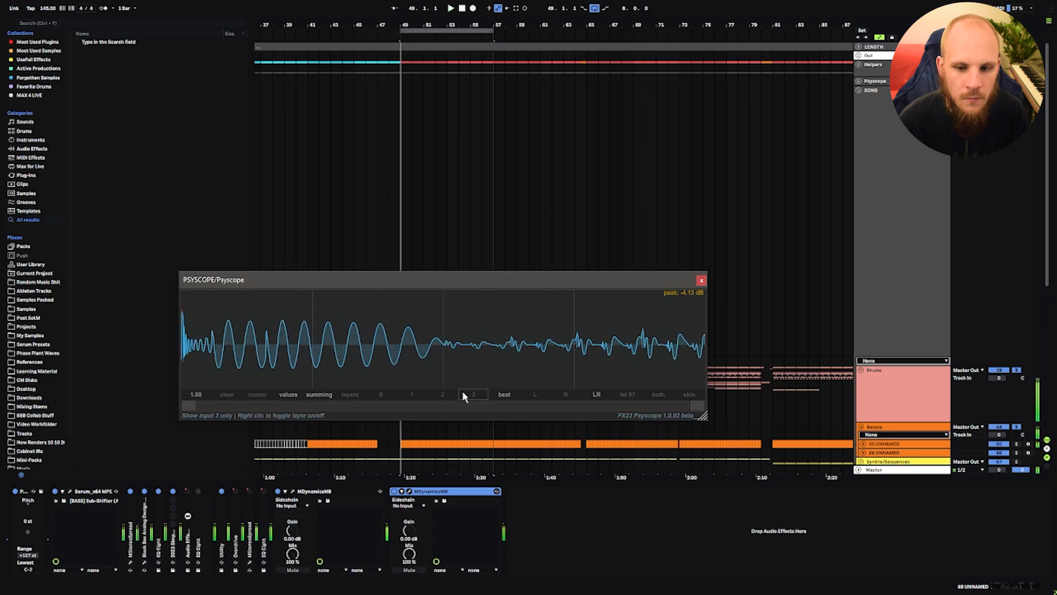
{"action": "key", "text": "space"}
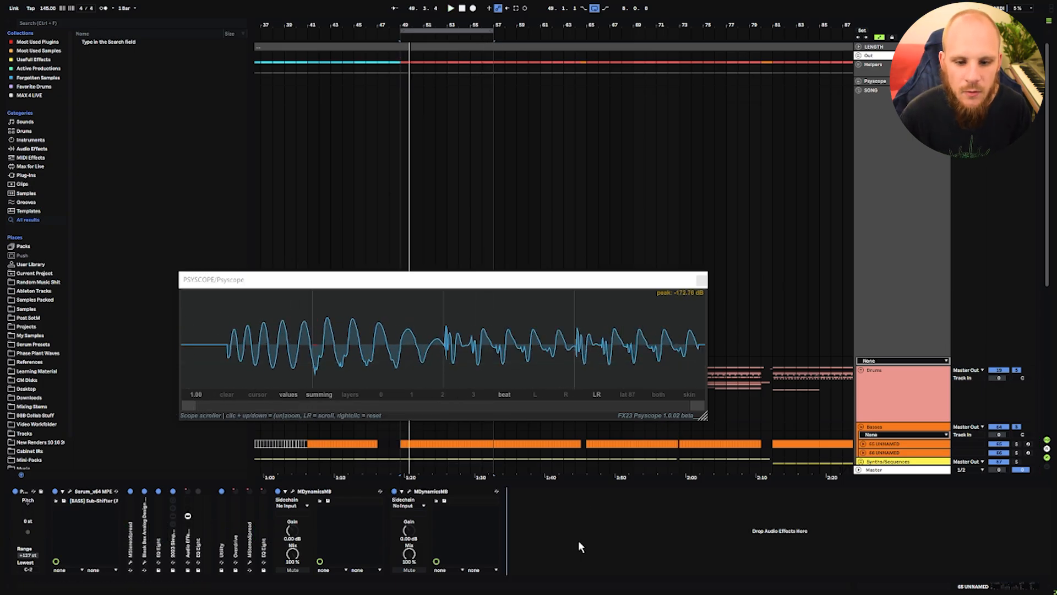
Append an EQ Eight with a high cut at 8.80 kHz and an LFOTool to the end of 65 UNNAMED's device chain.
{"action": "right_click", "coordinate": [578, 540]}
{"action": "left_click", "coordinate": [622, 472]}
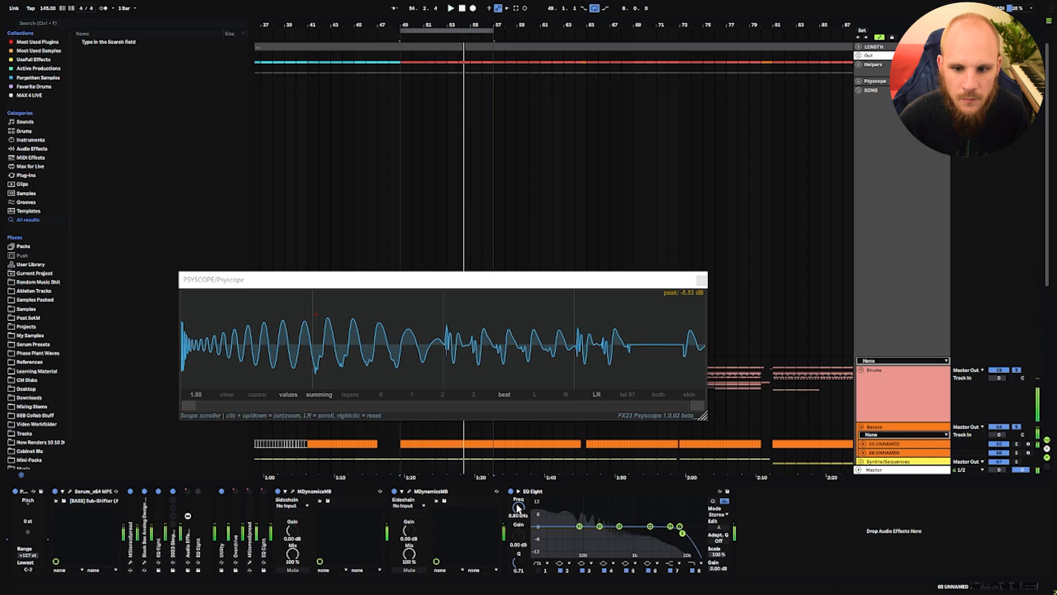
{"action": "right_click", "coordinate": [763, 525]}
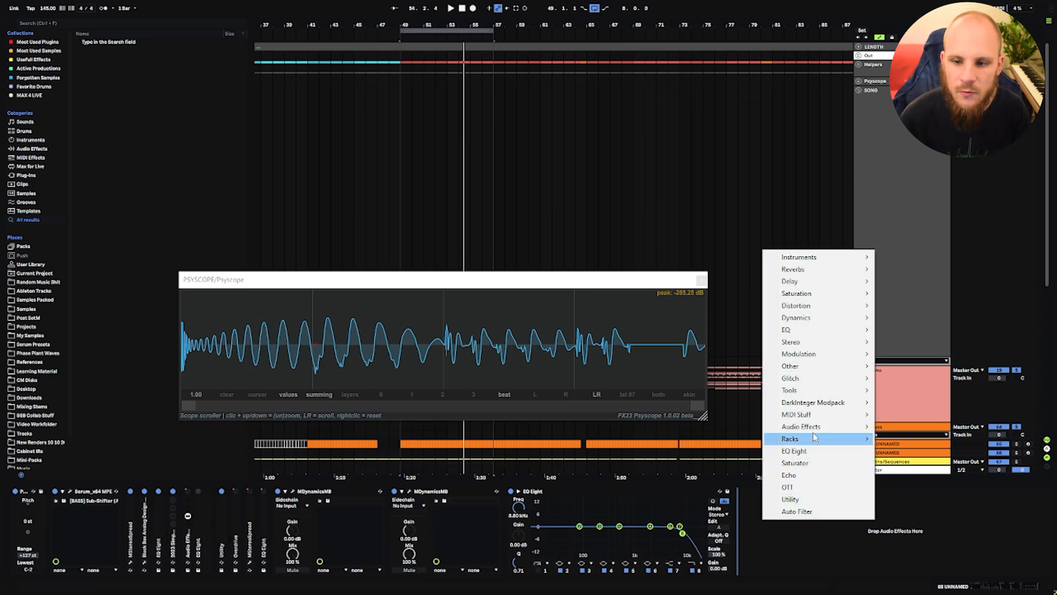
{"action": "mouse_move", "coordinate": [844, 360]}
{"action": "left_click", "coordinate": [925, 528]}
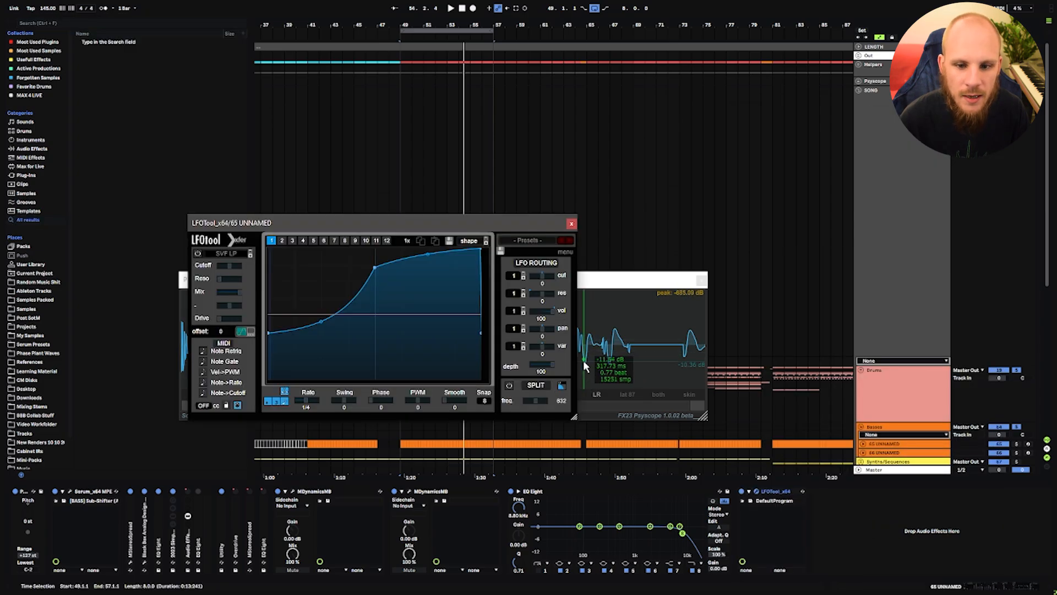
Set LFOTool's rate to 1/16, flatten its volume curve at full level and set the timing offset to -160 during playback.
{"action": "left_click_drag", "start_coordinate": [387, 227], "coordinate": [519, 241]}
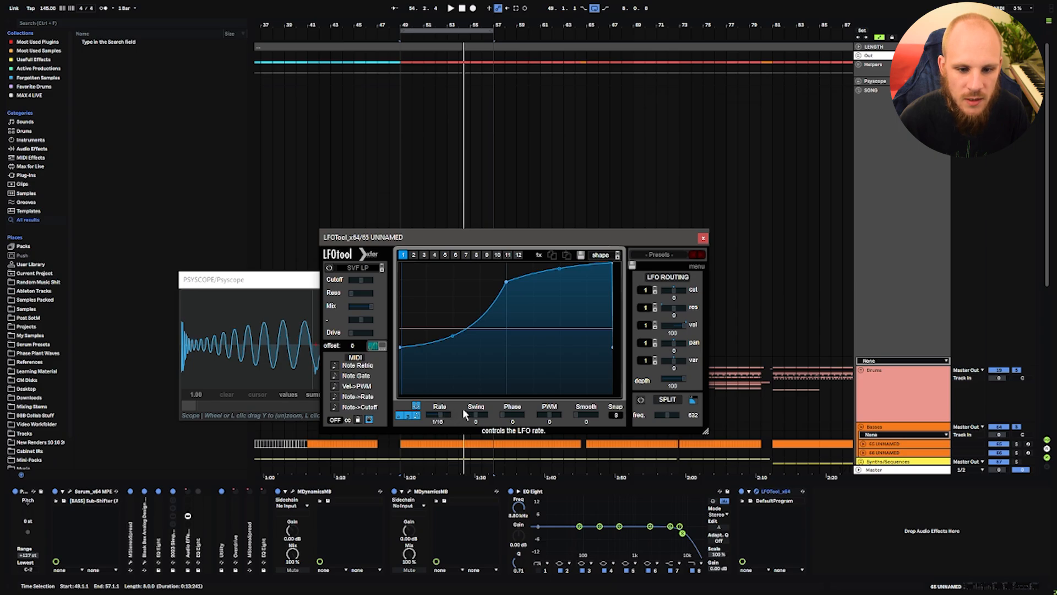
{"action": "left_click_drag", "start_coordinate": [400, 347], "coordinate": [400, 263]}
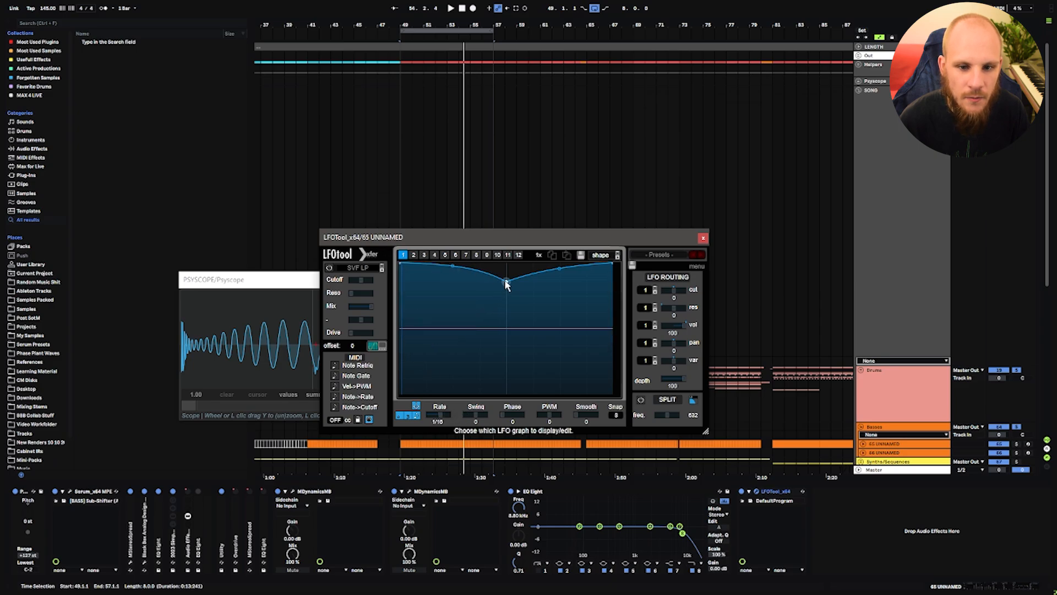
{"action": "left_click_drag", "start_coordinate": [506, 283], "coordinate": [488, 267]}
{"action": "key", "text": "space"}
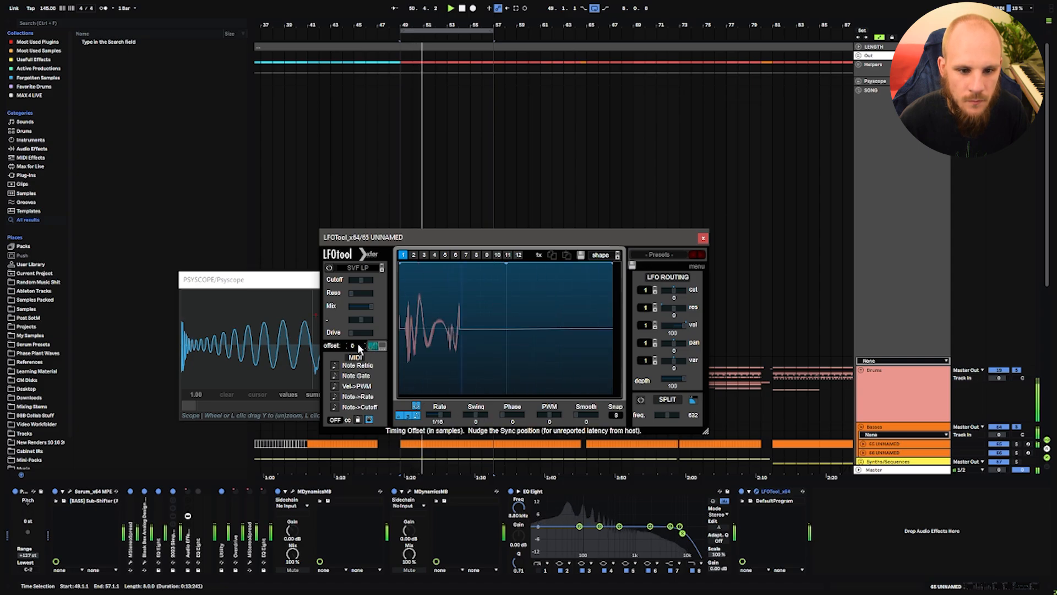
{"action": "left_click_drag", "start_coordinate": [353, 345], "coordinate": [360, 352]}
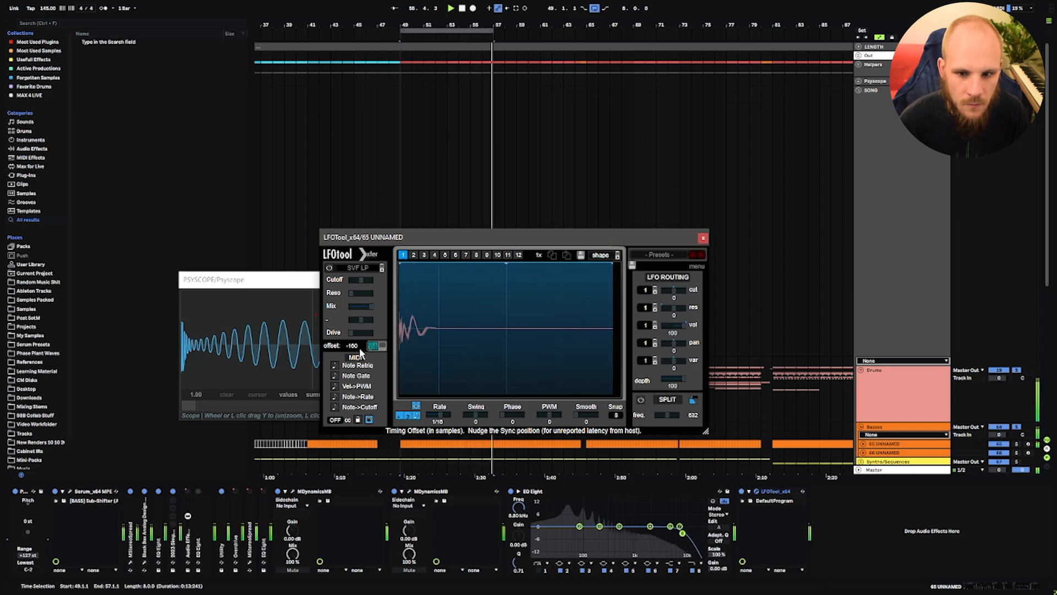
Add a point near the start of LFOTool's curve, pull it down into a short, quickly recovering dip and stop playback.
{"action": "double_click", "coordinate": [412, 267]}
{"action": "left_click_drag", "start_coordinate": [412, 267], "coordinate": [410, 301]}
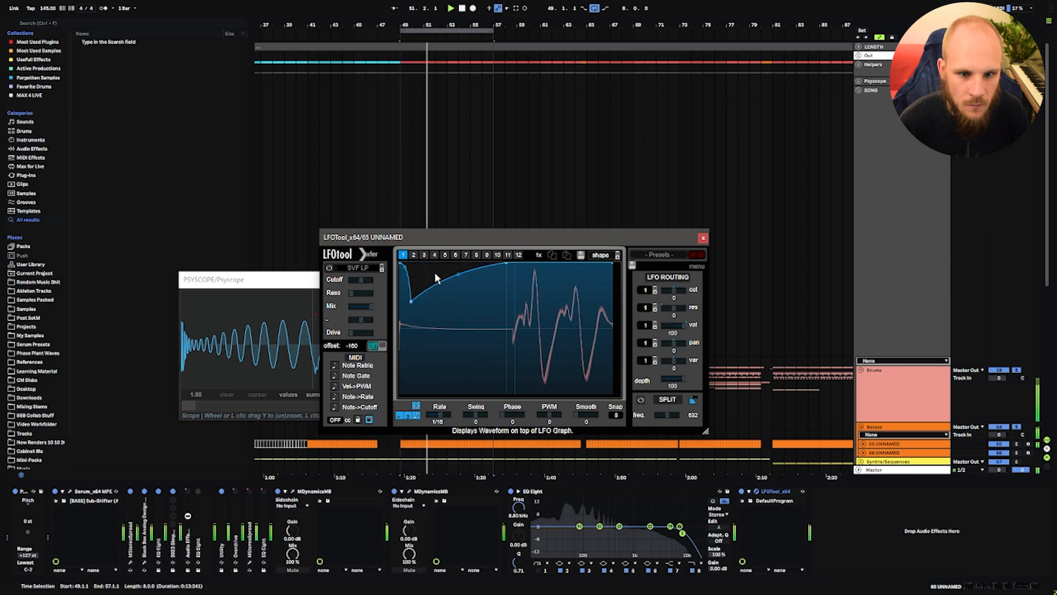
{"action": "left_click_drag", "start_coordinate": [458, 275], "coordinate": [440, 249]}
{"action": "left_click_drag", "start_coordinate": [411, 302], "coordinate": [412, 318]}
{"action": "left_click_drag", "start_coordinate": [400, 240], "coordinate": [419, 92]}
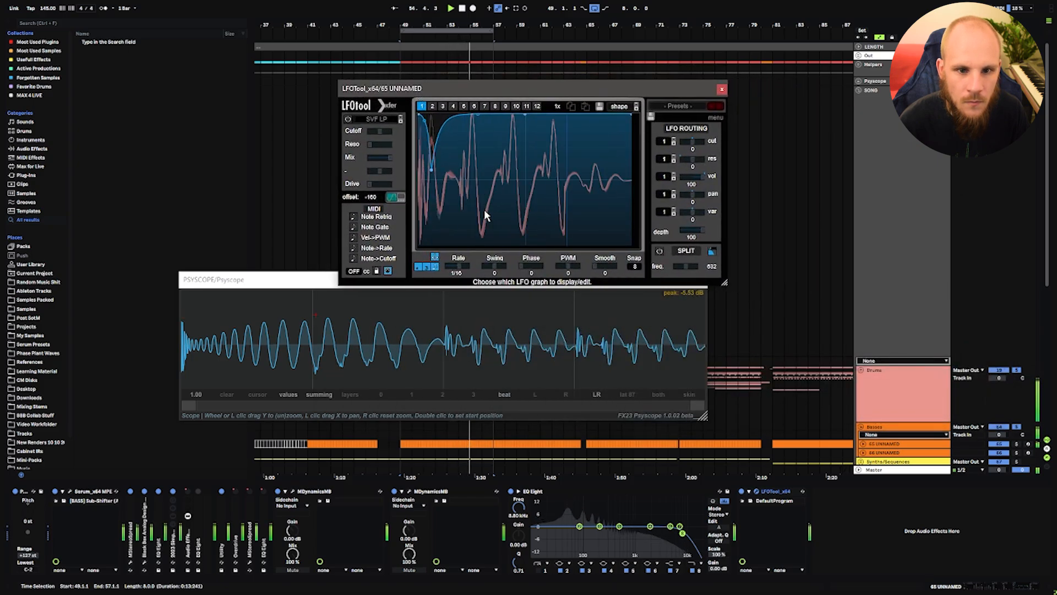
{"action": "key", "text": "space"}
Open Serum, close LFOTool's window and arrange Psyscope above Serum so both the waveform and the oscillators are visible.
{"action": "left_click", "coordinate": [69, 491]}
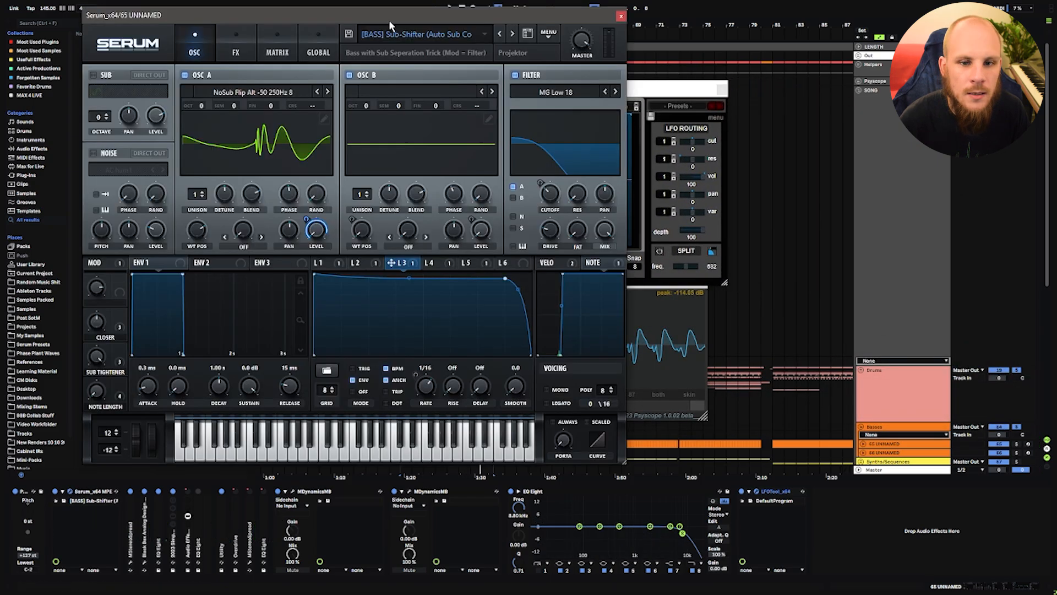
{"action": "left_click_drag", "start_coordinate": [389, 18], "coordinate": [610, 292]}
{"action": "left_click_drag", "start_coordinate": [308, 280], "coordinate": [161, 208]}
{"action": "left_click_drag", "start_coordinate": [454, 90], "coordinate": [686, 34]}
{"action": "left_click", "coordinate": [948, 29]}
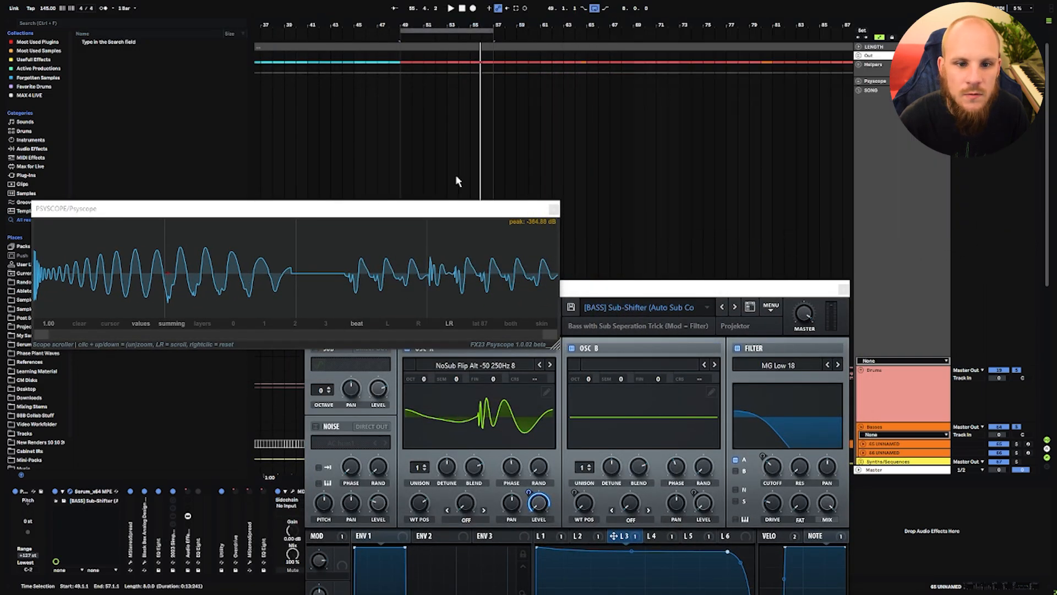
{"action": "left_click_drag", "start_coordinate": [434, 206], "coordinate": [572, 13]}
{"action": "key", "text": "space"}
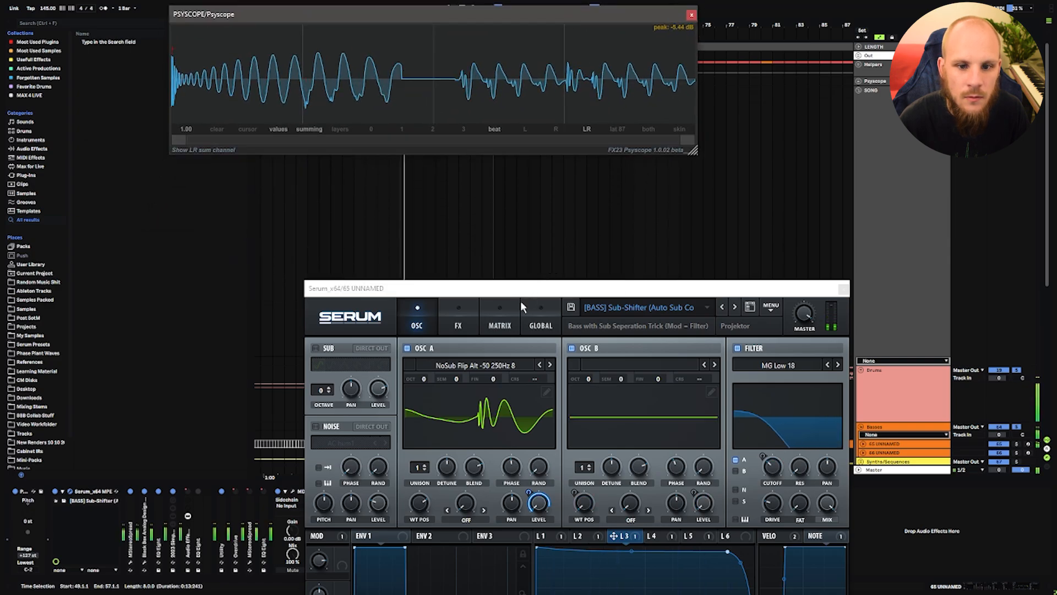
{"action": "left_click_drag", "start_coordinate": [520, 289], "coordinate": [448, 195]}
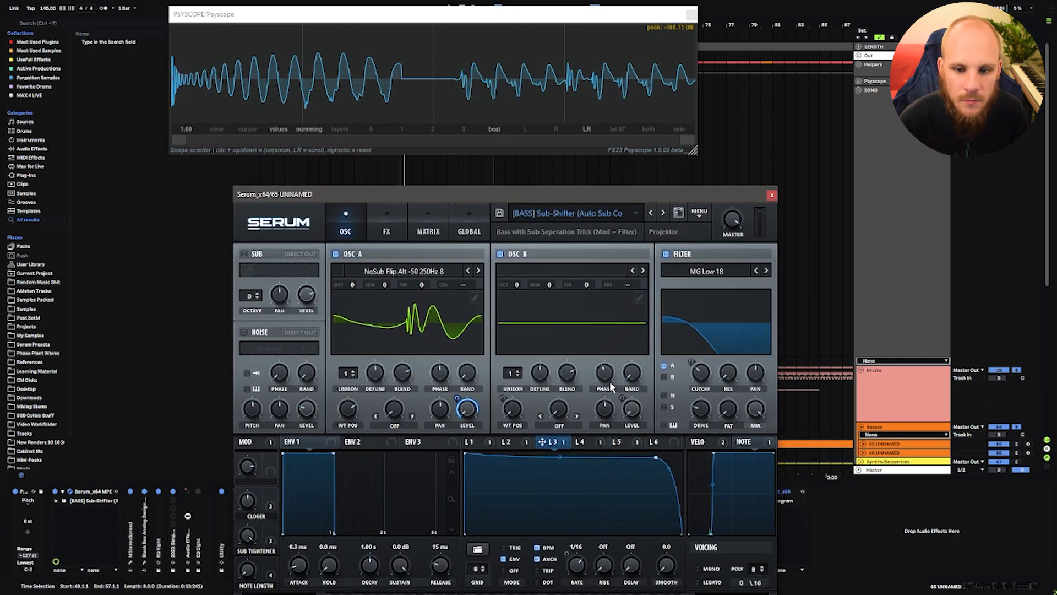
Try shifting OSC B's phase in Serum during playback while comparing the waveform in Psyscope, and close Serum.
{"action": "key", "text": "space"}
{"action": "mouse_move", "coordinate": [605, 372]}
{"action": "mouse_move", "coordinate": [605, 375]}
{"action": "left_mouse_down"}
{"action": "mouse_move", "coordinate": [644, 346]}
{"action": "mouse_move", "coordinate": [599, 390]}
{"action": "mouse_move", "coordinate": [592, 431]}
{"action": "mouse_move", "coordinate": [609, 387]}
{"action": "mouse_move", "coordinate": [593, 425]}
{"action": "mouse_move", "coordinate": [613, 396]}
{"action": "left_mouse_up"}
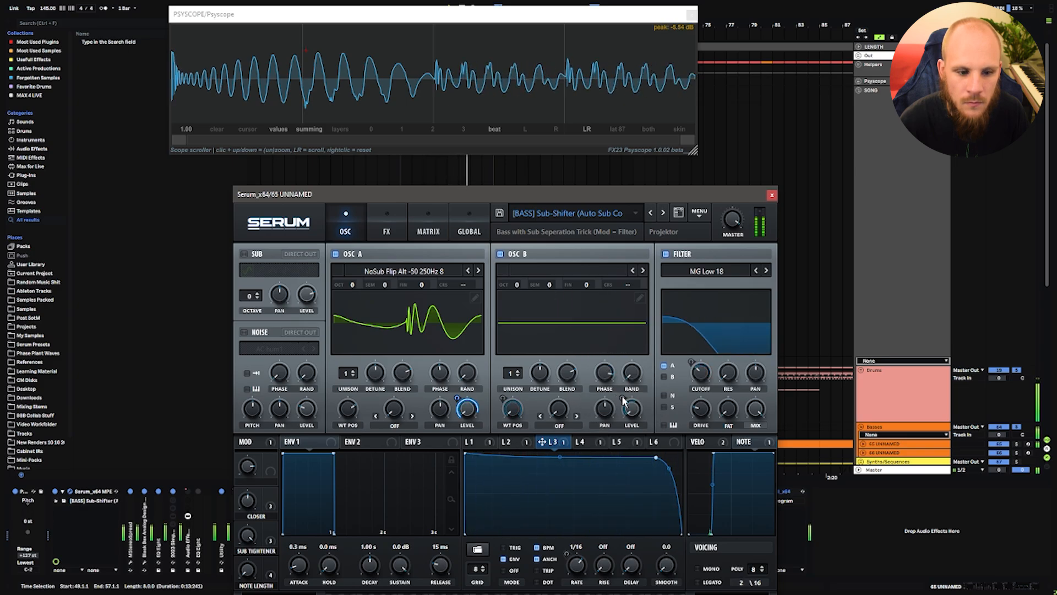
{"action": "left_click", "coordinate": [771, 194]}
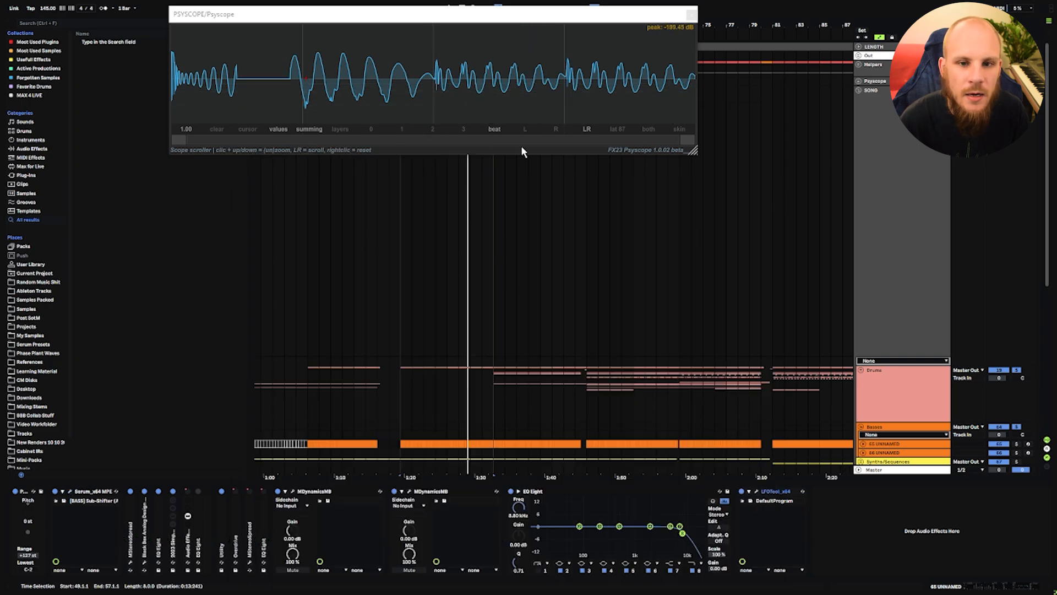
Reopen Serum, fine-tune OSC B's phase to about 158 degrees during playback and close its window.
{"action": "left_click", "coordinate": [69, 492]}
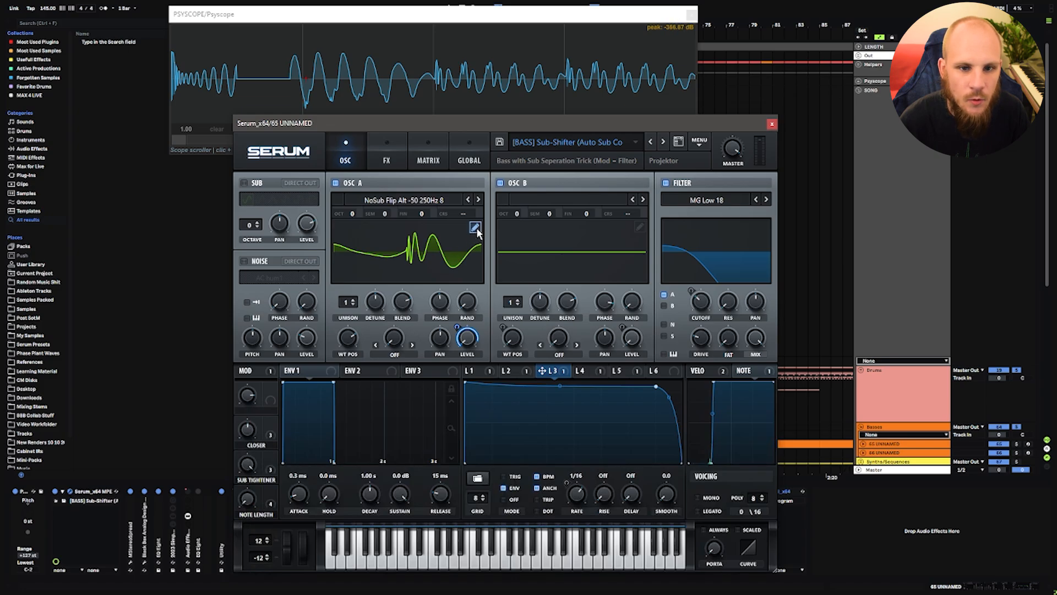
{"action": "left_click_drag", "start_coordinate": [605, 302], "coordinate": [599, 331]}
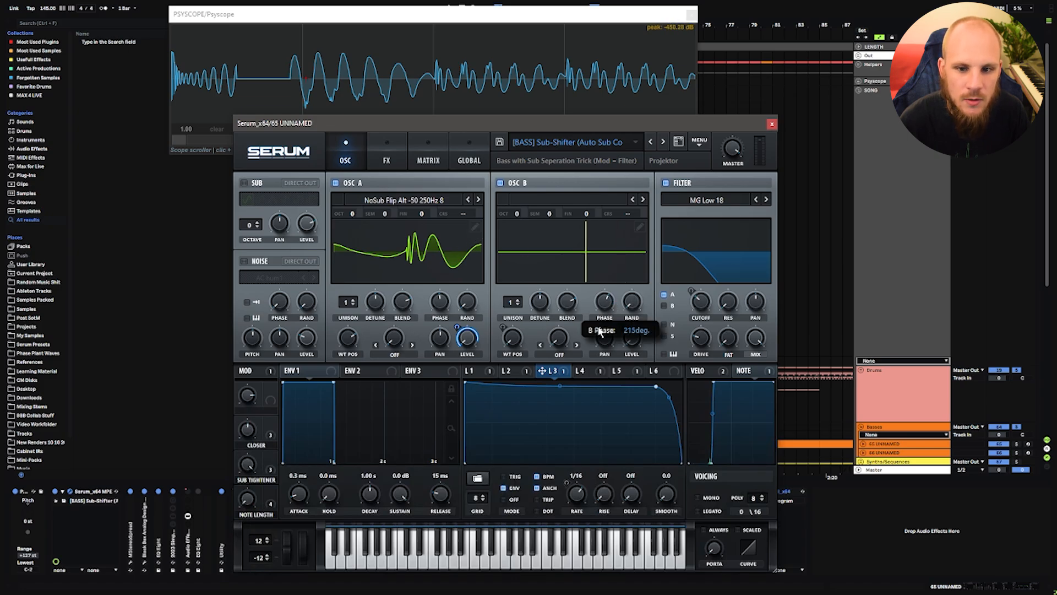
{"action": "key", "text": "space"}
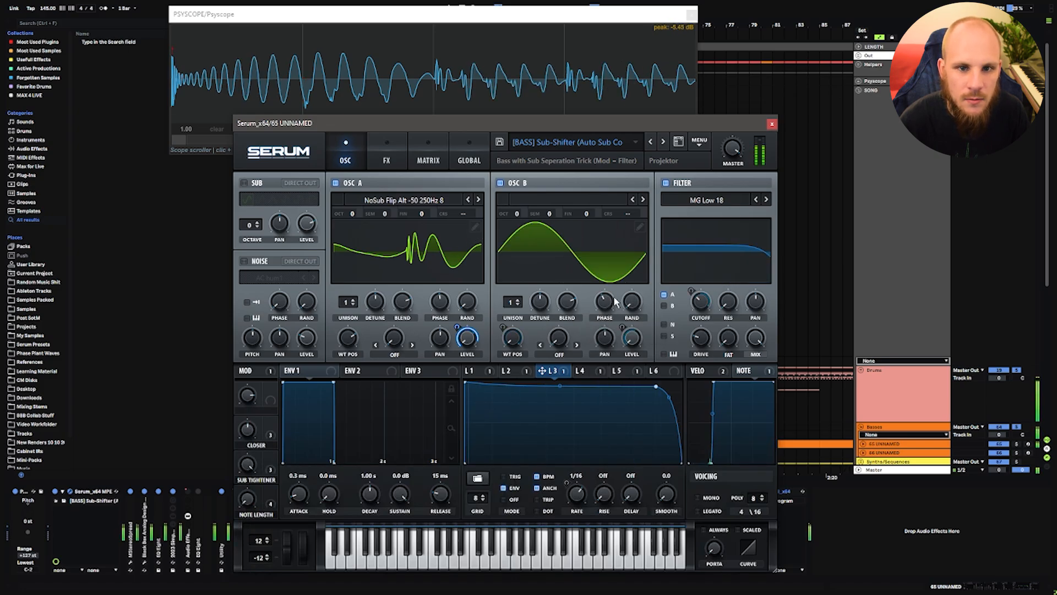
{"action": "left_click_drag", "start_coordinate": [609, 303], "coordinate": [609, 307]}
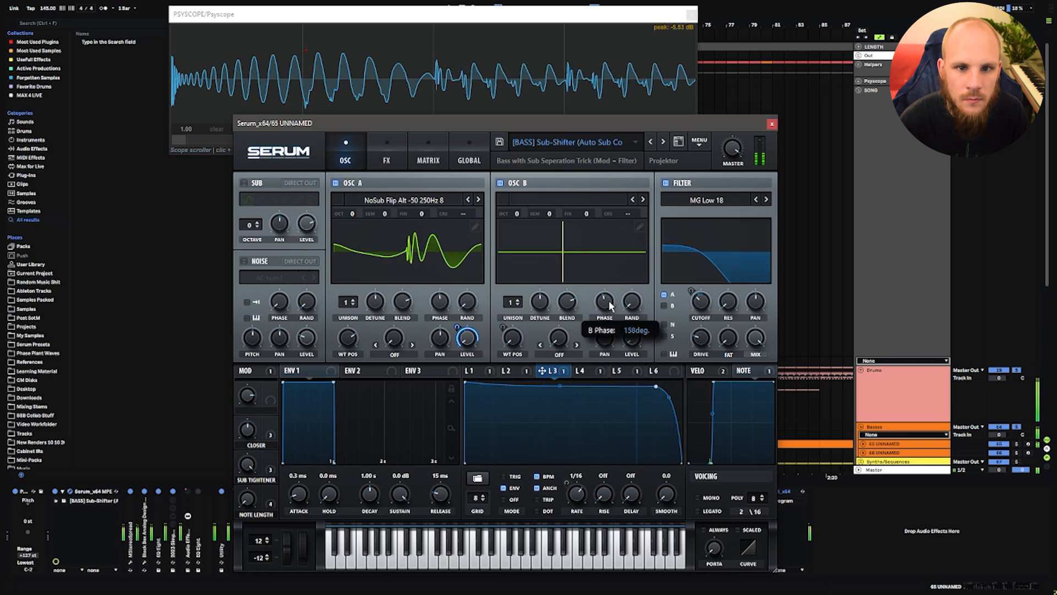
{"action": "left_click_drag", "start_coordinate": [609, 306], "coordinate": [605, 308]}
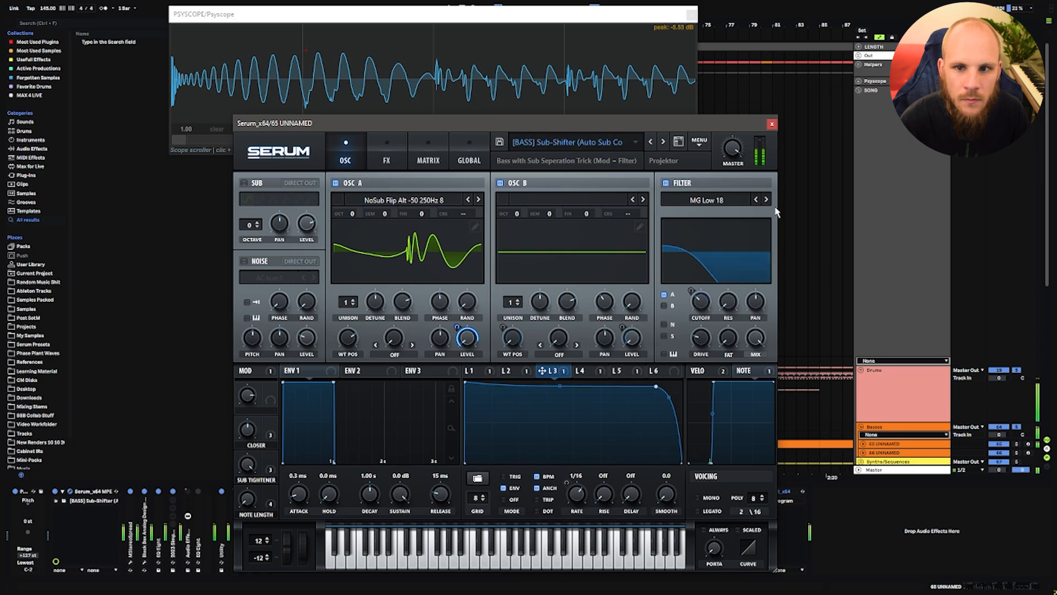
{"action": "left_click", "coordinate": [771, 124]}
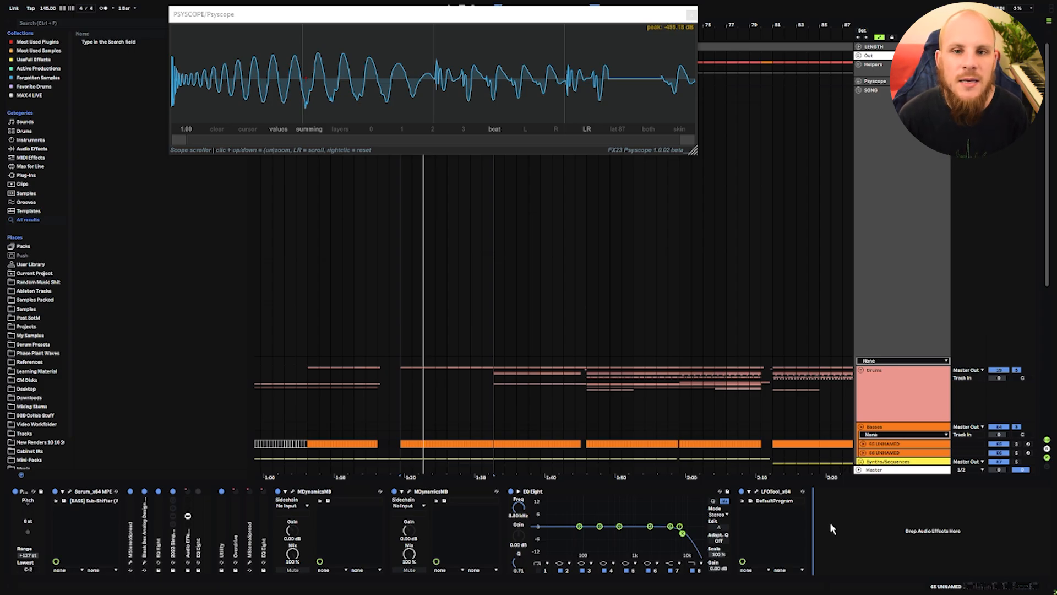
Add an EQ Eight after LFOTool with a boost of about 2.6 dB at 6.12 kHz during playback, and close Psyscope.
{"action": "key", "text": "space"}
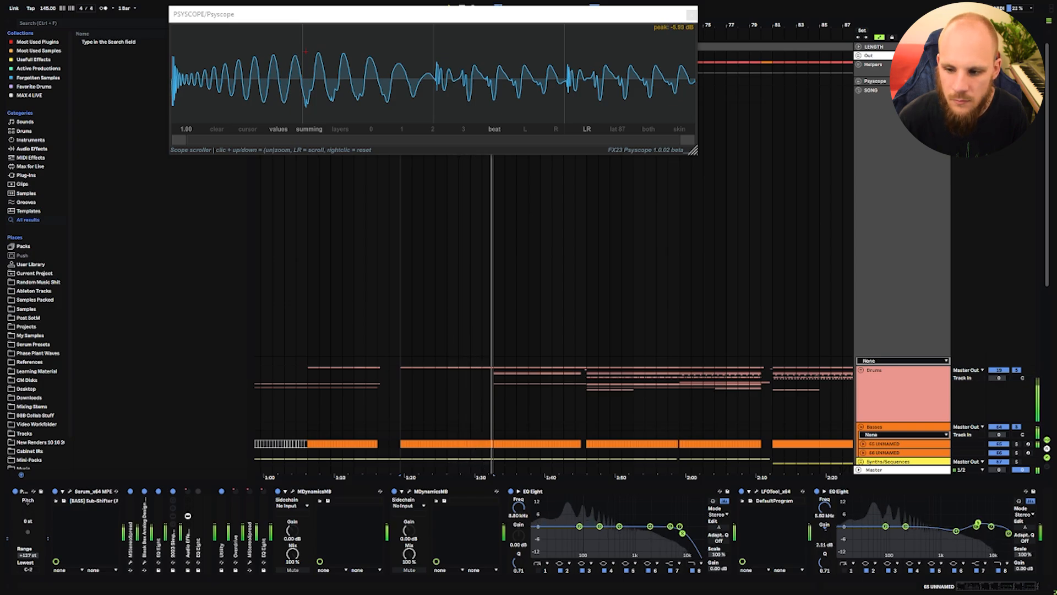
{"action": "left_click_drag", "start_coordinate": [978, 522], "coordinate": [980, 521]}
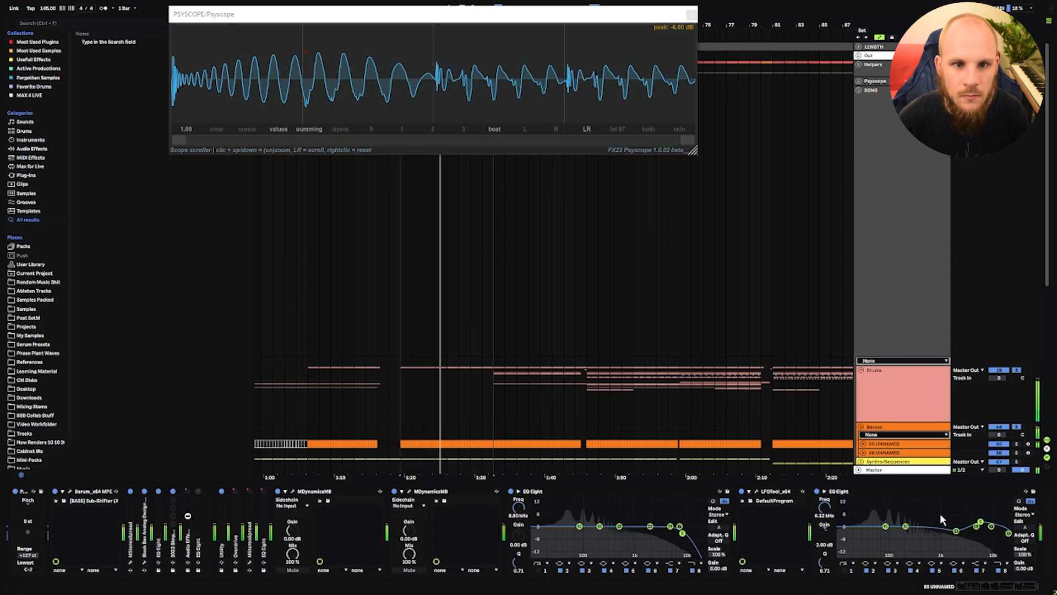
{"action": "left_click", "coordinate": [689, 15]}
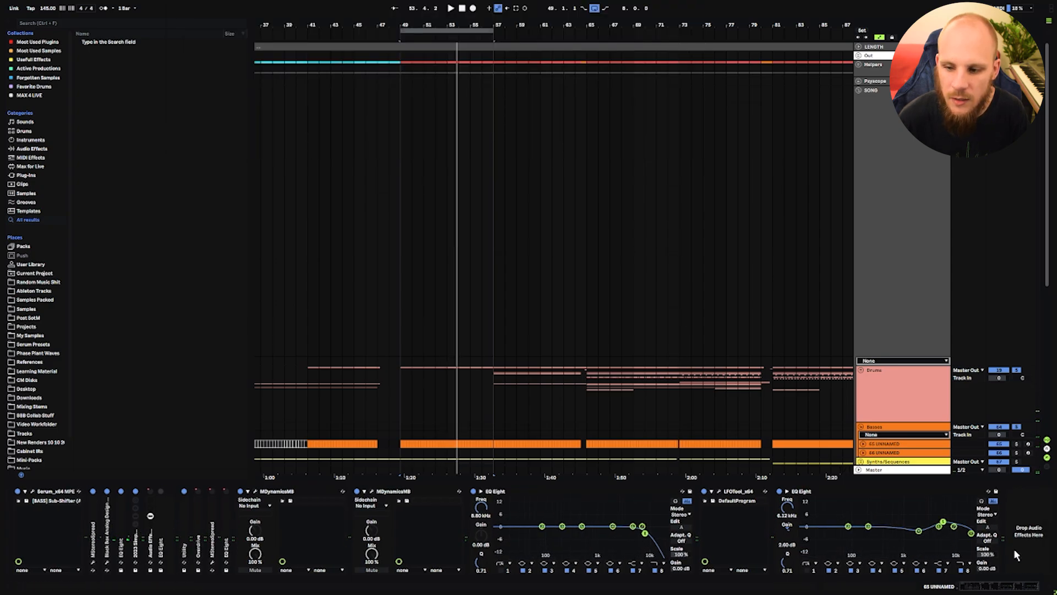
Add an MStereoSpread after the last EQ Eight with about 30% spread, 15 bands, 5482 Hz minimum and 20 kHz maximum frequency during playback.
{"action": "right_click", "coordinate": [1016, 555]}
{"action": "mouse_move", "coordinate": [985, 376]}
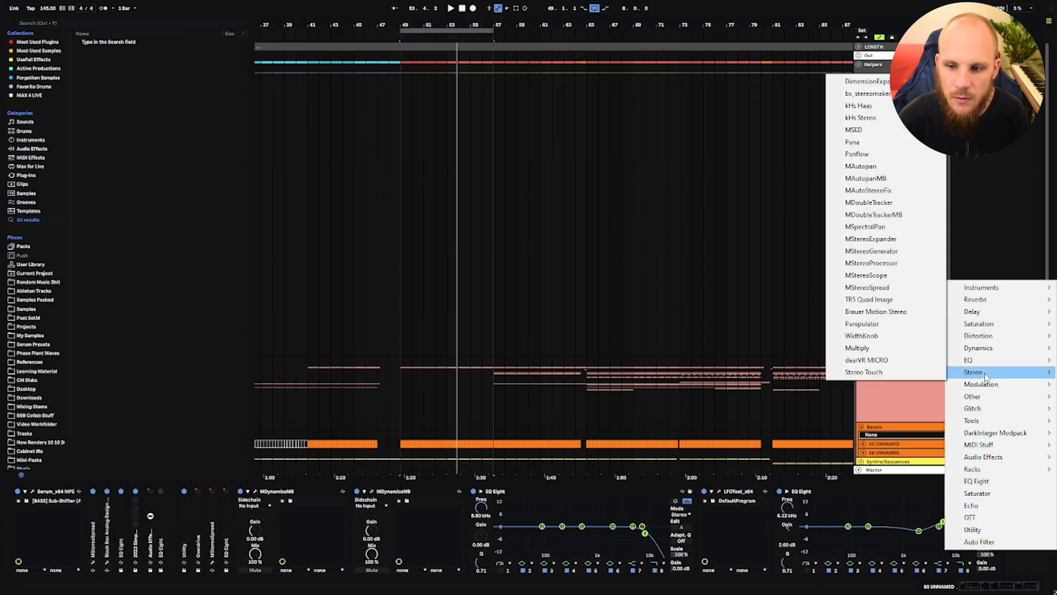
{"action": "left_click", "coordinate": [899, 290]}
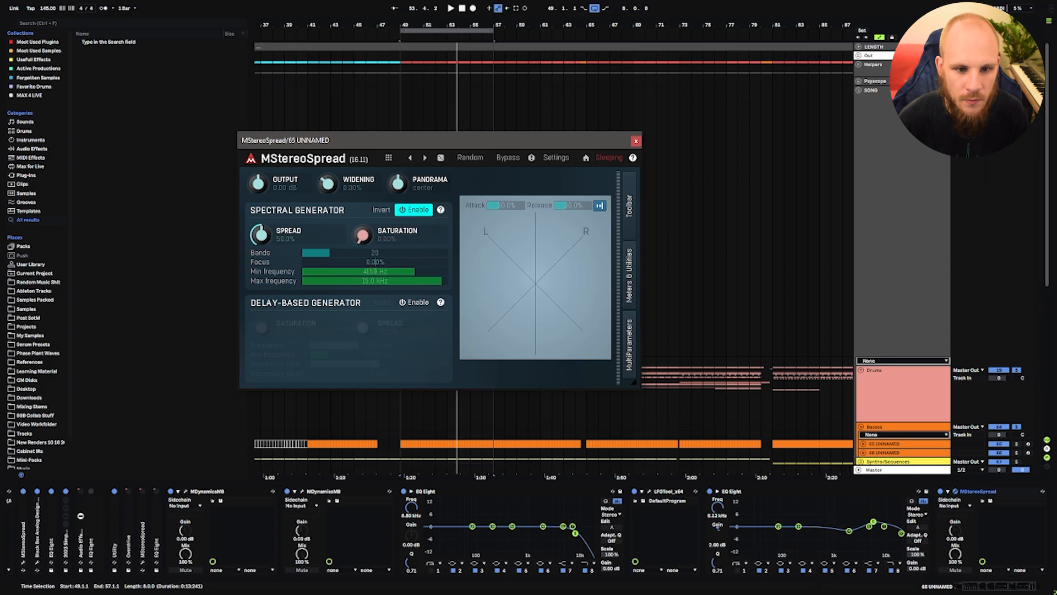
{"action": "key", "text": "space"}
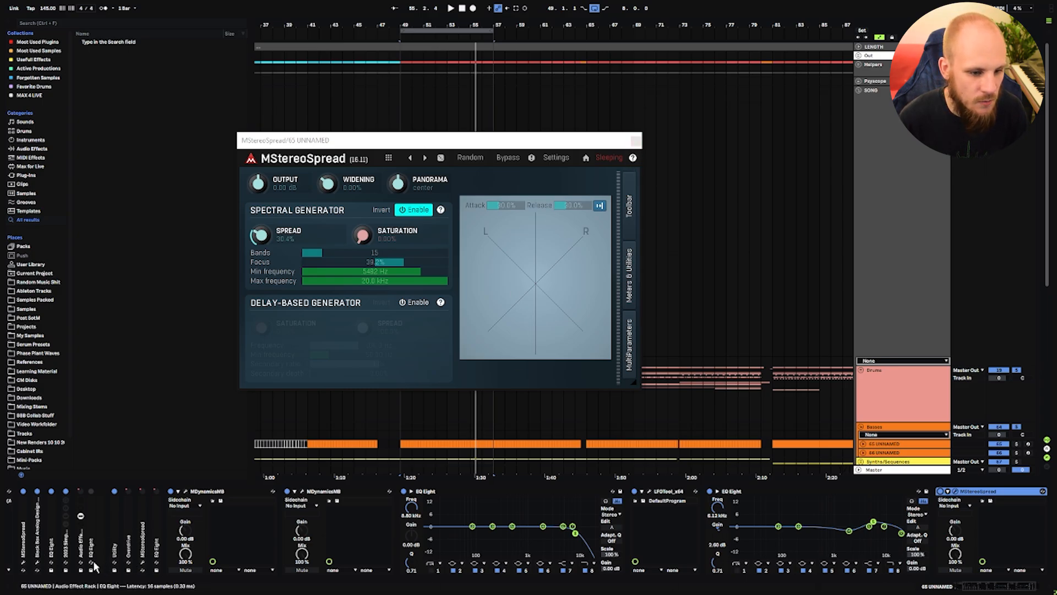
Open the chain's first MStereoSpread beside the new one and compare their settings and stereo fields during playback.
{"action": "left_click", "coordinate": [23, 562]}
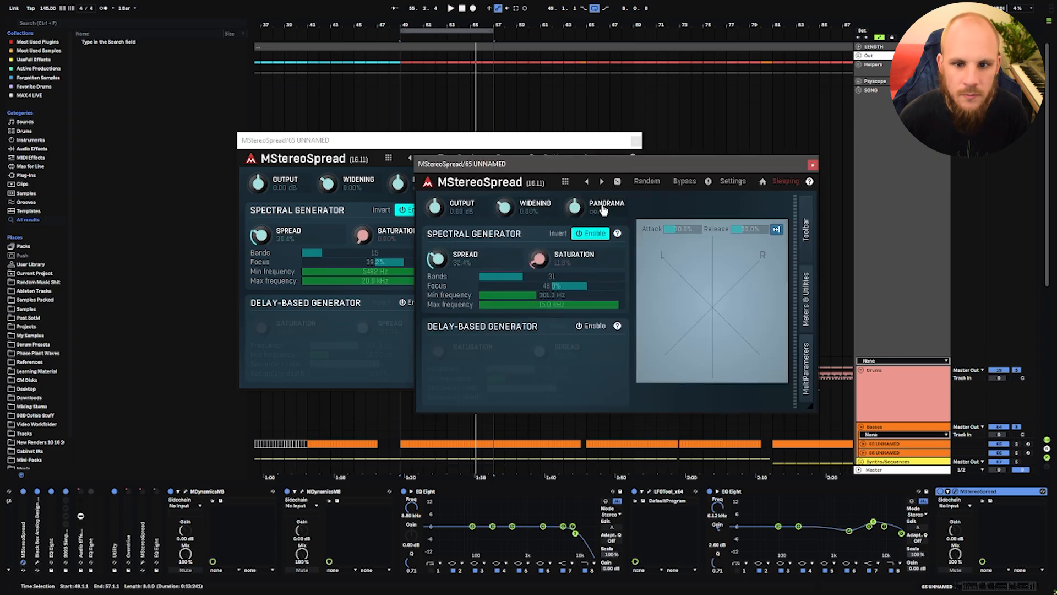
{"action": "left_click_drag", "start_coordinate": [604, 165], "coordinate": [775, 152]}
{"action": "key", "text": "space"}
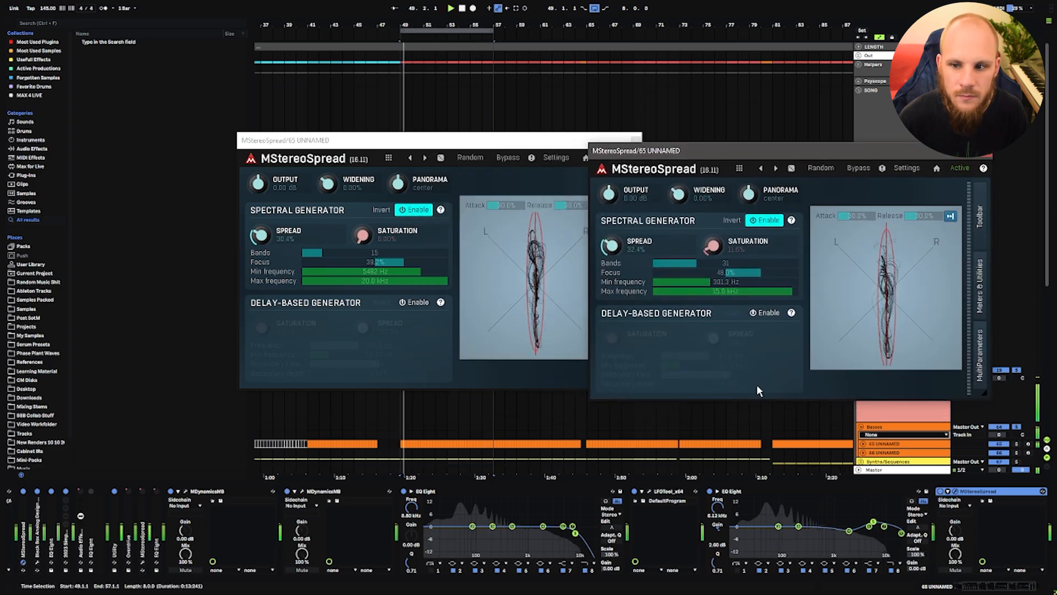
{"action": "left_click_drag", "start_coordinate": [573, 140], "coordinate": [526, 152]}
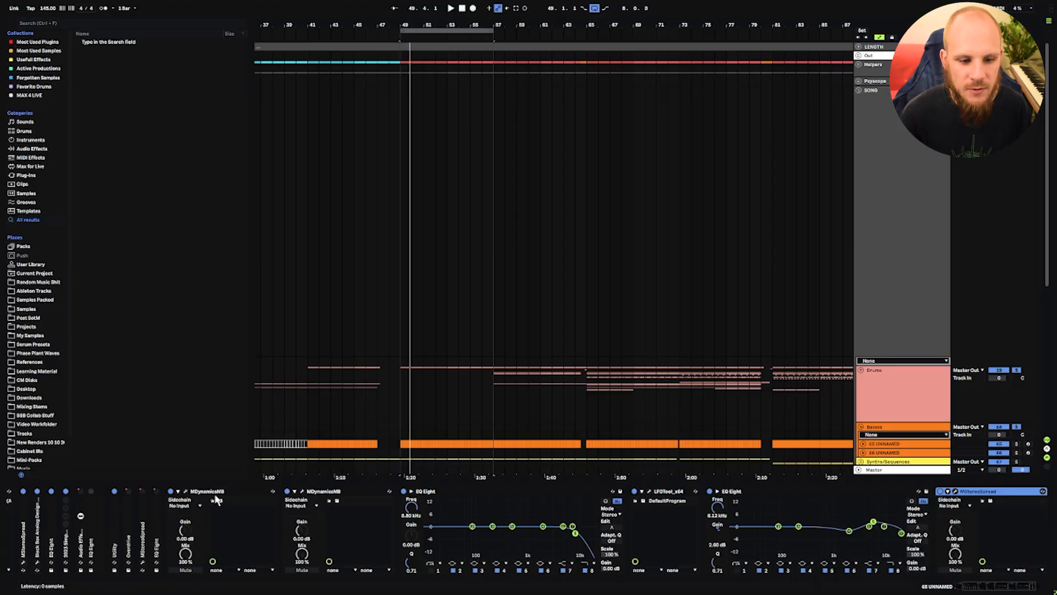
Group the devices from the first full-size MDynamicsMB through the last MStereoSpread into an Audio Effect Rack.
{"action": "left_click", "coordinate": [216, 499]}
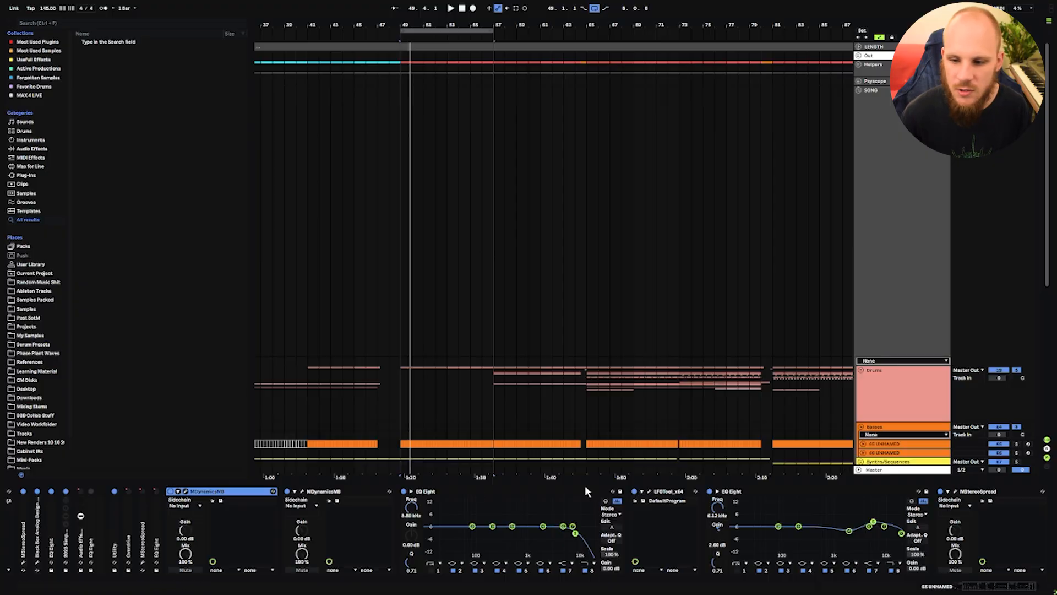
{"action": "left_click", "coordinate": [976, 490], "text": "shift"}
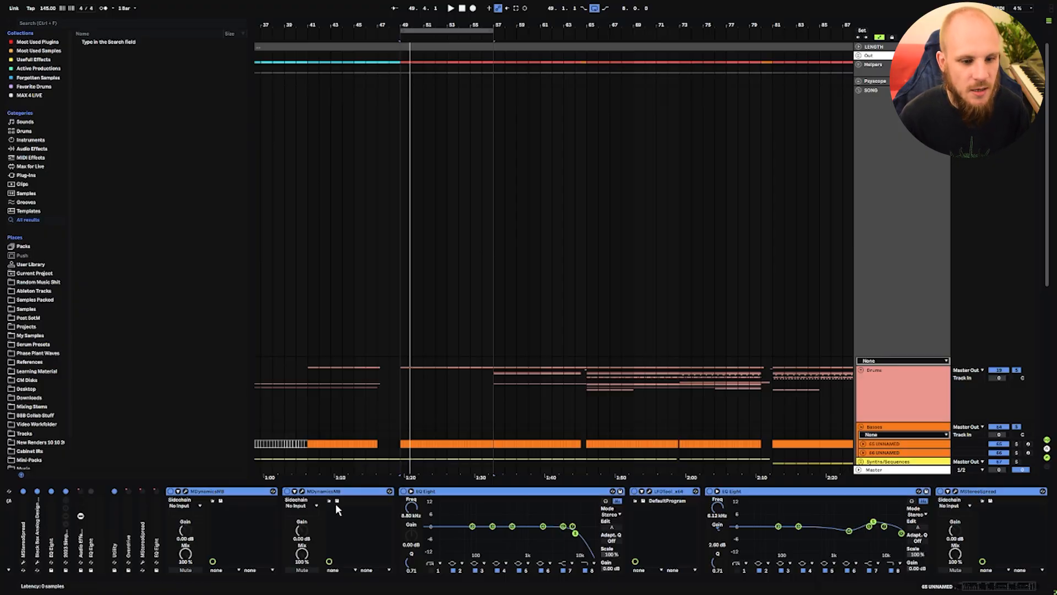
{"action": "key", "text": "ctrl+g"}
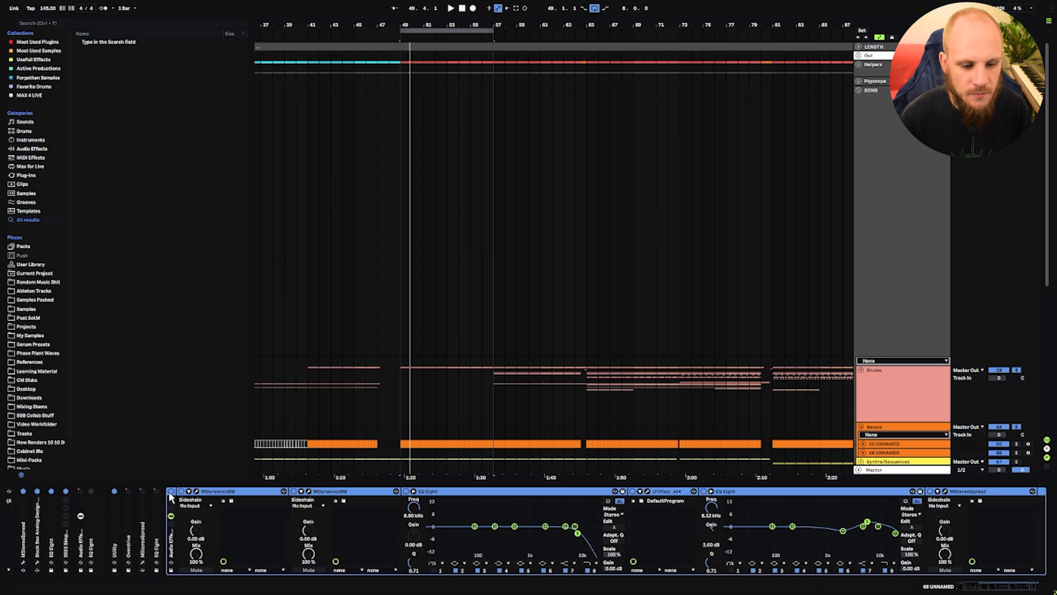
Compare the bass with and without the new Audio Effect Rack by bypassing and re-enabling it during playback.
{"action": "key", "text": "space"}
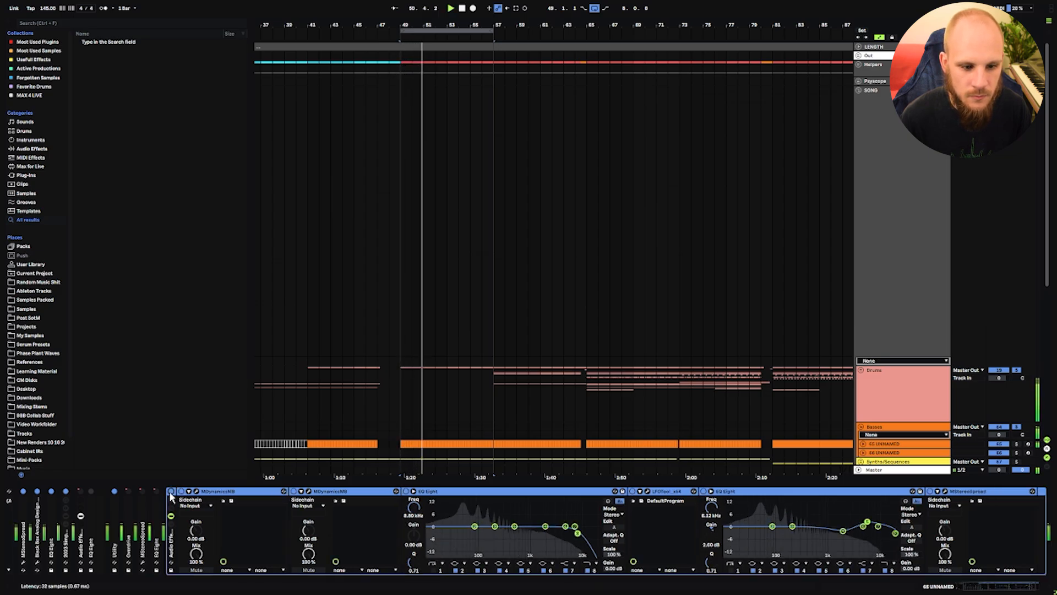
{"action": "left_click", "coordinate": [171, 492]}
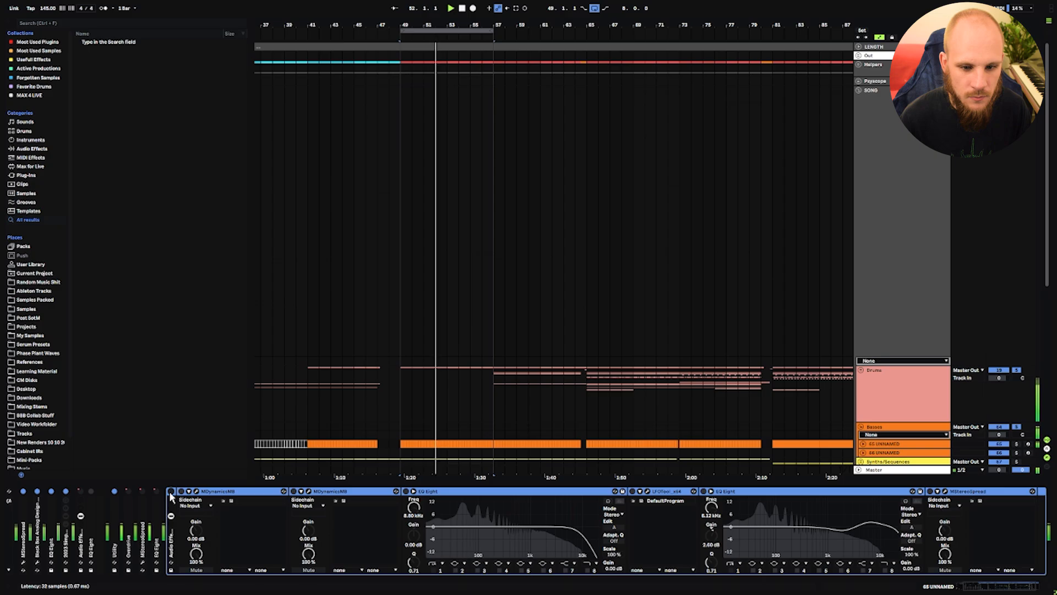
{"action": "left_click", "coordinate": [171, 493]}
{"action": "left_click", "coordinate": [171, 495]}
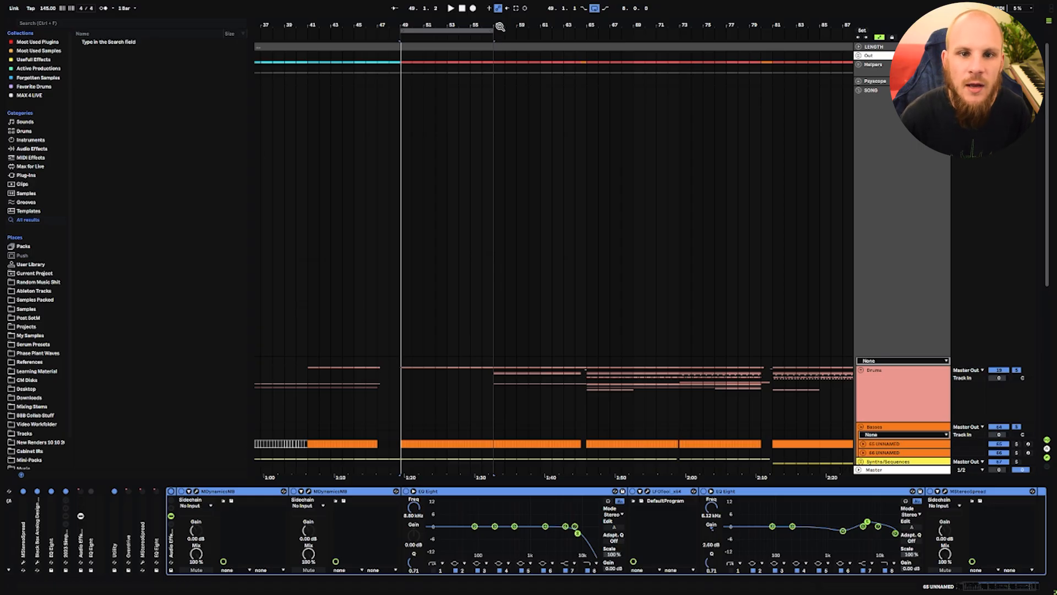
Extend the arrangement loop to 32 bars, running from bar 49 to bar 81.
{"action": "left_click_drag", "start_coordinate": [490, 31], "coordinate": [736, 76]}
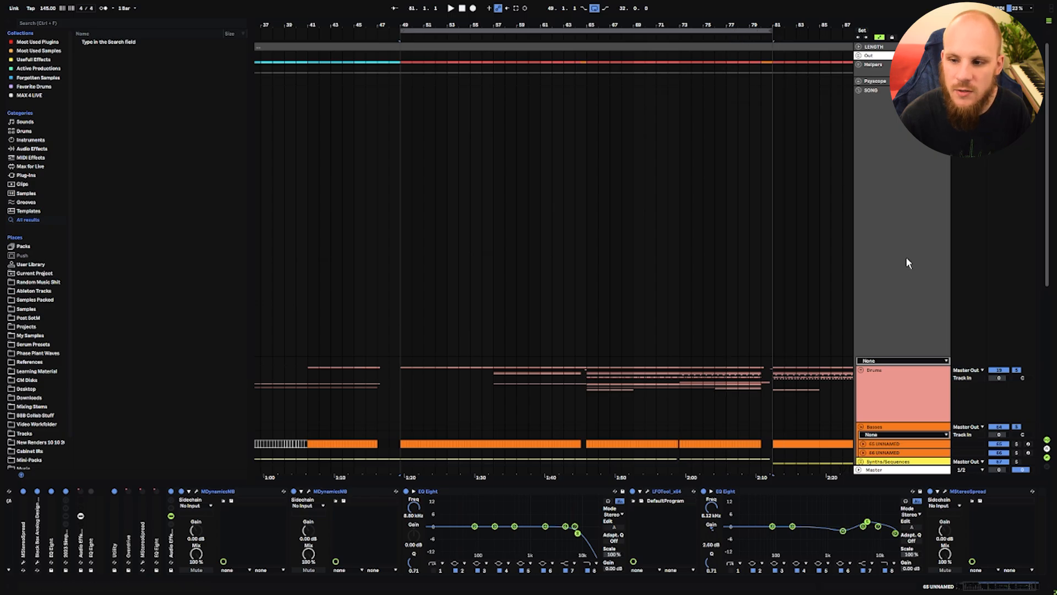